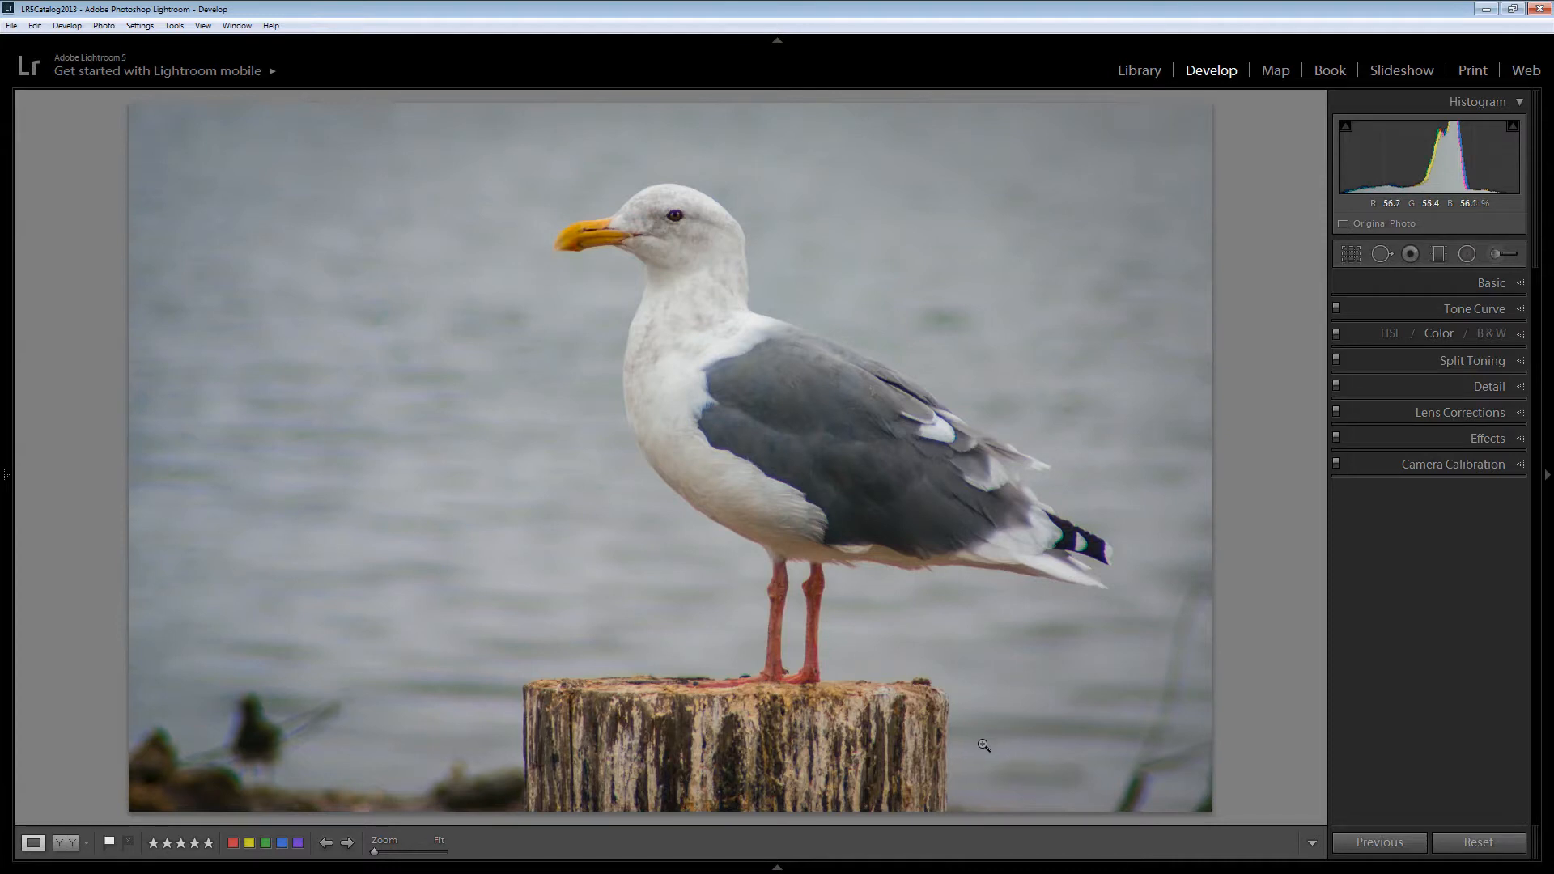
# Compare the edited gull photo with its unedited before version.
pyautogui.press('\\')
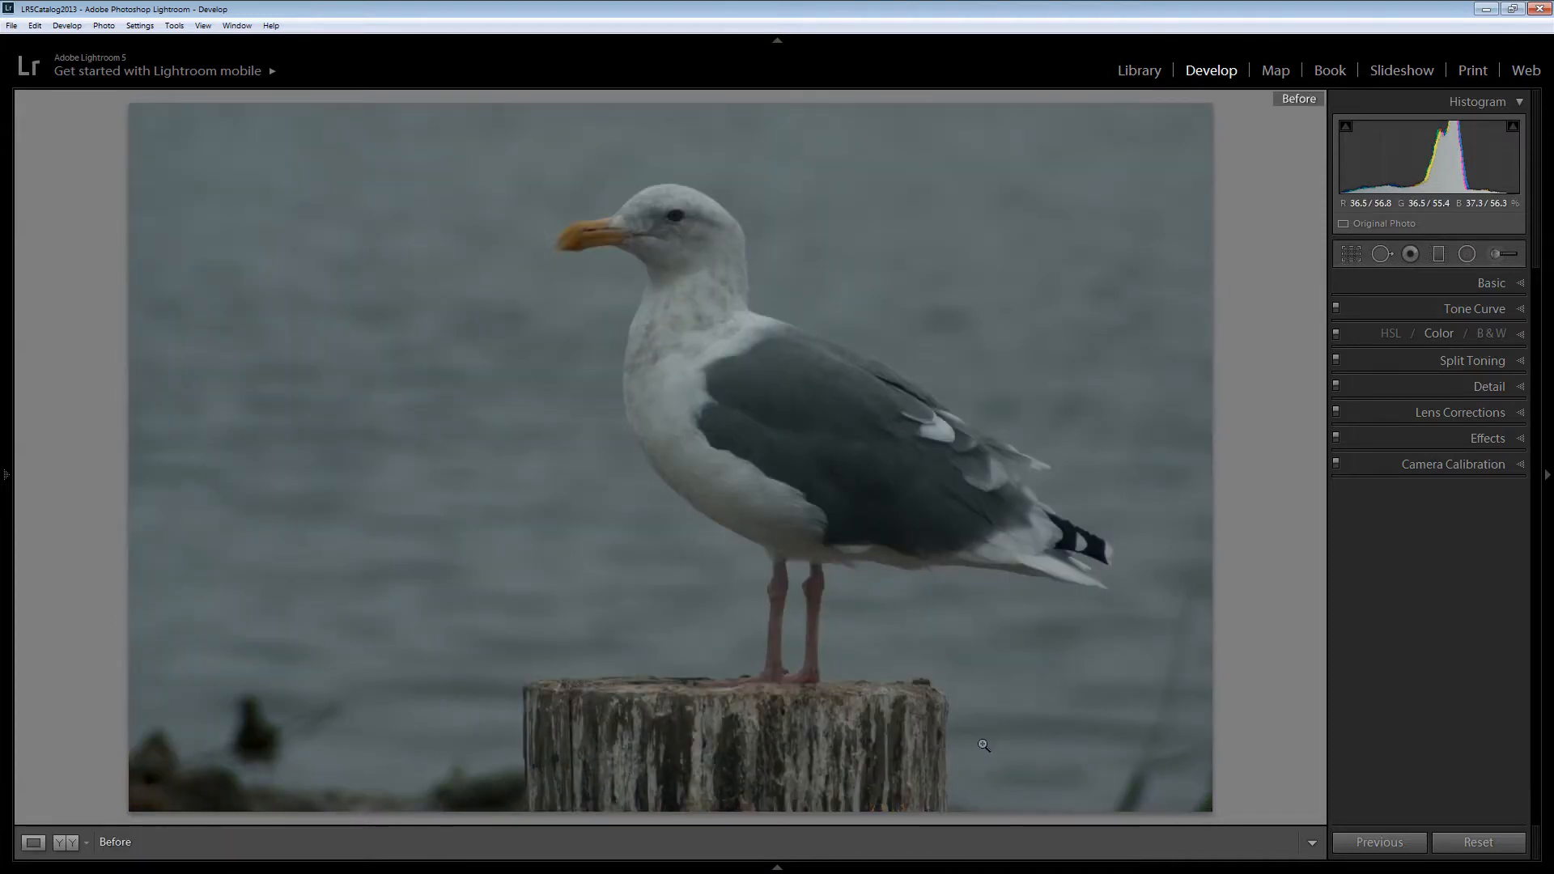
pyautogui.press('\\')
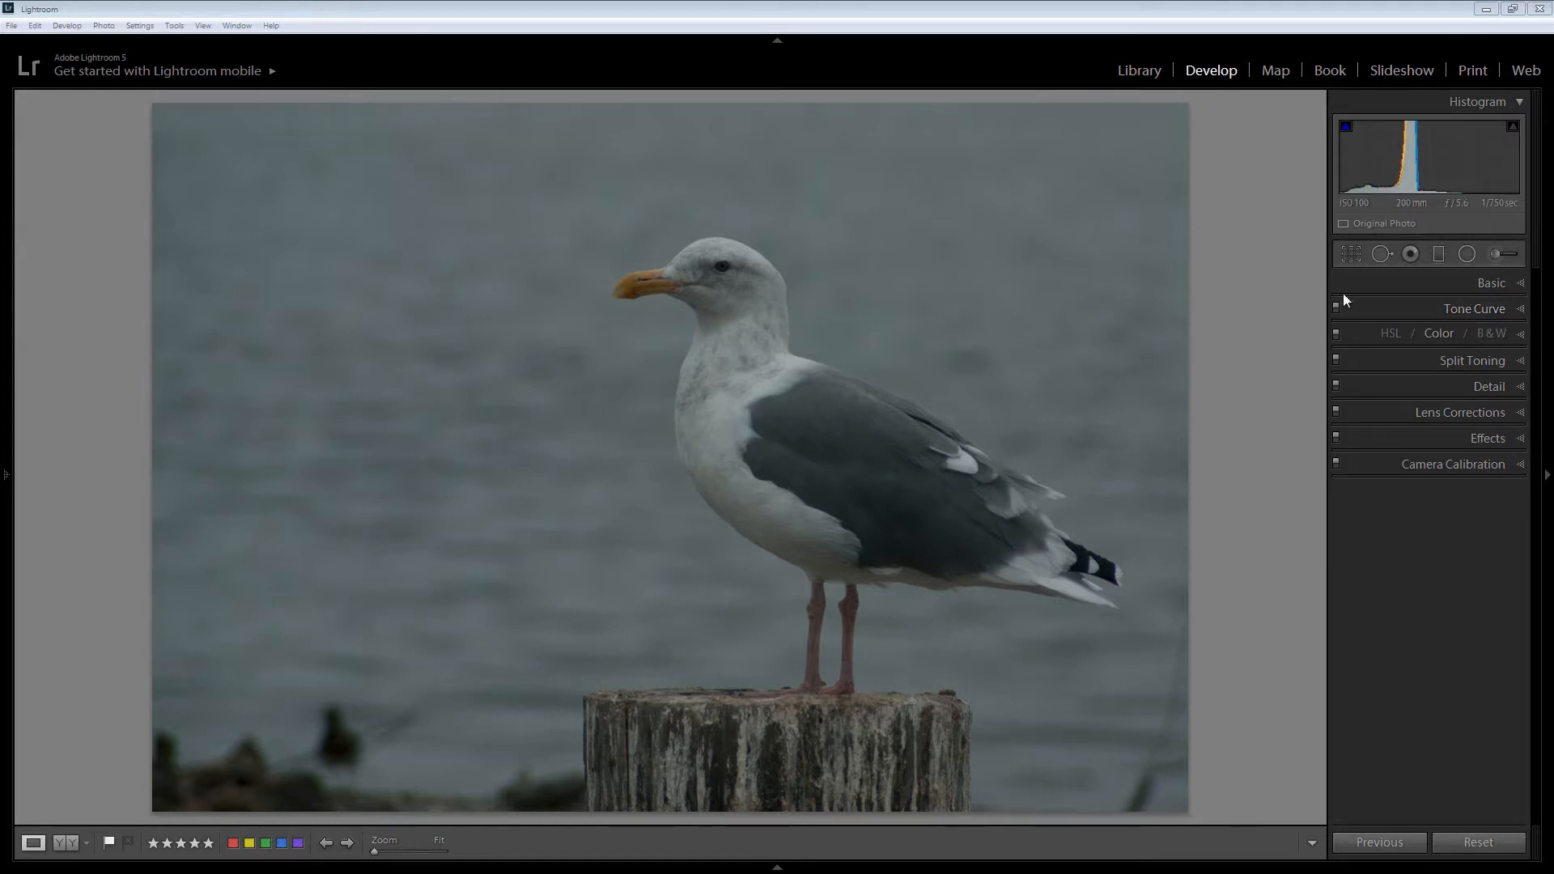
# Set a custom white balance by sampling neutral tones on the gull's white chest, giving Temp 5450 and Tint −2.
pyautogui.click(1522, 284)
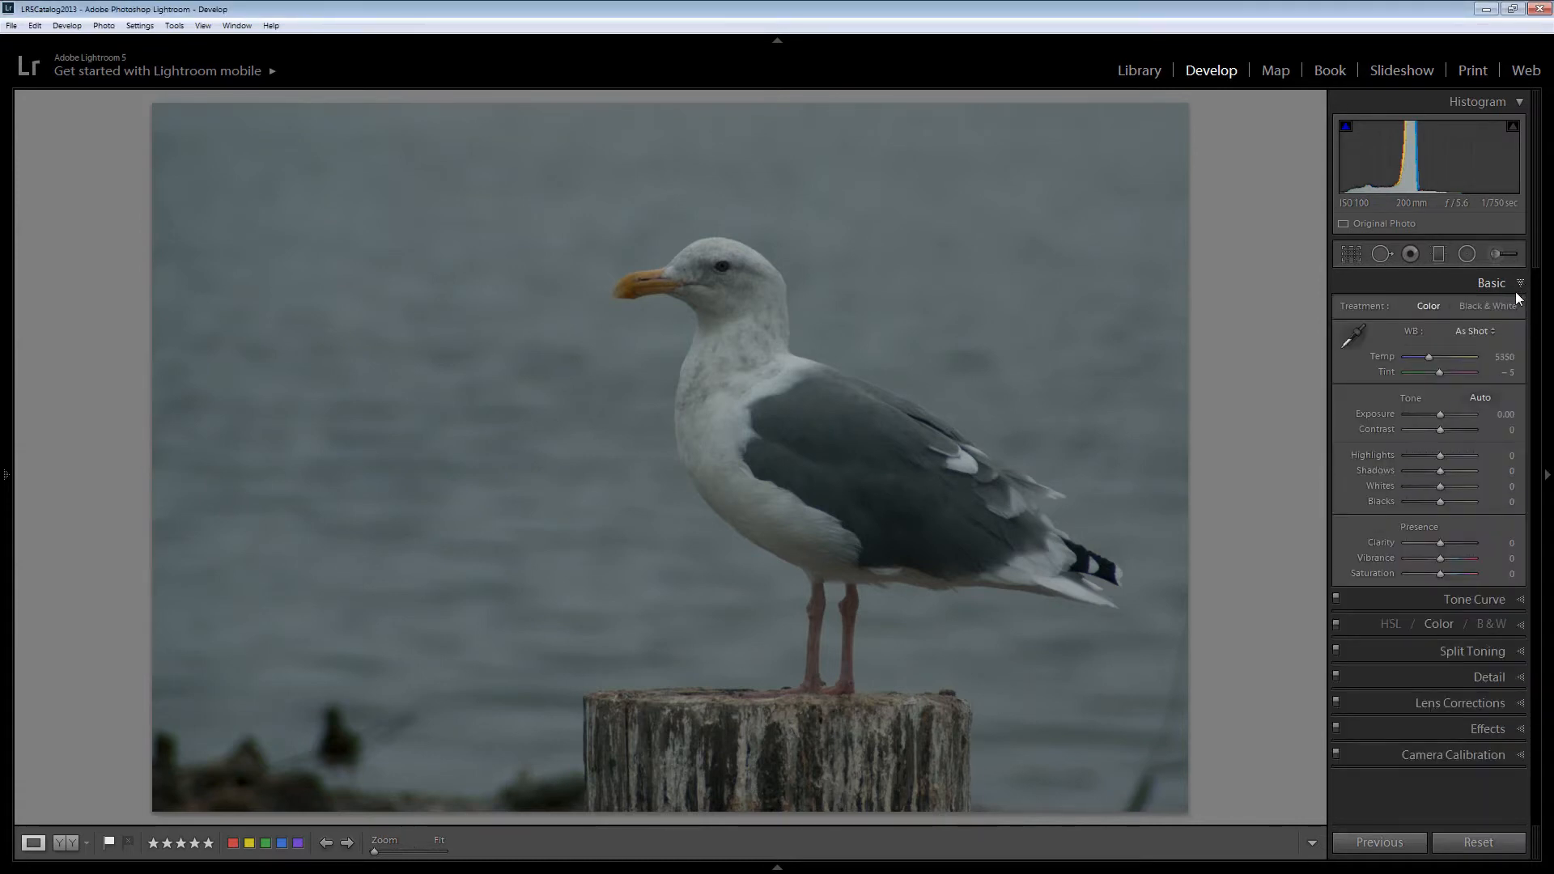
pyautogui.click(1348, 342)
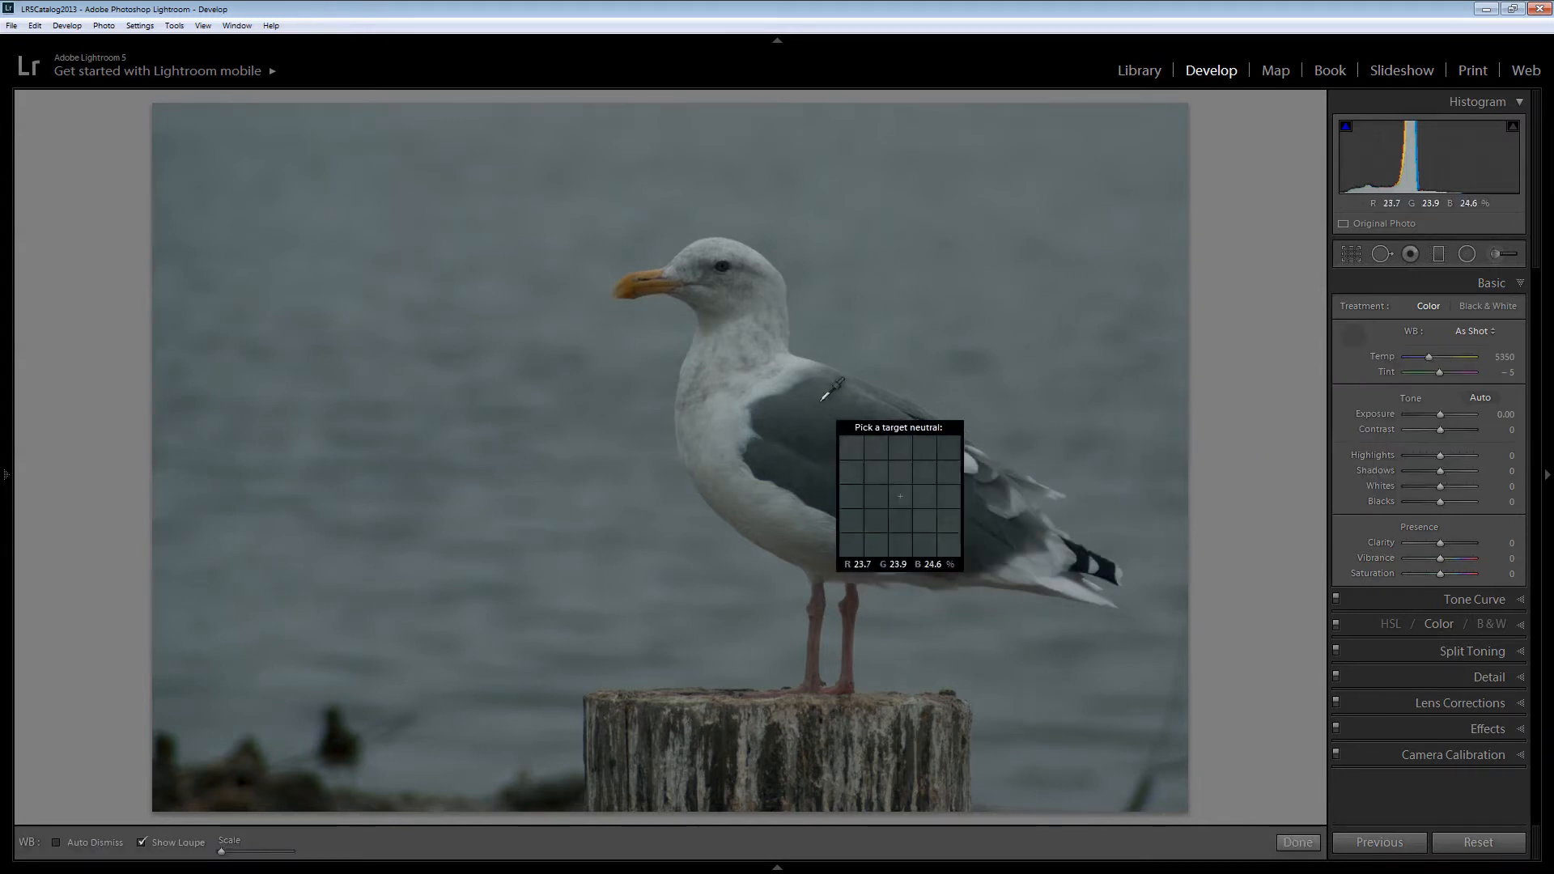
pyautogui.click(764, 386)
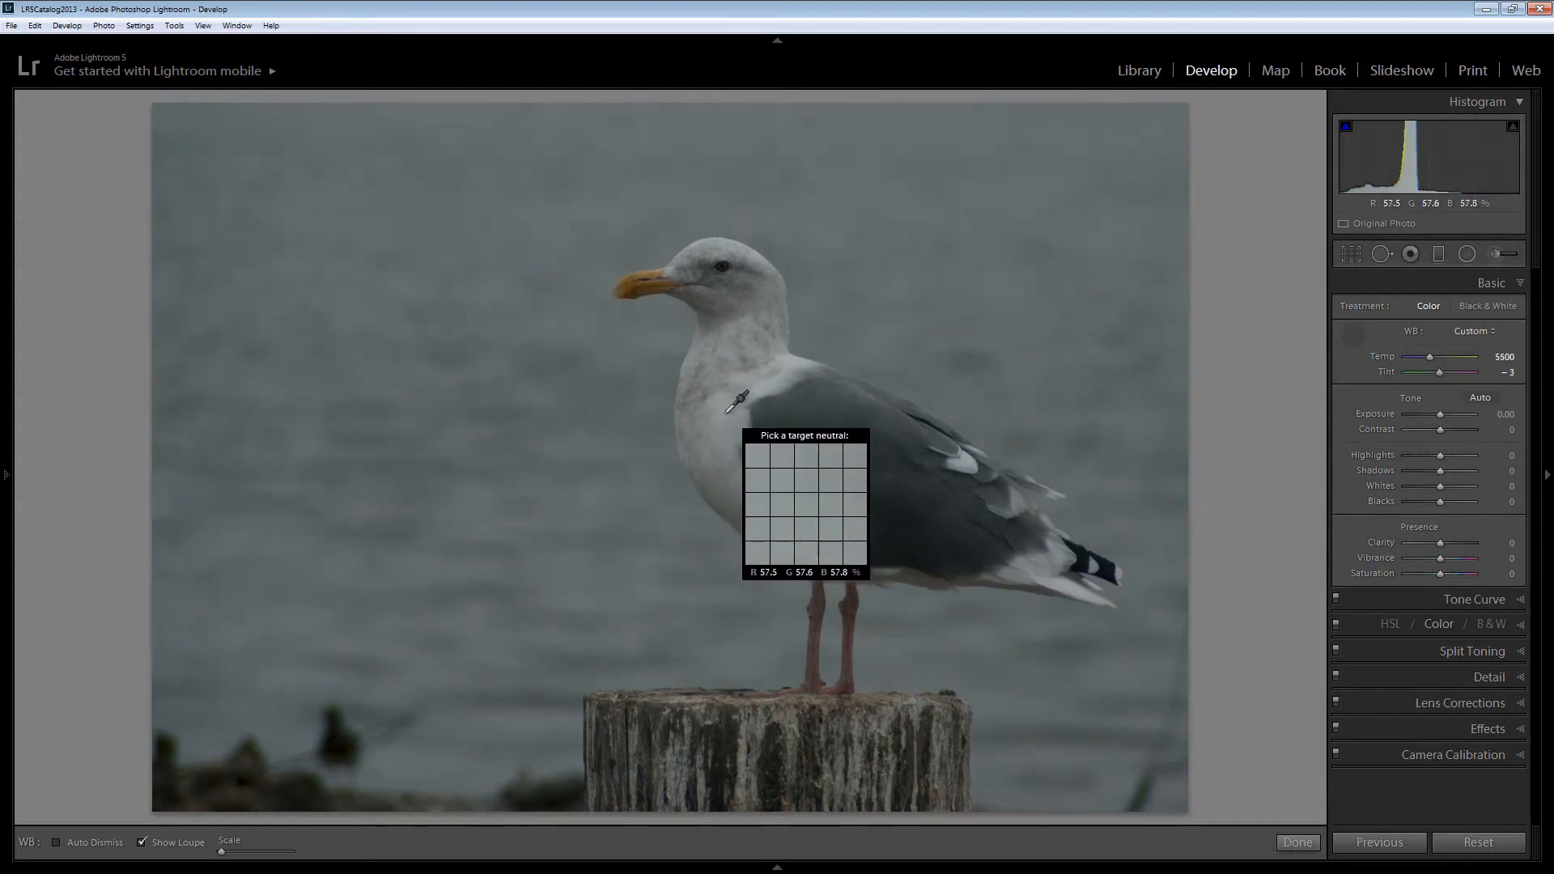
pyautogui.click(725, 405)
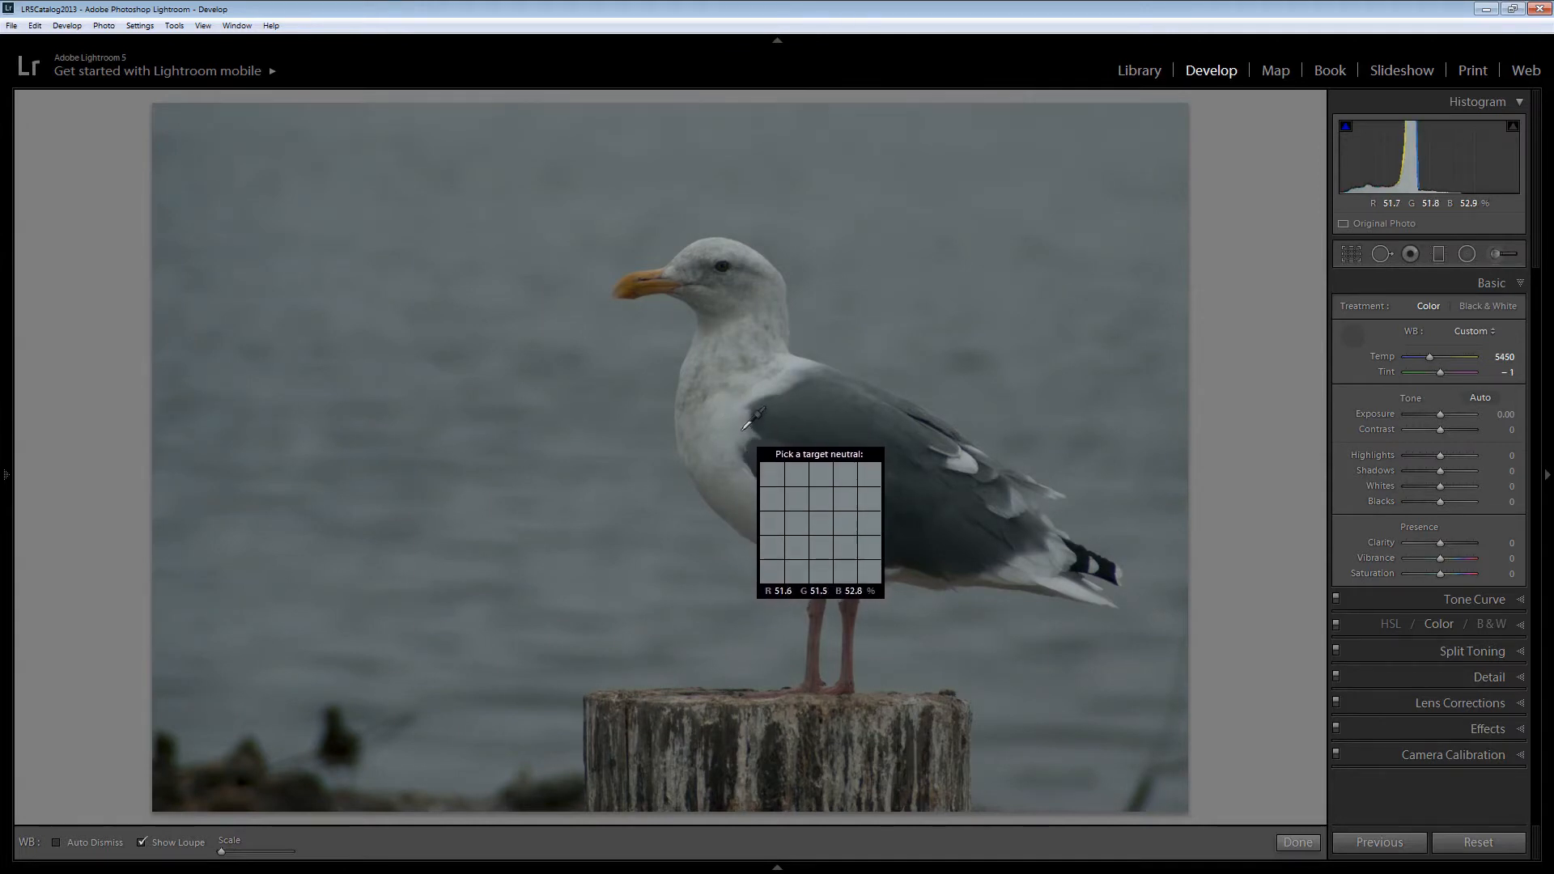
pyautogui.click(723, 414)
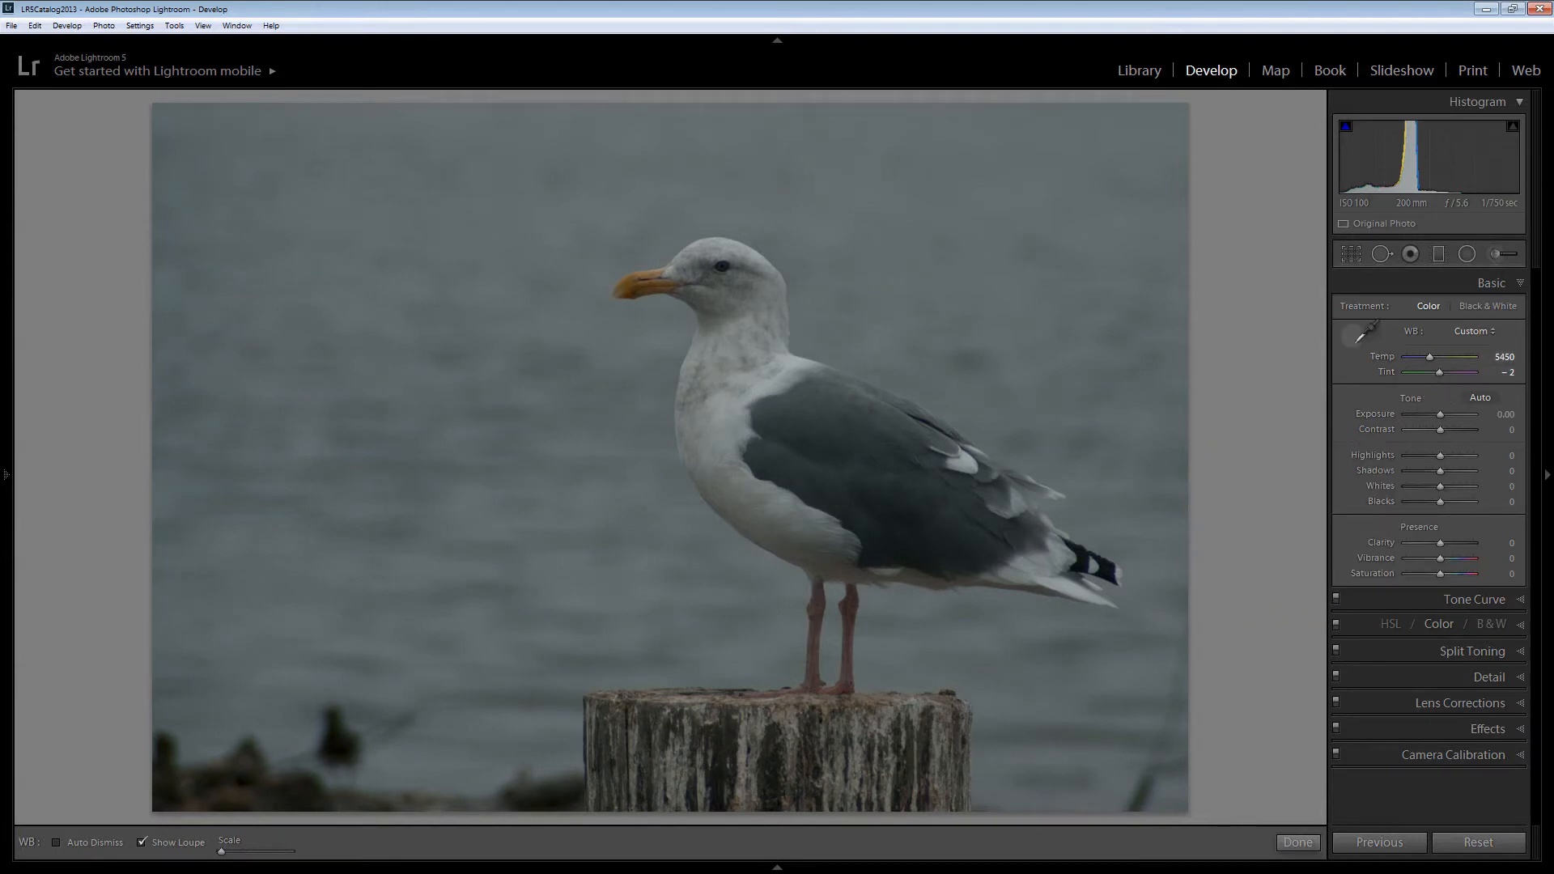
pyautogui.click(1347, 338)
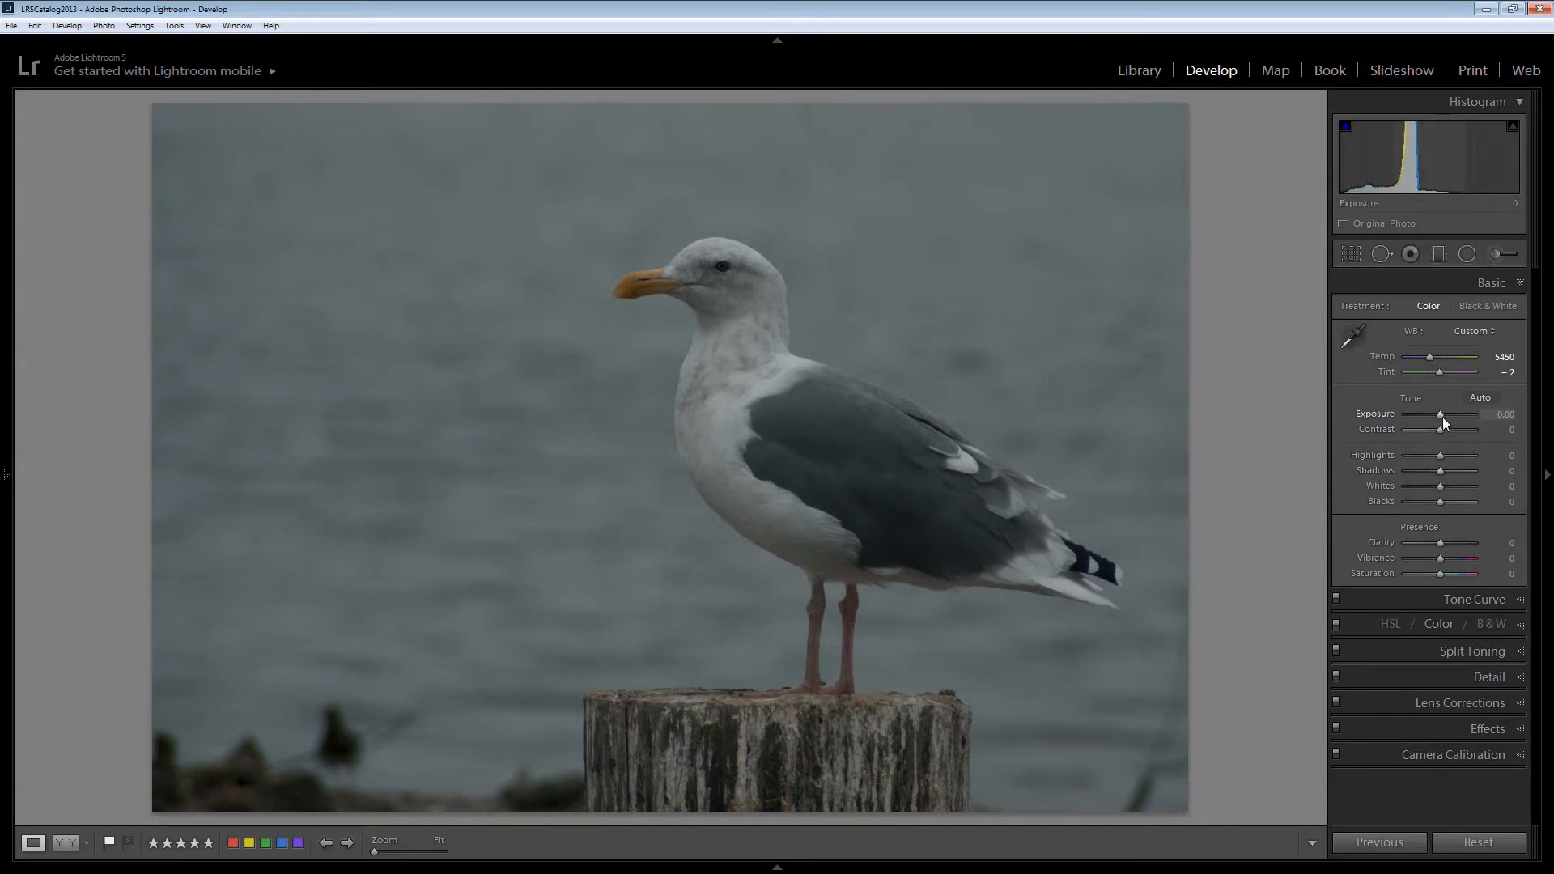
# Set Exposure to +1.79, Contrast to −29, Highlights to −43, Shadows to +48, Whites to −38, Blacks to +24 and Clarity to +60.
pyautogui.moveTo(1440, 412); pyautogui.dragTo(1453, 420)
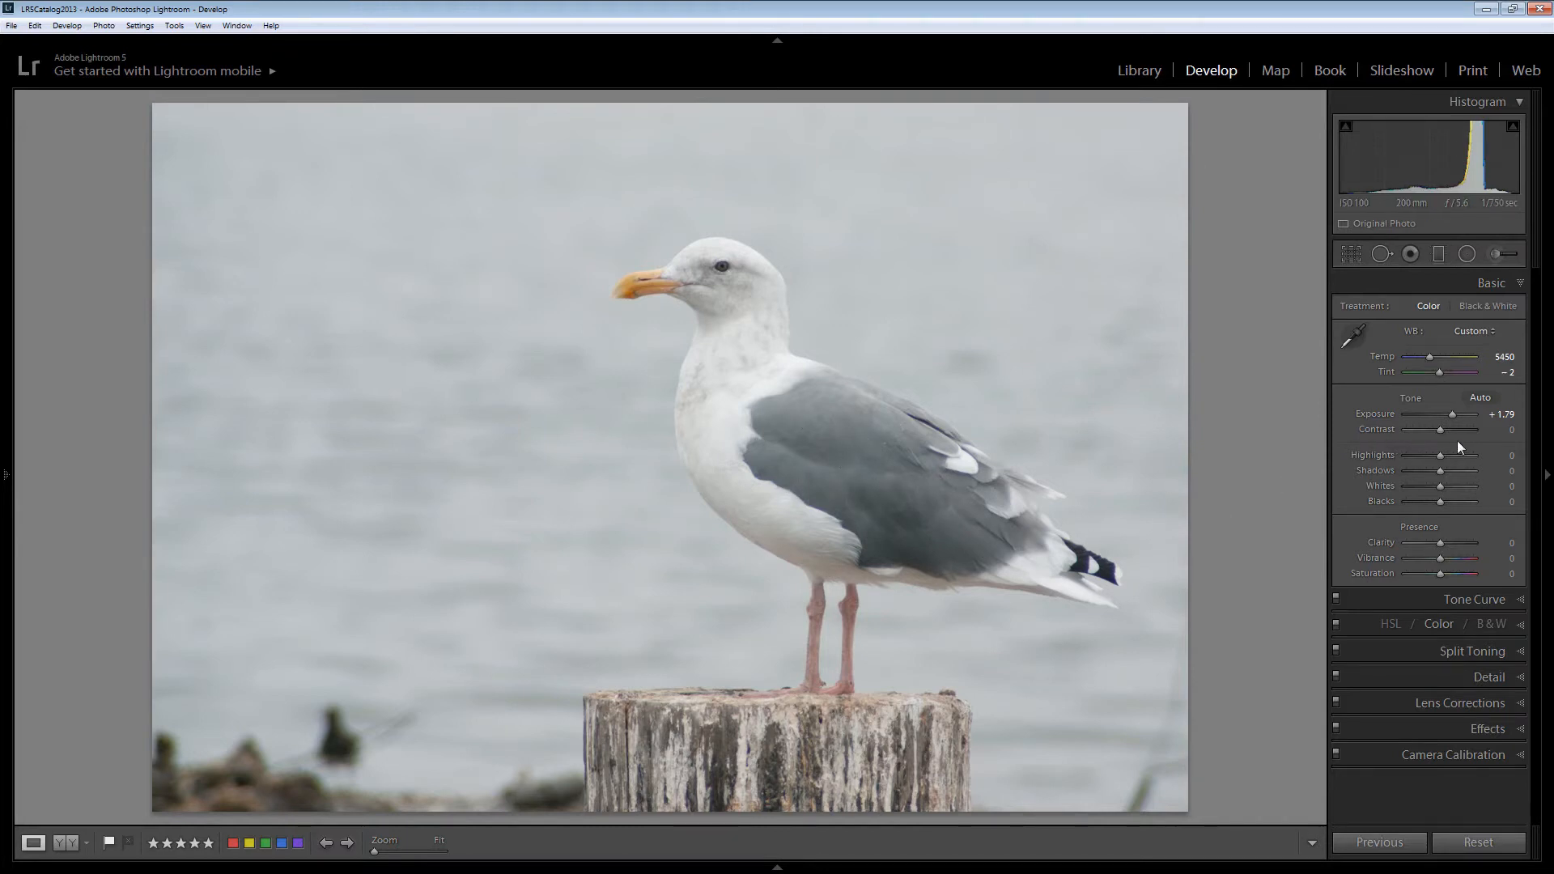
pyautogui.moveTo(1440, 430); pyautogui.dragTo(1429, 430)
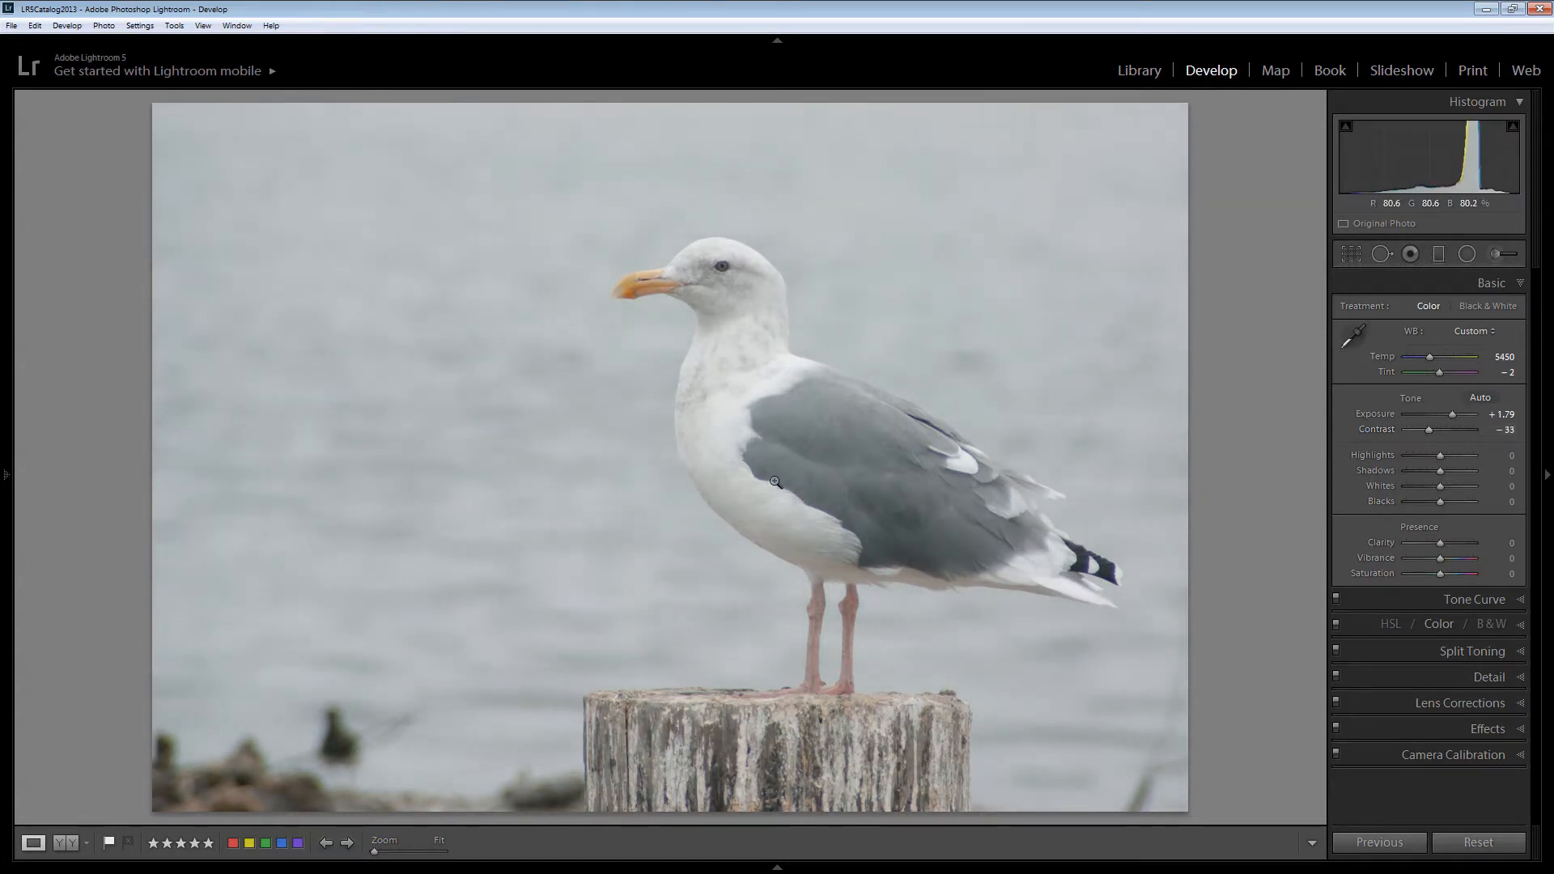
pyautogui.click(1430, 430)
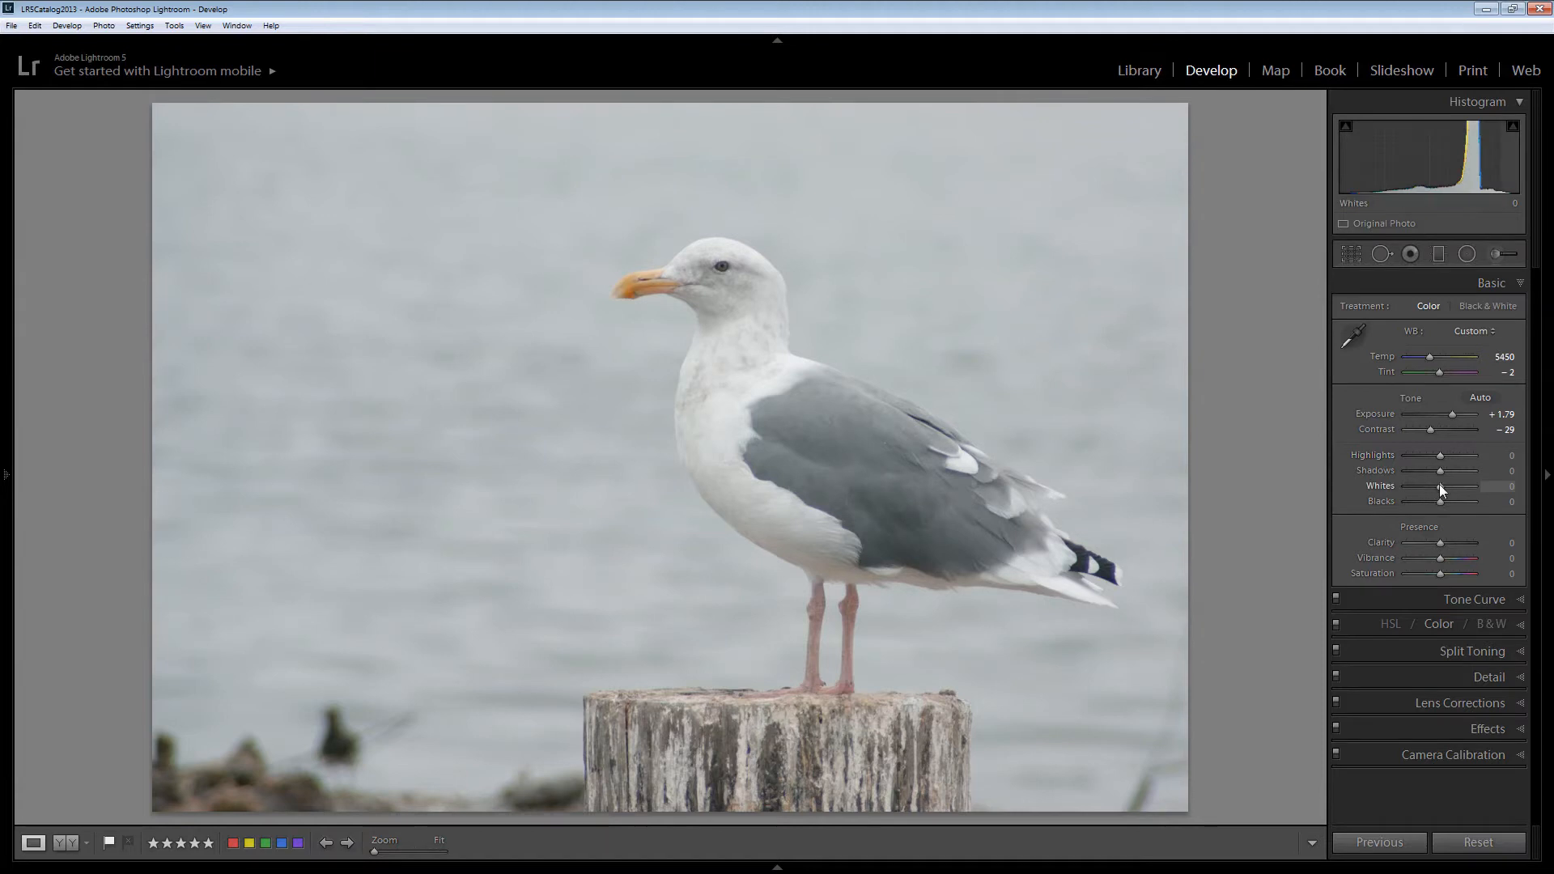
pyautogui.moveTo(1440, 484)
pyautogui.mouseDown()
pyautogui.moveTo(1427, 487)
pyautogui.moveTo(1426, 460)
pyautogui.mouseUp()
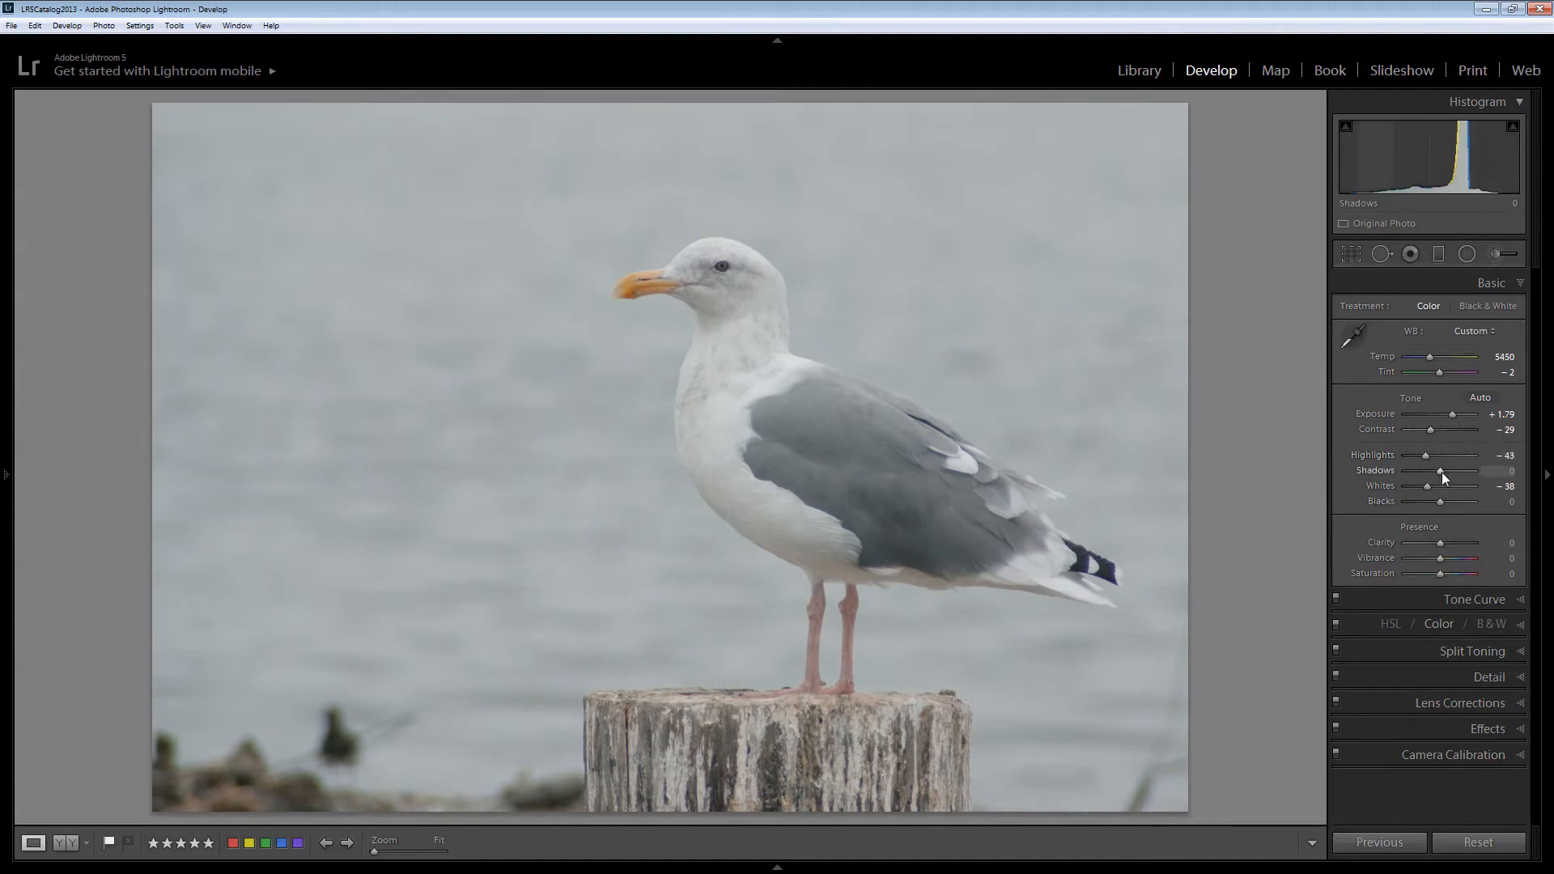
pyautogui.moveTo(1441, 473); pyautogui.dragTo(1449, 506)
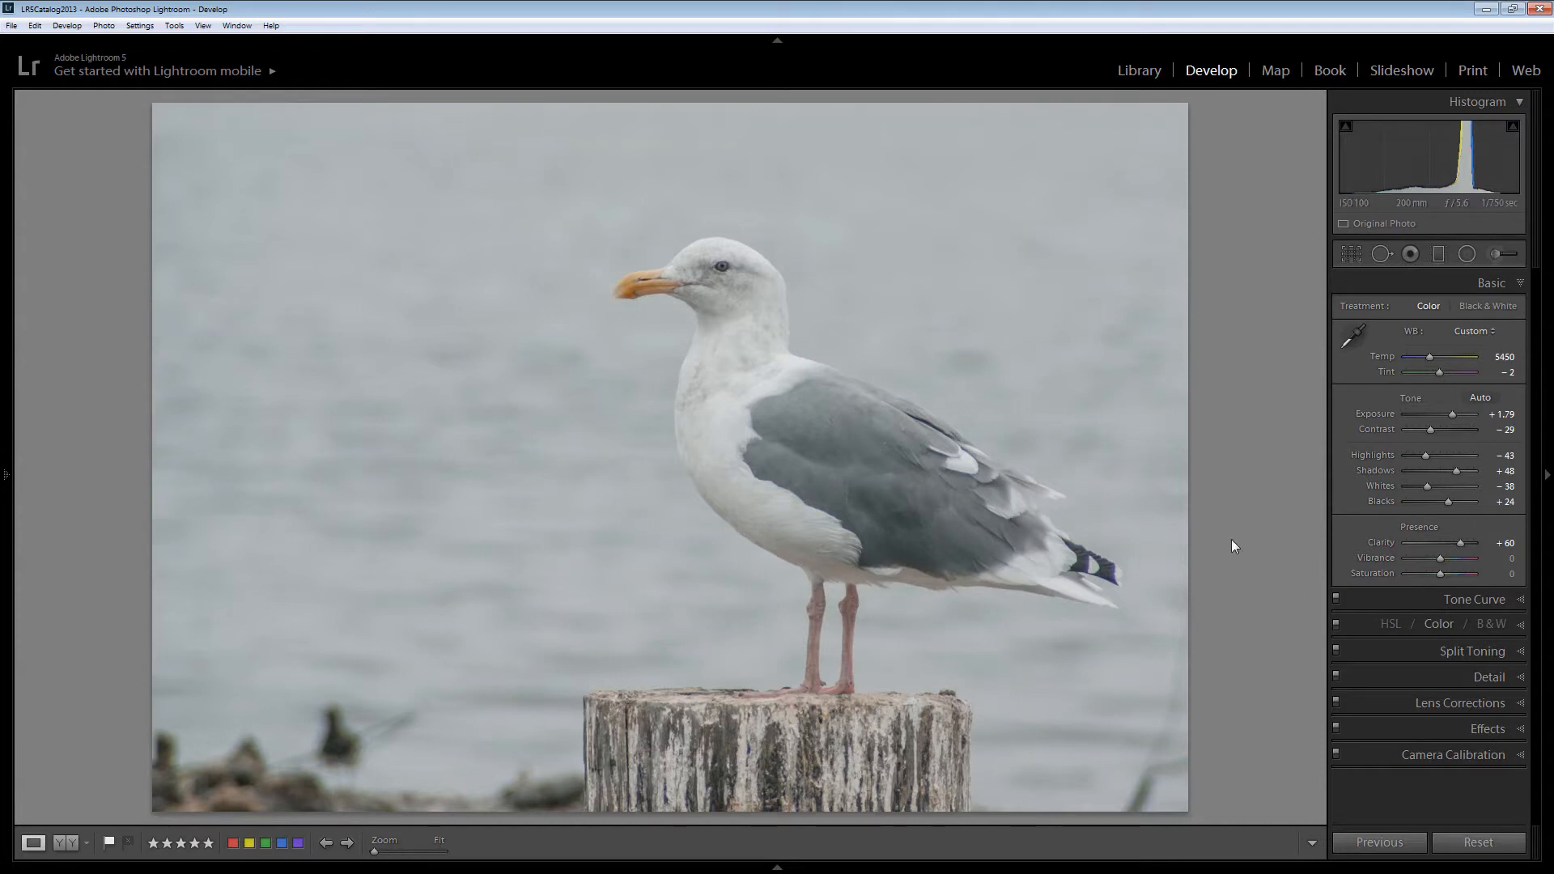
# Set Vibrance to +48 and Saturation to +31, and reveal the photo's navigator and edit history.
pyautogui.moveTo(1441, 566); pyautogui.dragTo(1461, 563)
pyautogui.moveTo(1443, 577); pyautogui.dragTo(1447, 576)
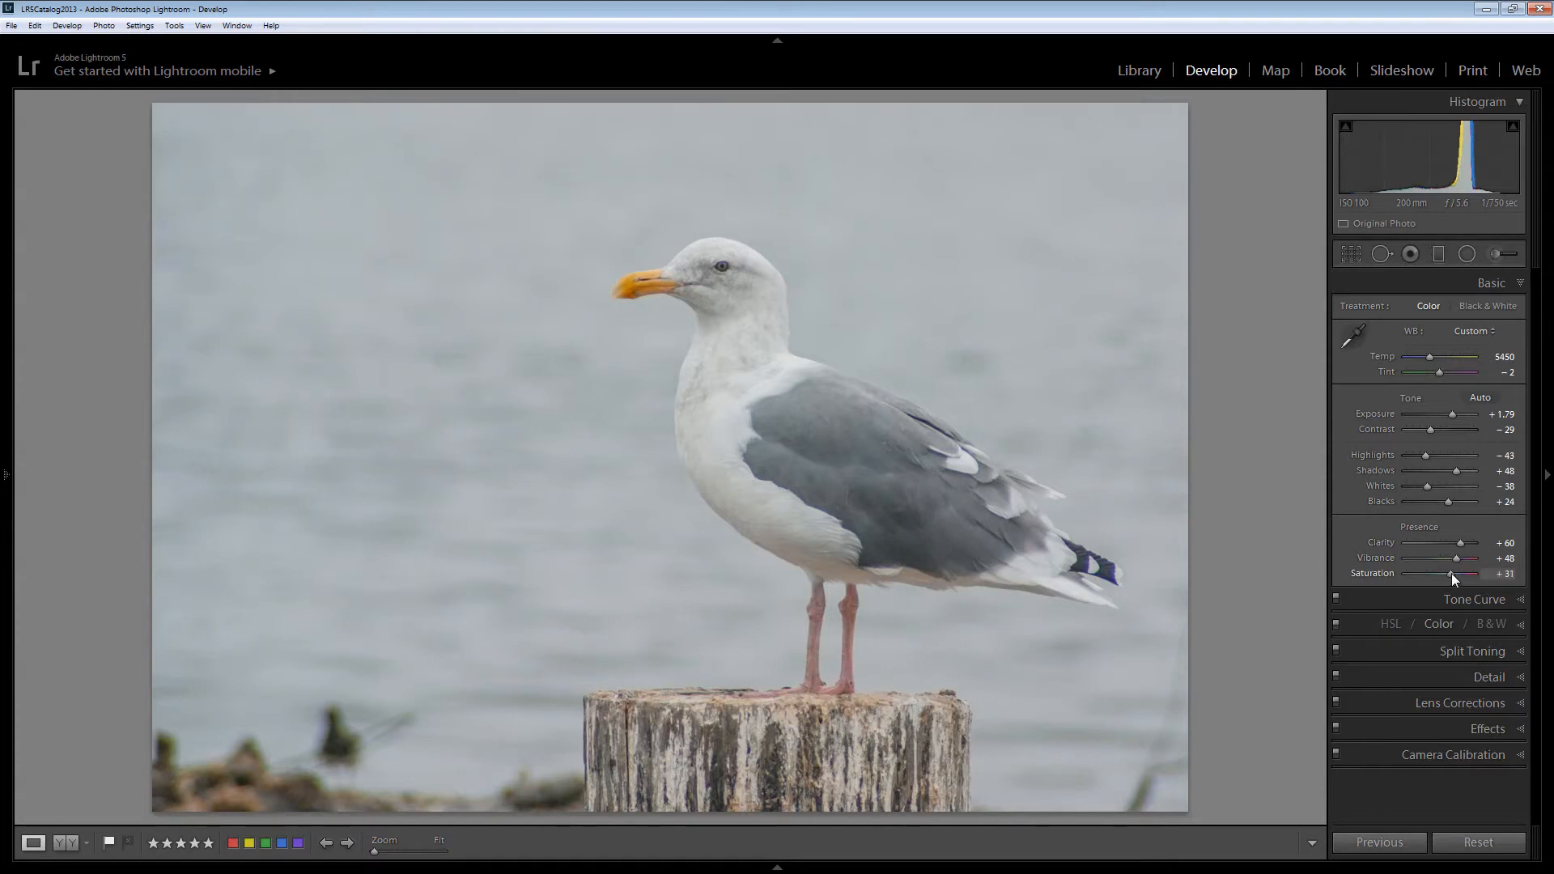
pyautogui.press('F7')
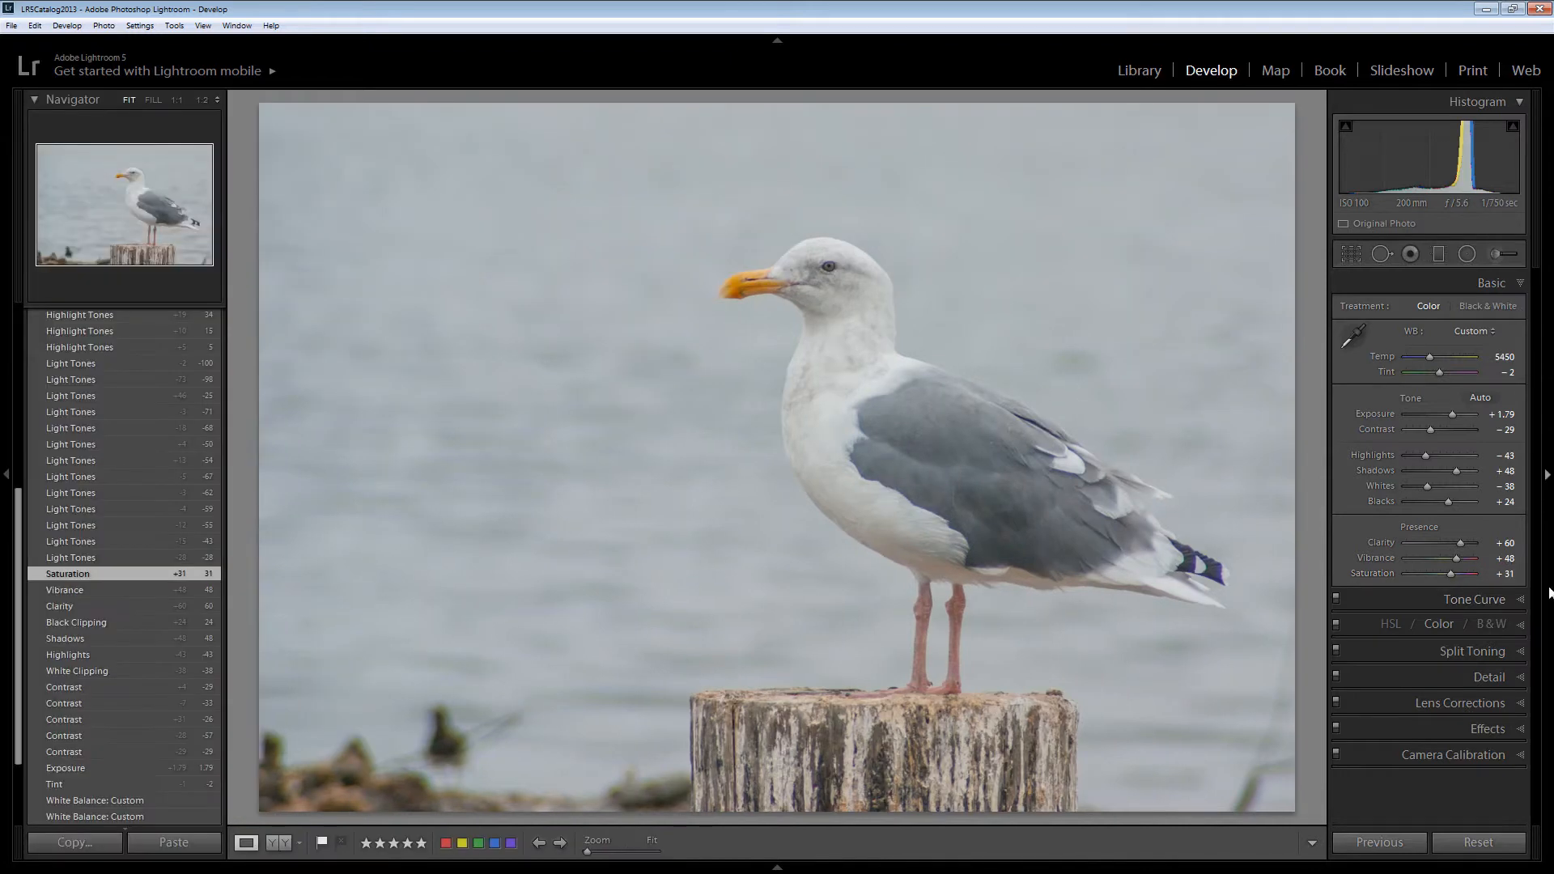
# Apply the Strong Contrast point curve to the photo's tone curve.
pyautogui.click(1520, 602)
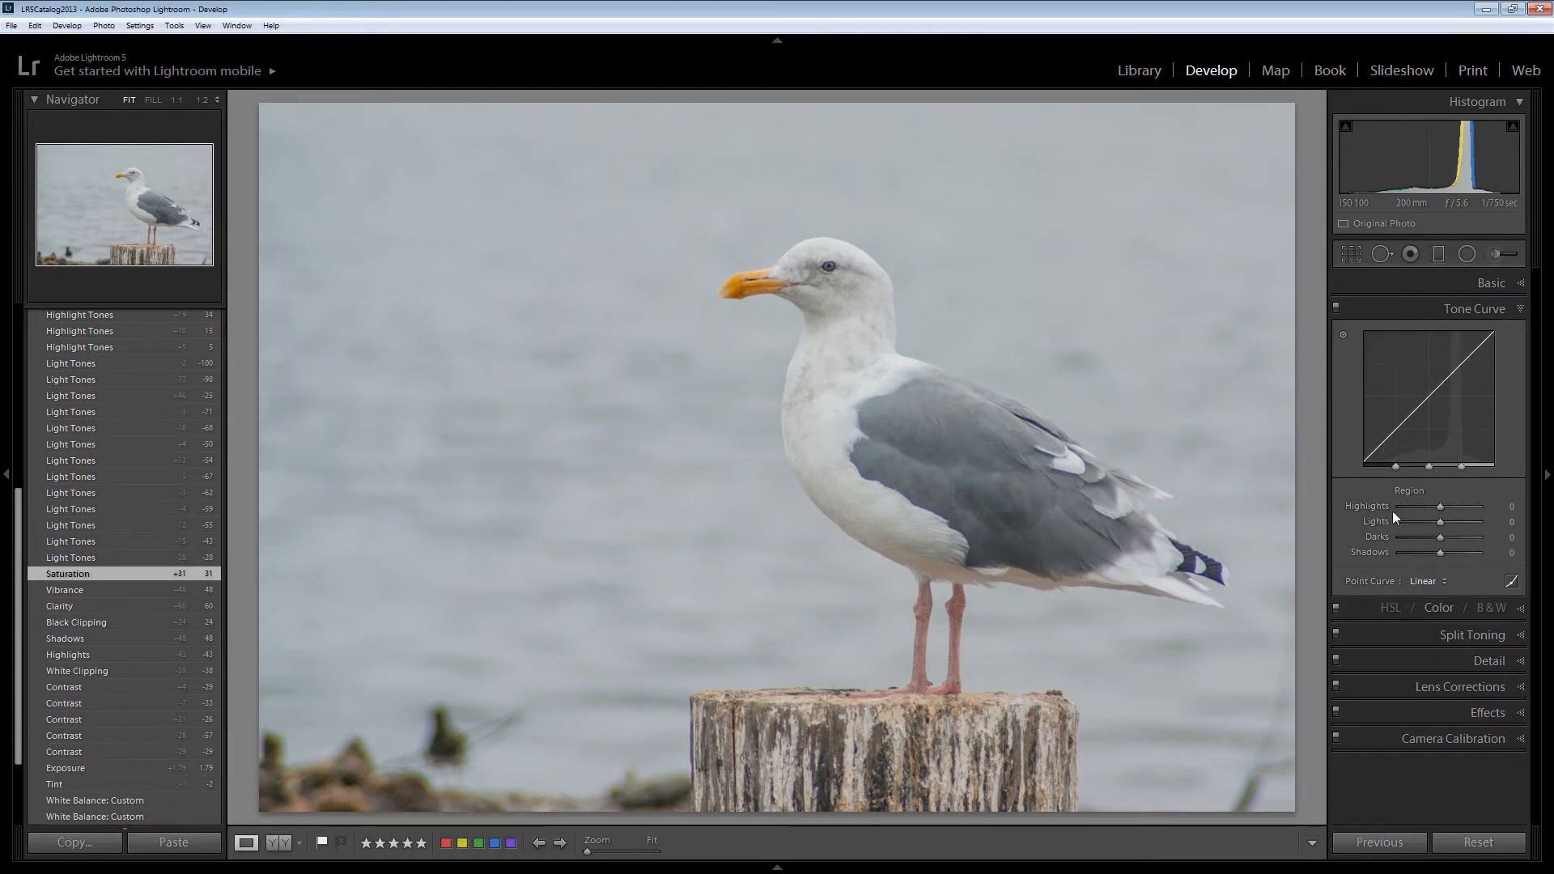
pyautogui.click(1440, 580)
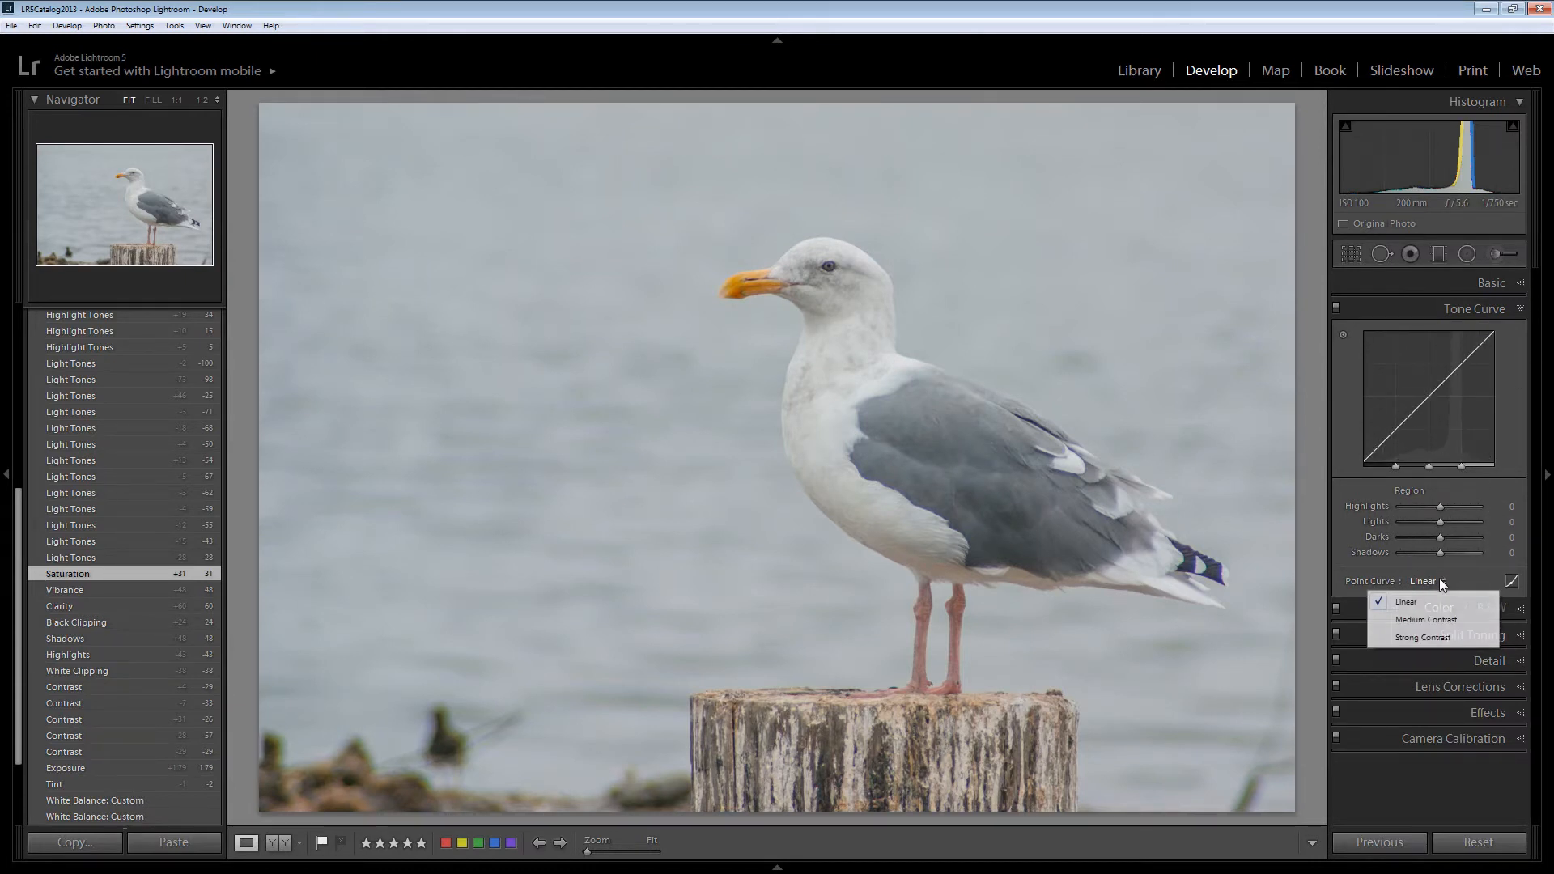
pyautogui.click(1435, 638)
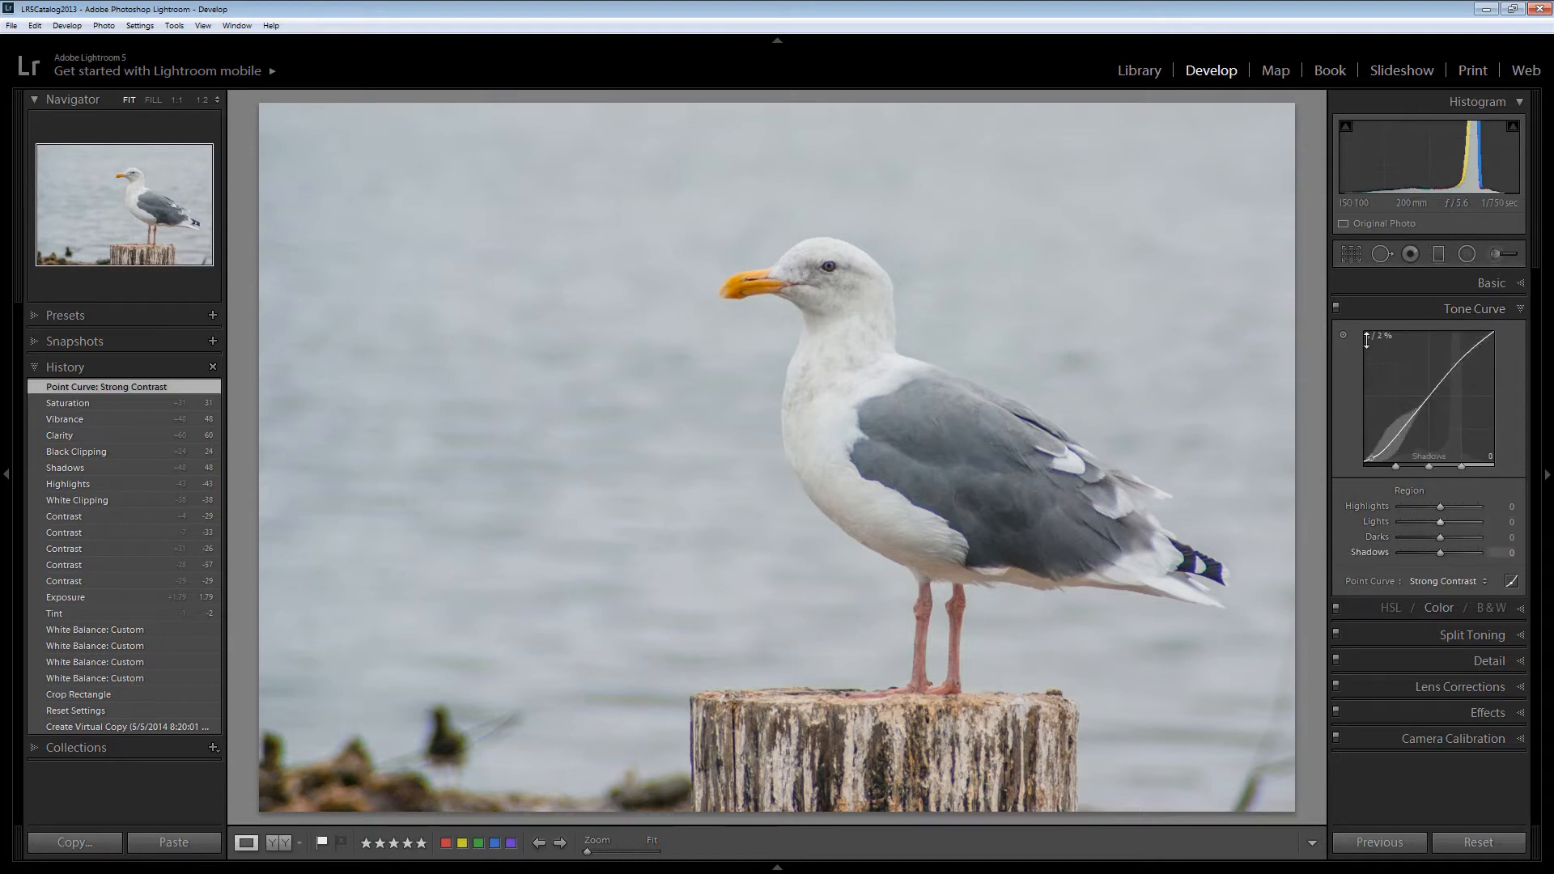
# Darken the water with the tone curve's targeted adjustment, lowering Lights to −62.
pyautogui.click(1342, 332)
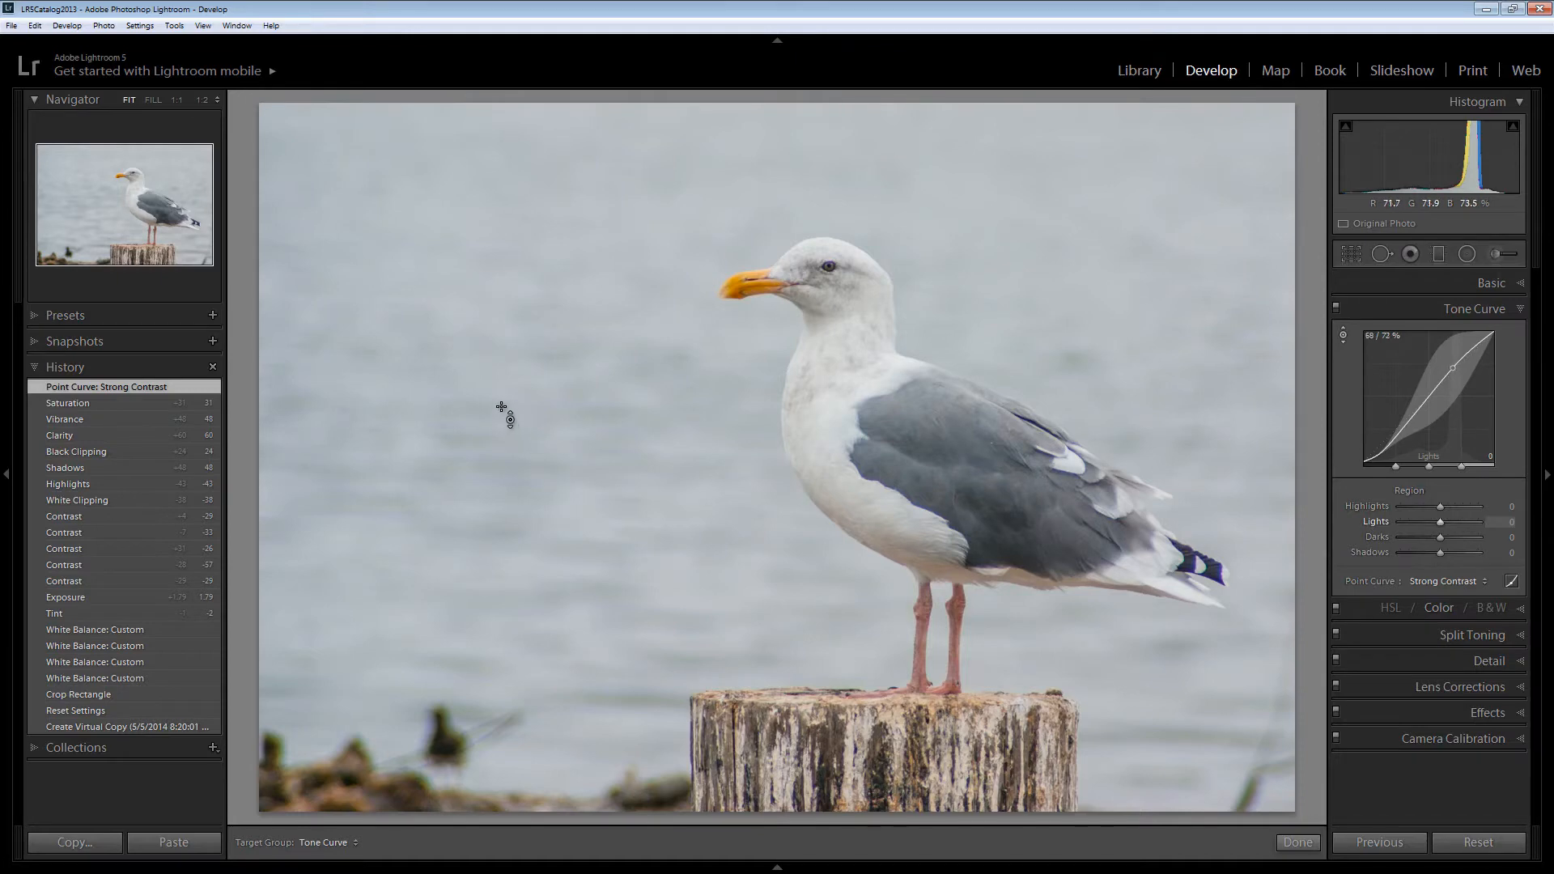
pyautogui.moveTo(501, 348); pyautogui.dragTo(501, 380)
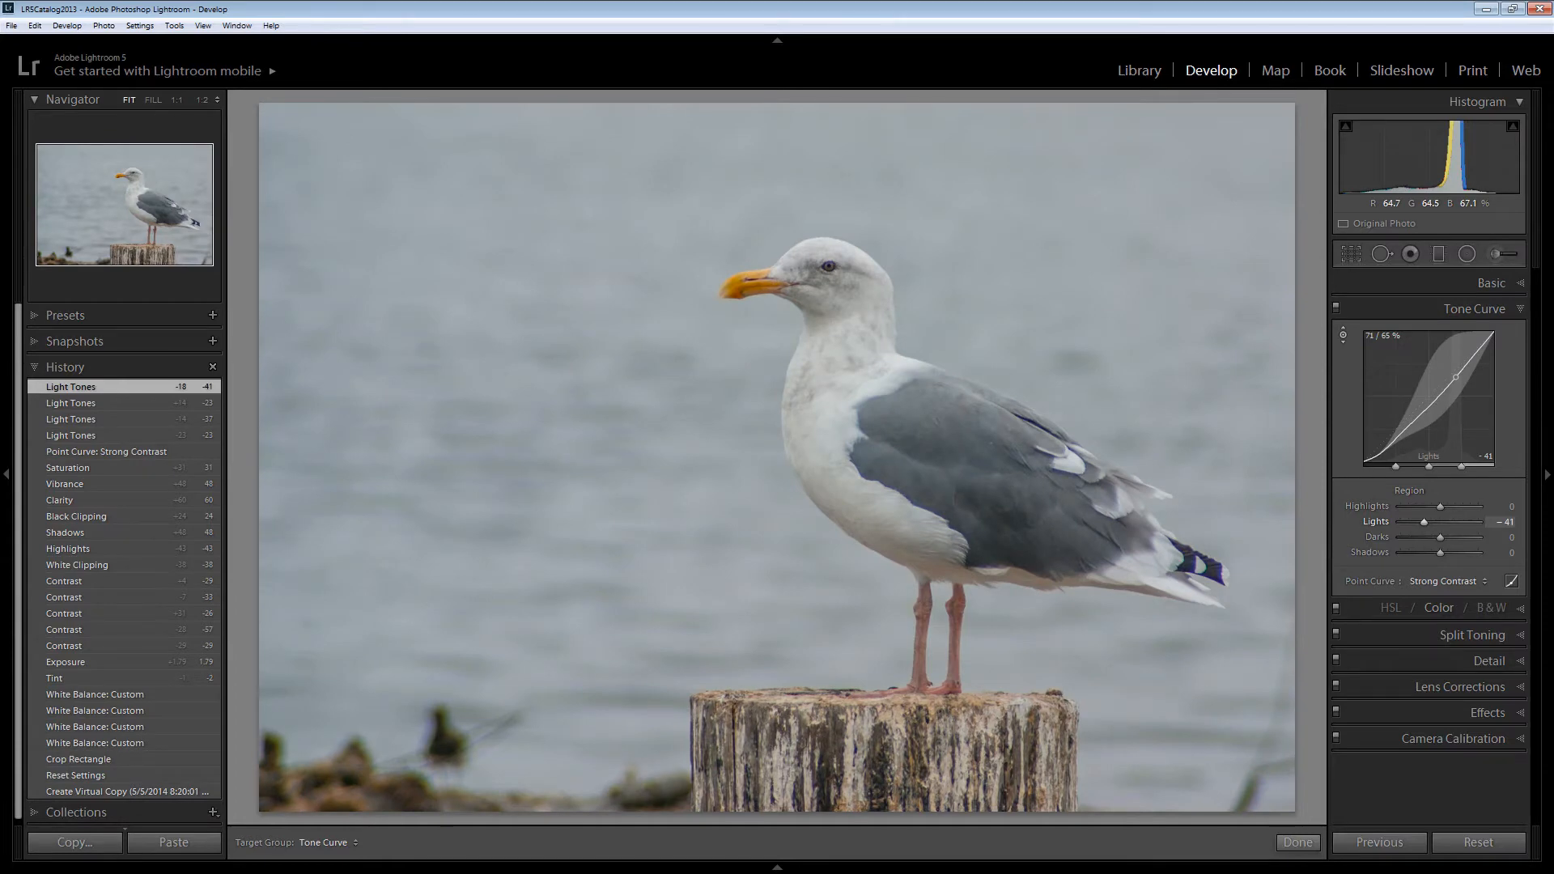
pyautogui.moveTo(501, 381)
pyautogui.mouseDown()
pyautogui.moveTo(501, 397)
pyautogui.moveTo(501, 381)
pyautogui.mouseUp()
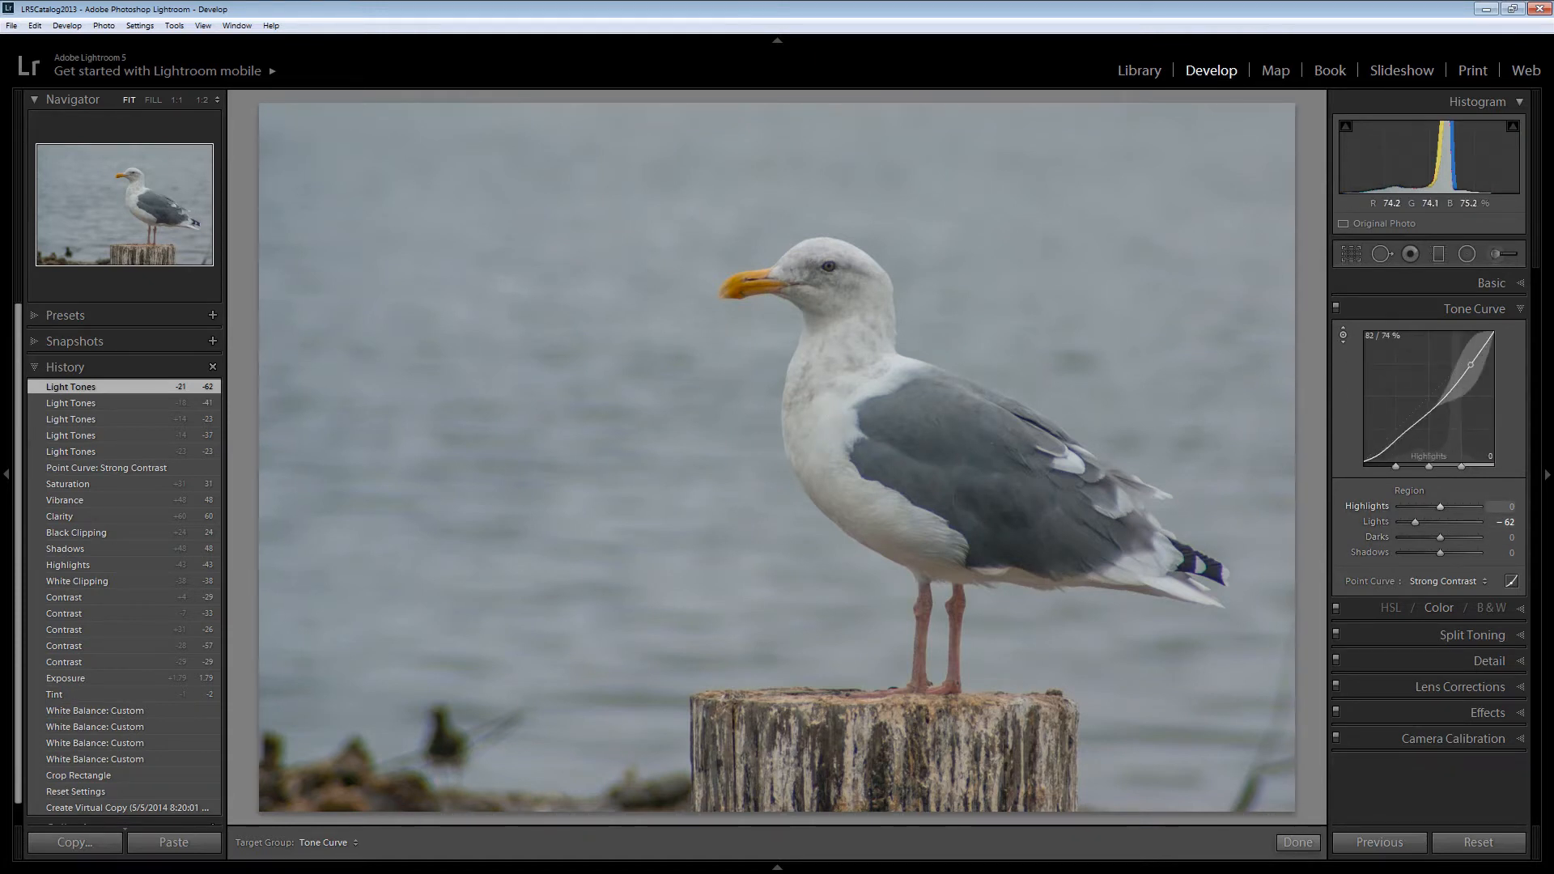
# Brighten the gull's white chest with the targeted tone curve adjustment, raising the curve's Highlights to +22.
pyautogui.press('Up')
pyautogui.press('Up')
pyautogui.press('Up')
pyautogui.press('Up')
pyautogui.press('Up')
pyautogui.press('Up')
pyautogui.press('Up')
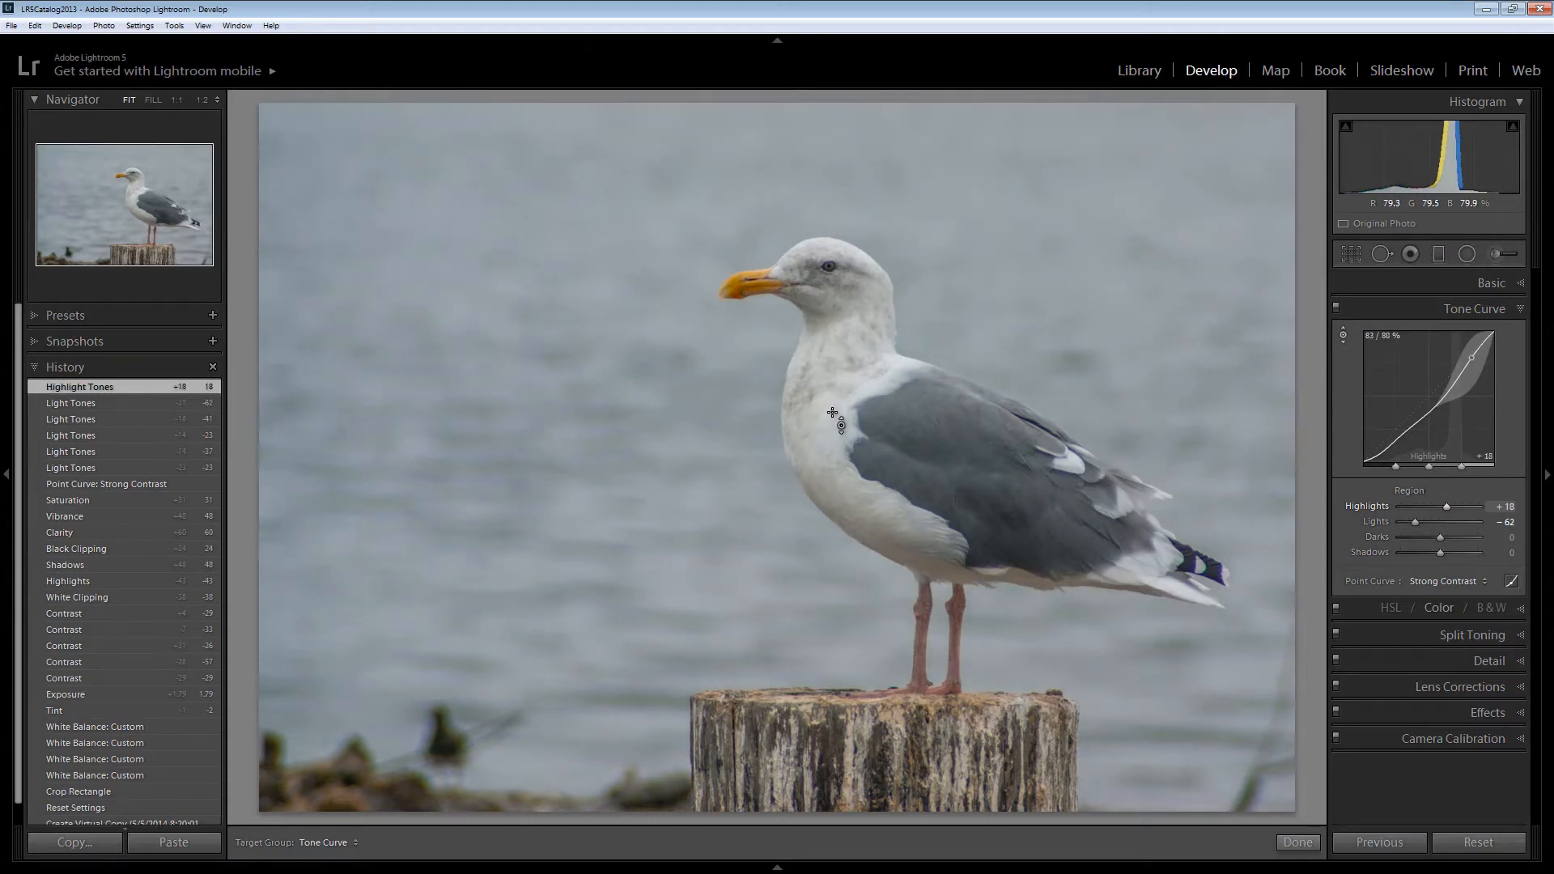
pyautogui.press('Up')
pyautogui.press('Up')
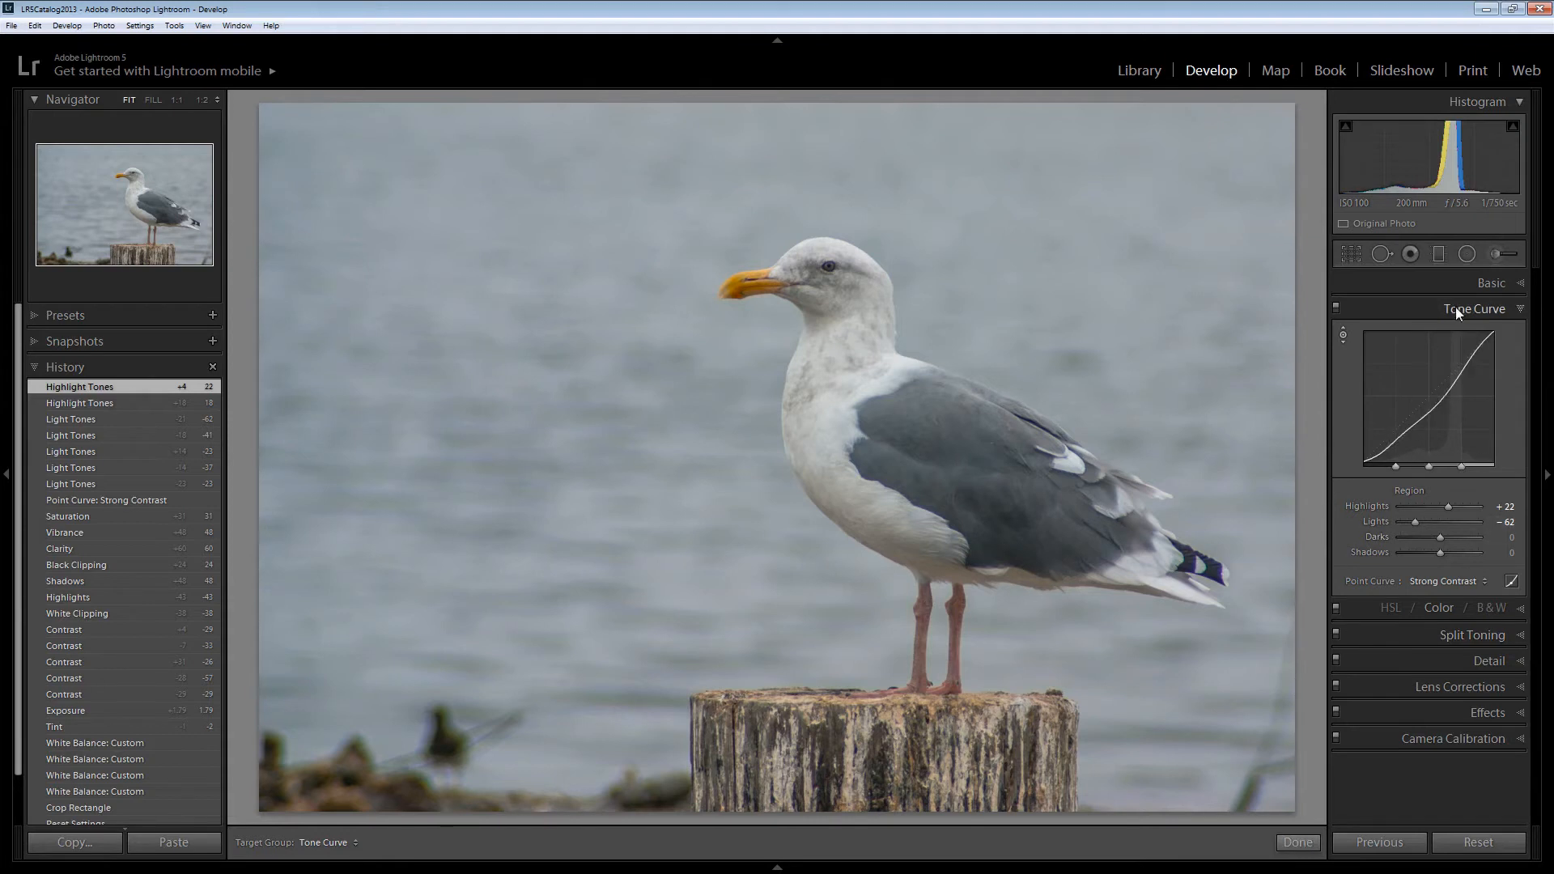
# Prepare a new Adjustment Brush with its Exposure reset to 0.00 and its brush size at 8.2.
pyautogui.click(1497, 252)
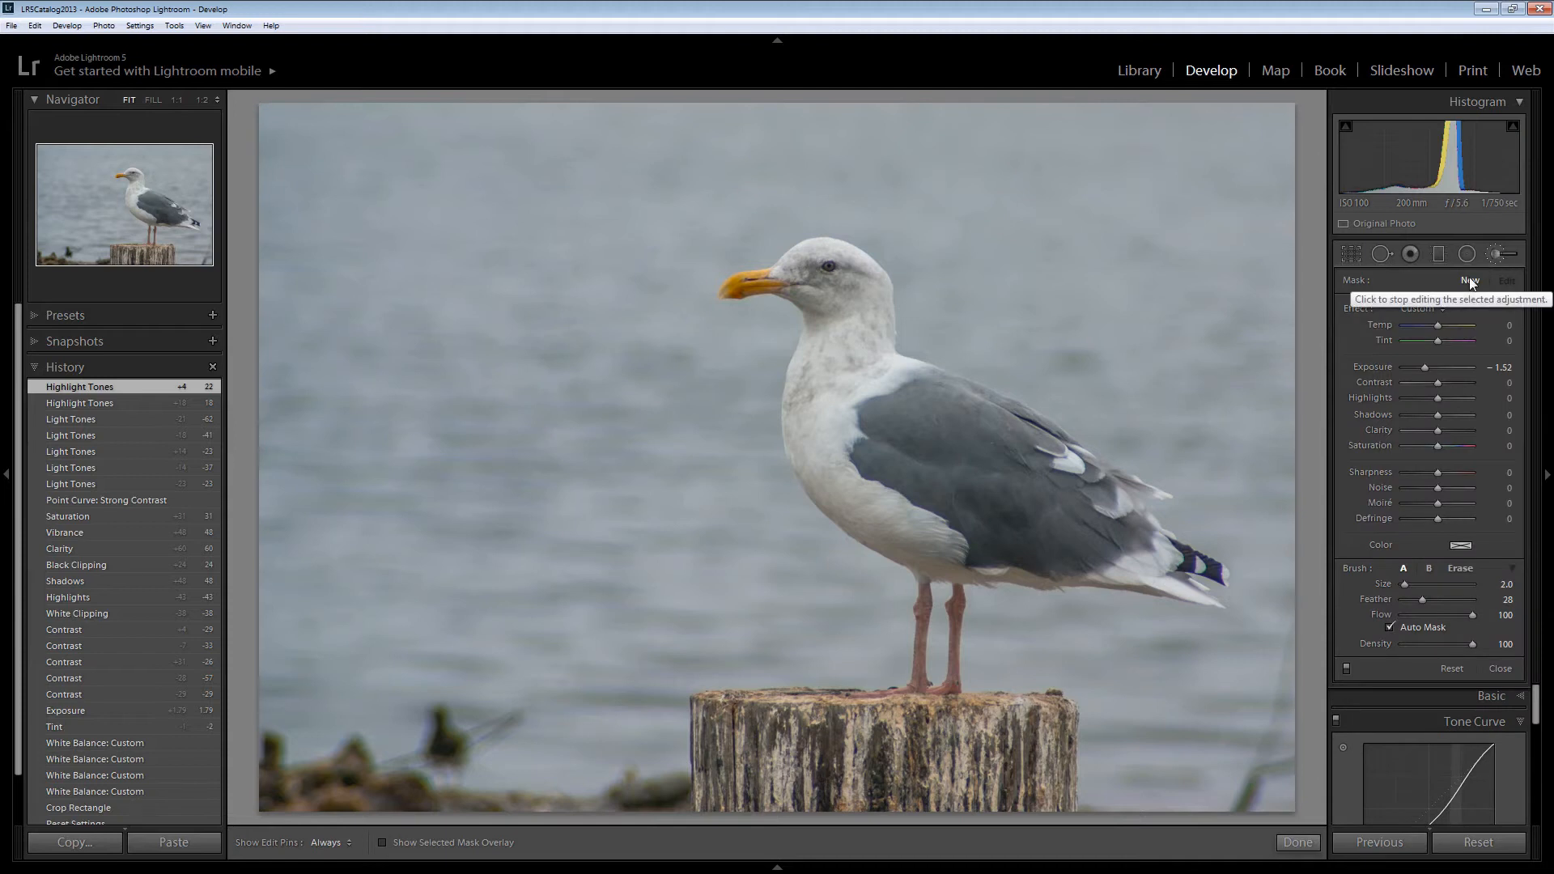
pyautogui.doubleClick(1358, 366)
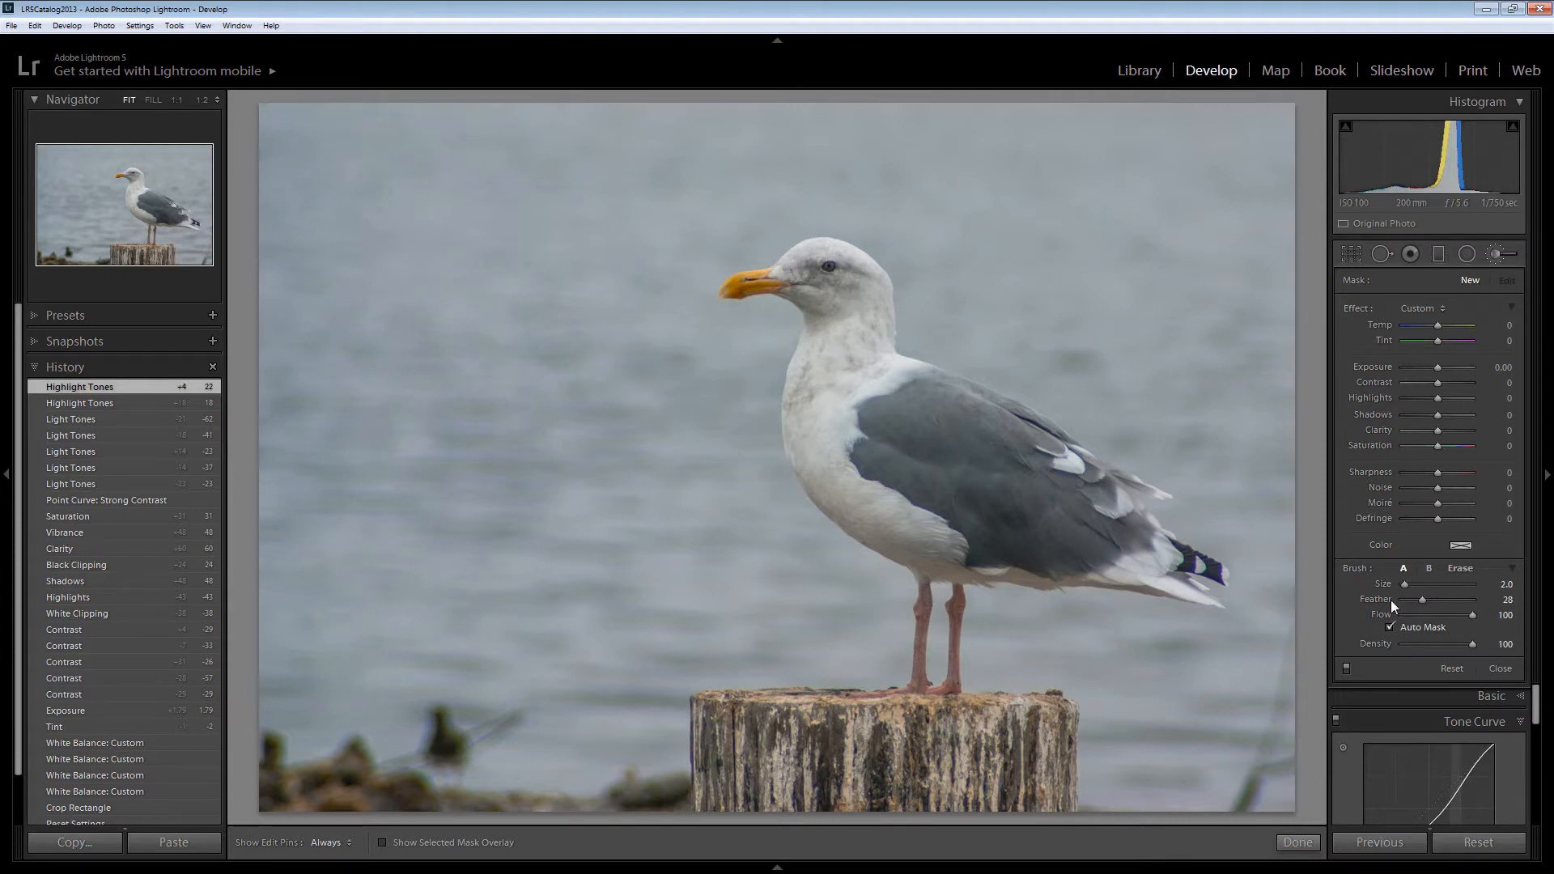
pyautogui.moveTo(1406, 583); pyautogui.dragTo(1409, 591)
# Paint an adjustment mask over the gull's face and crown, showing the selected mask overlay.
pyautogui.moveTo(857, 266); pyautogui.dragTo(783, 221)
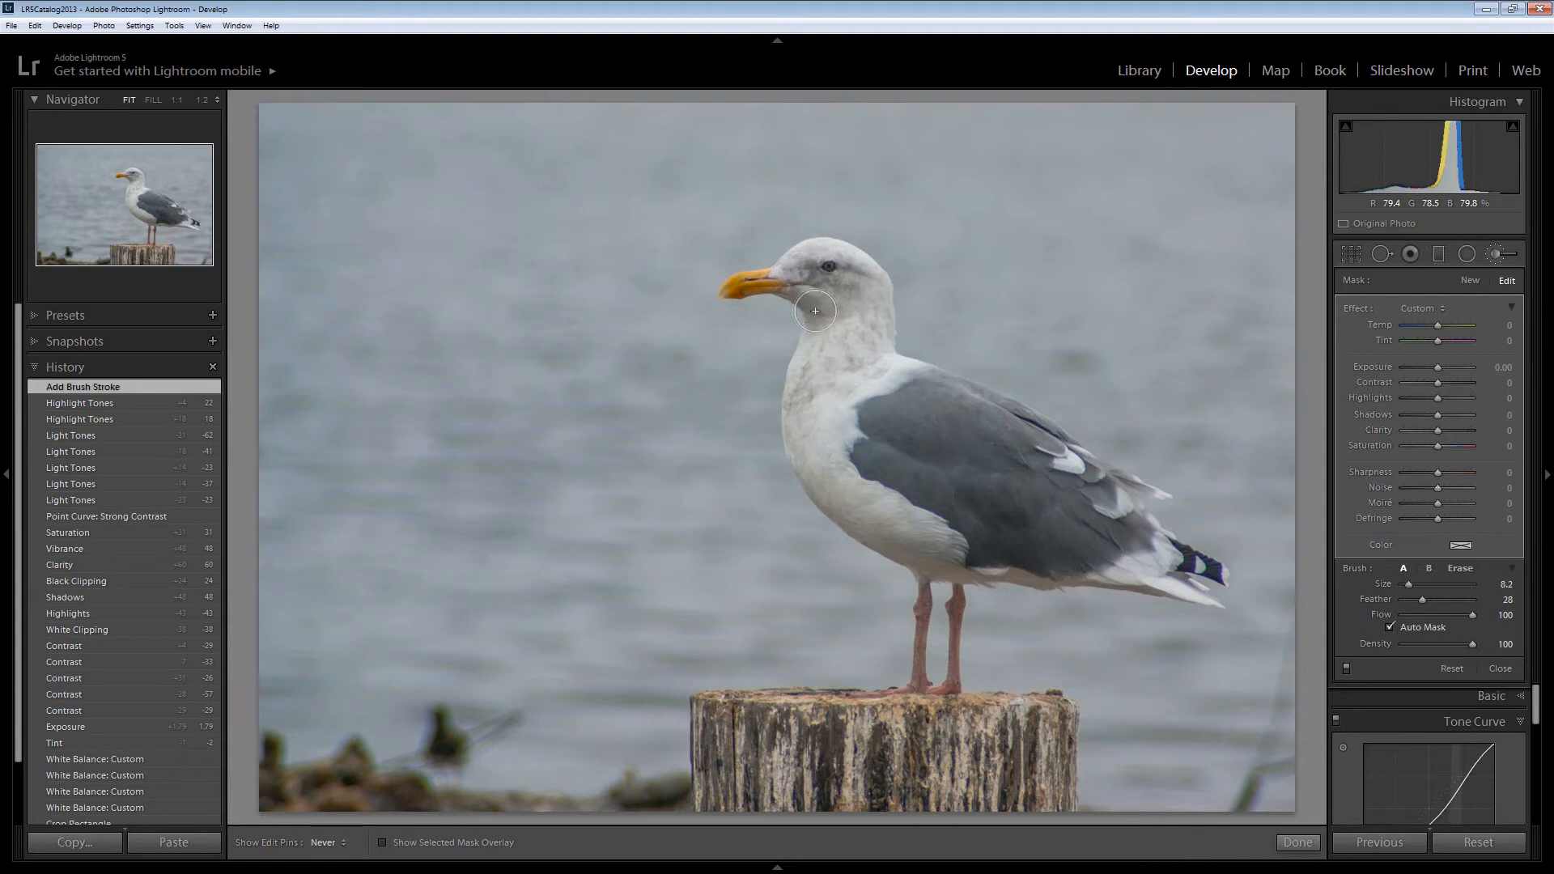
pyautogui.click(825, 368)
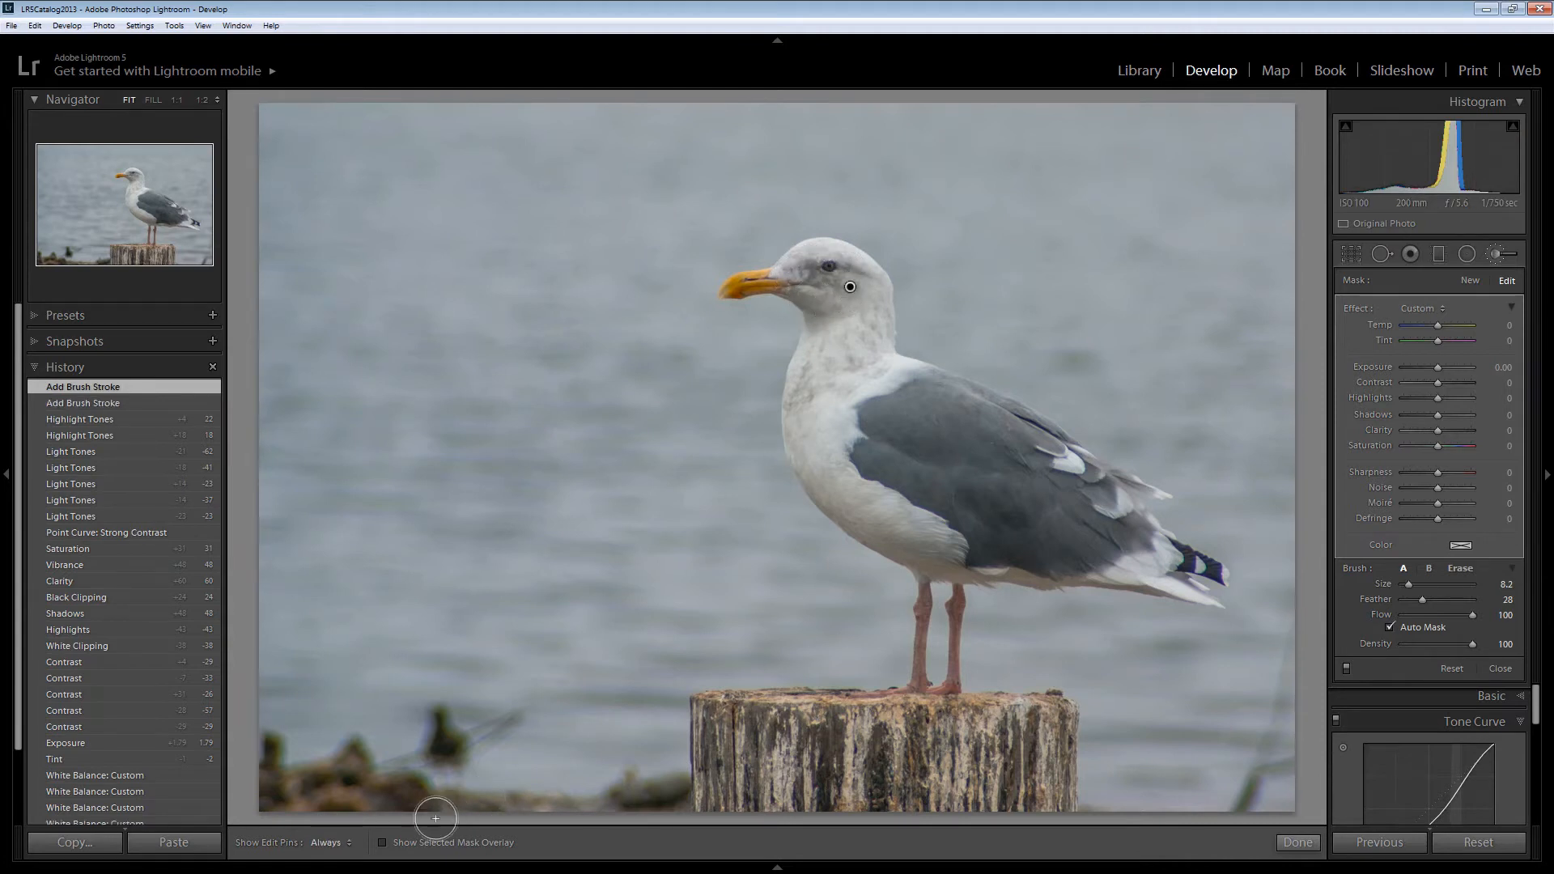
pyautogui.click(383, 844)
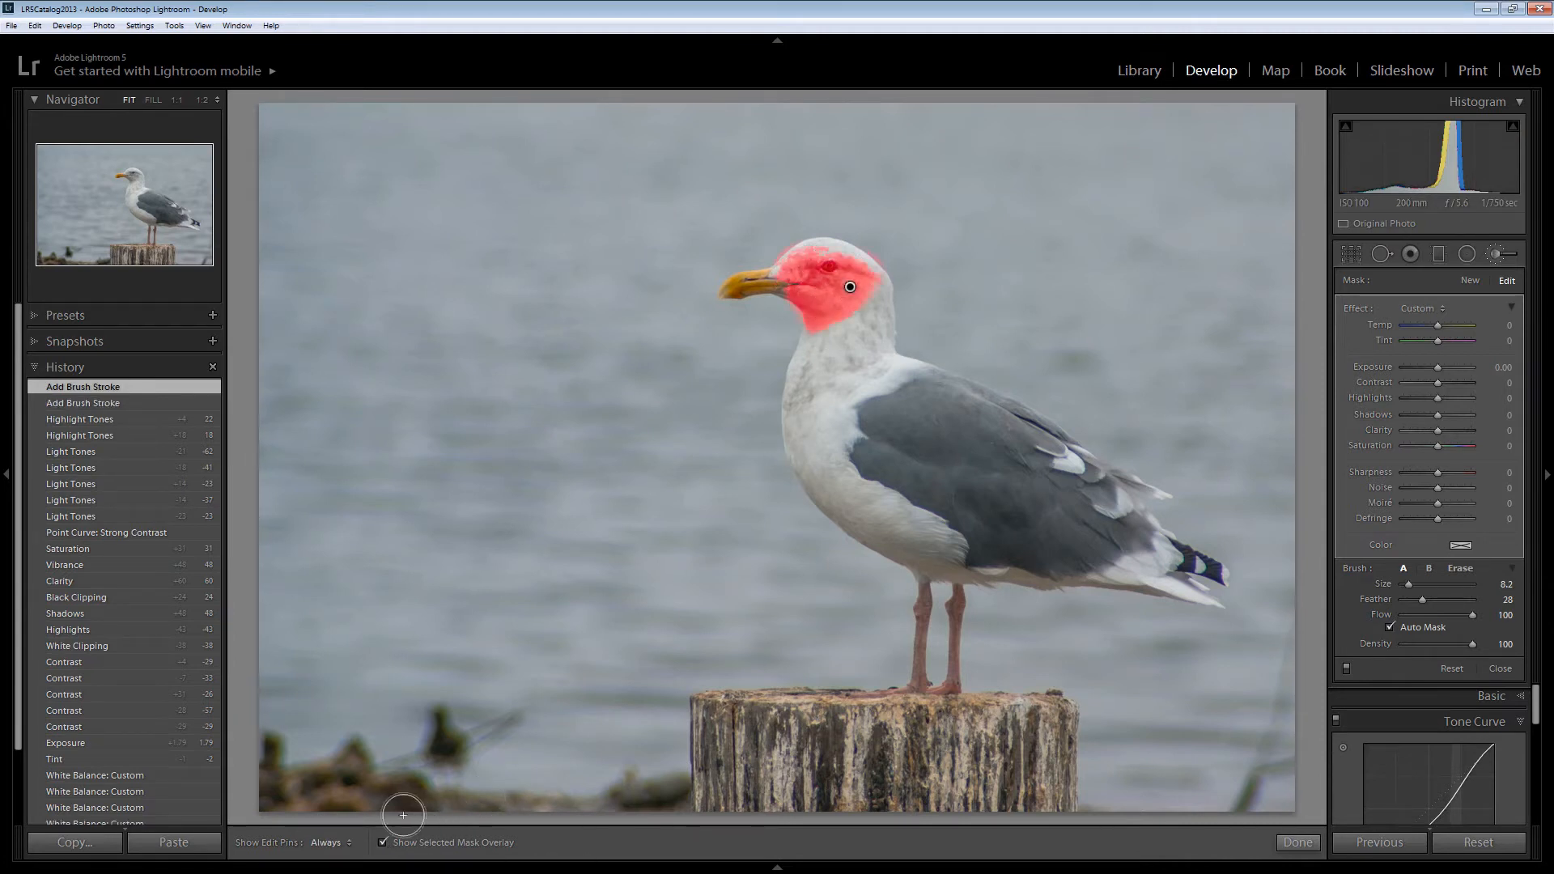
pyautogui.moveTo(786, 258)
pyautogui.mouseDown()
pyautogui.moveTo(773, 280)
pyautogui.moveTo(828, 252)
pyautogui.moveTo(866, 271)
pyautogui.moveTo(858, 283)
pyautogui.mouseUp()
pyautogui.press('h')
pyautogui.press('h')
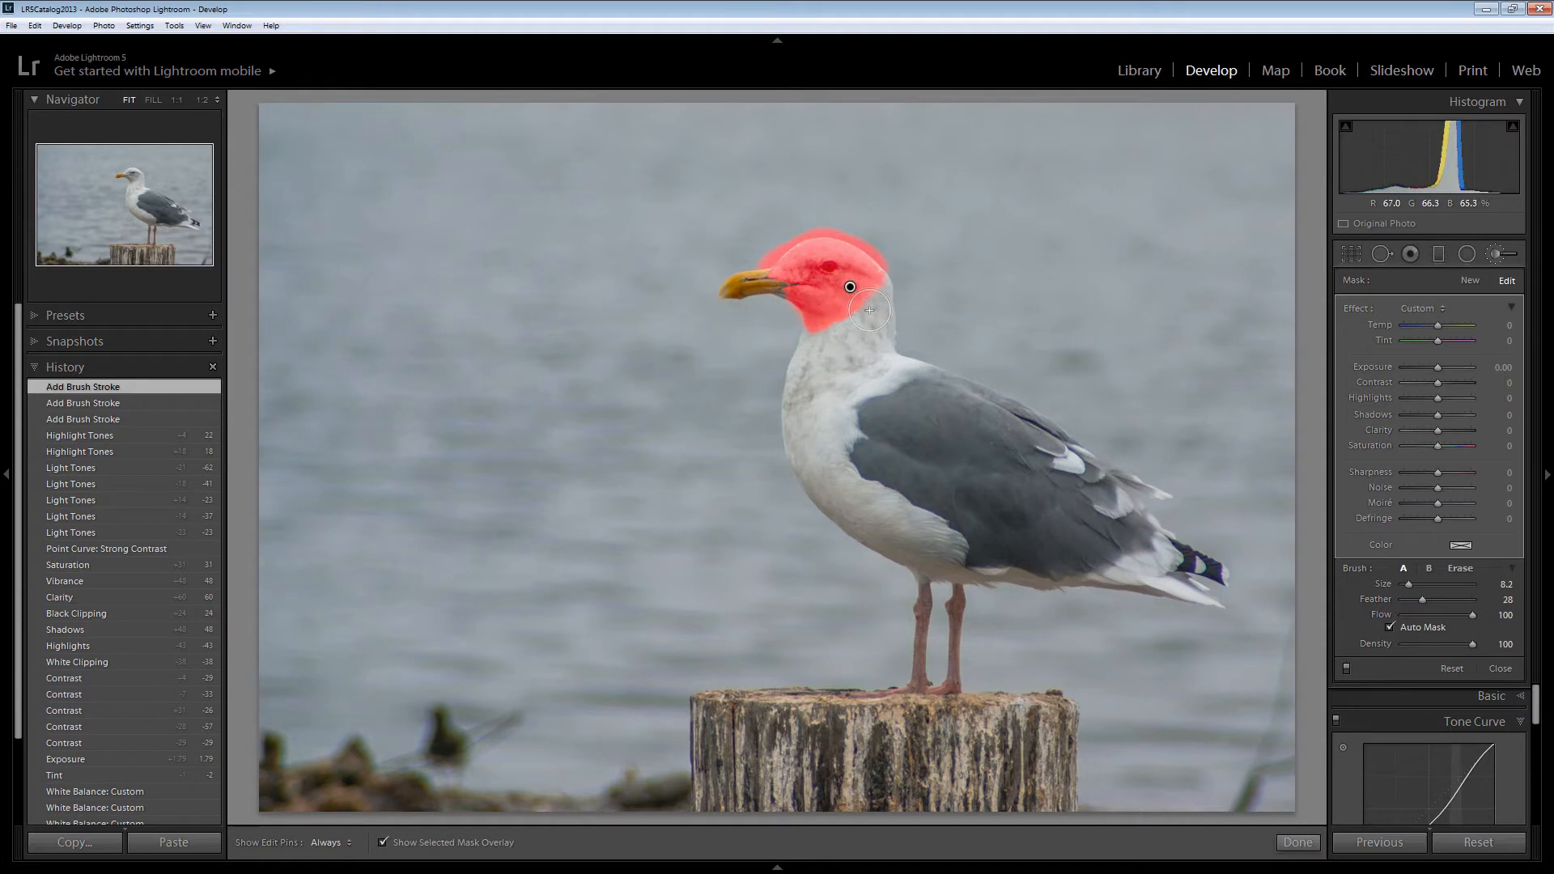
# Erase the mask spill on the background around the front, crown and back of the gull's head.
pyautogui.press('alt')
pyautogui.press('h')
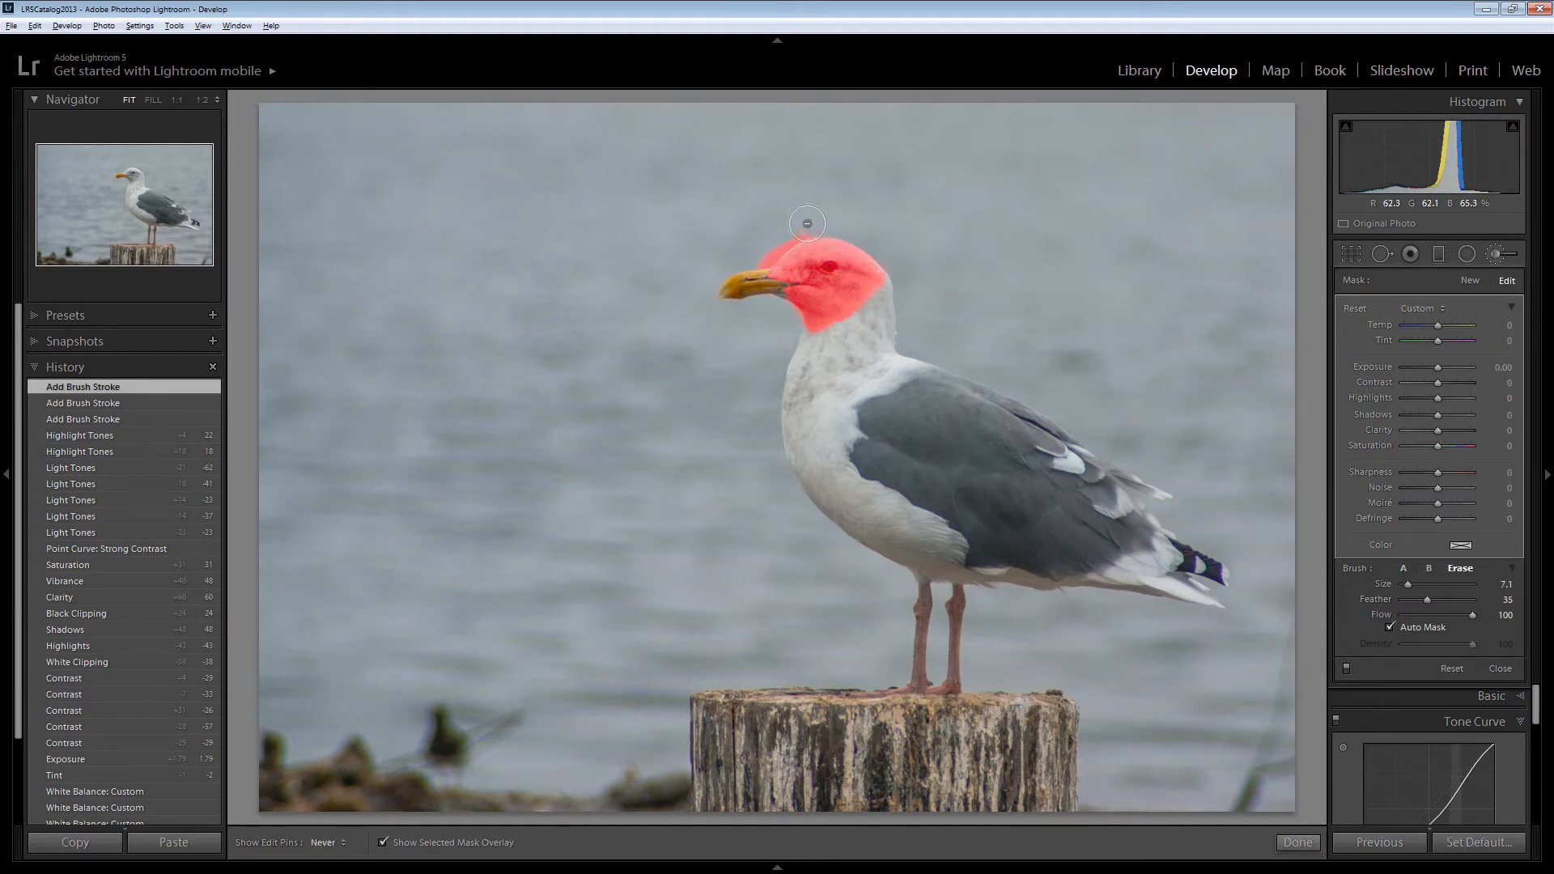
pyautogui.moveTo(781, 236); pyautogui.dragTo(753, 267)
pyautogui.press('h')
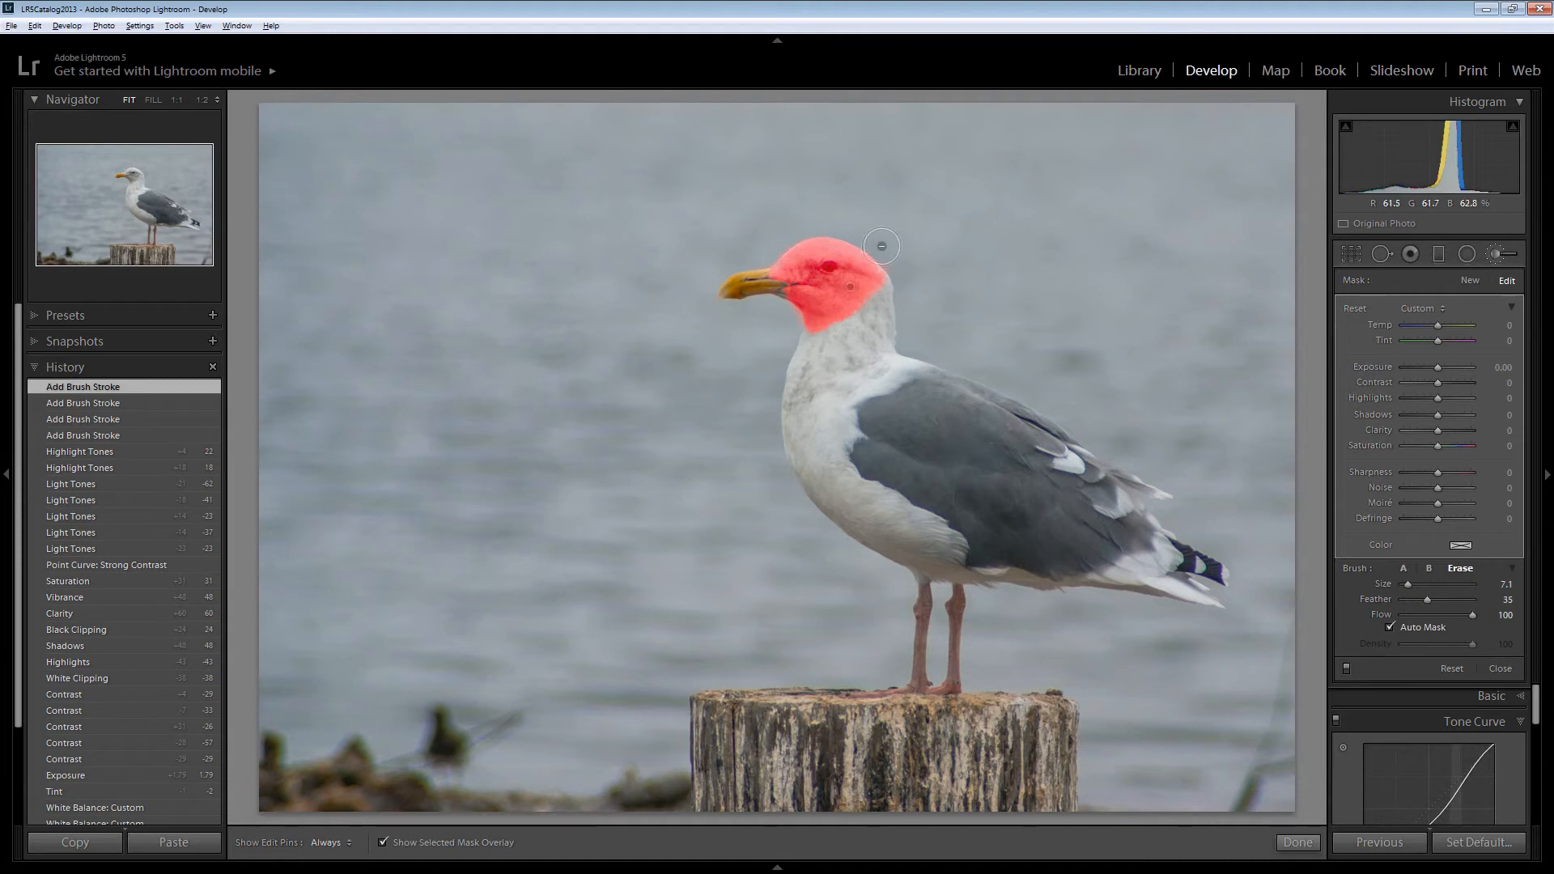
pyautogui.moveTo(897, 261); pyautogui.dragTo(891, 253)
pyautogui.press('h')
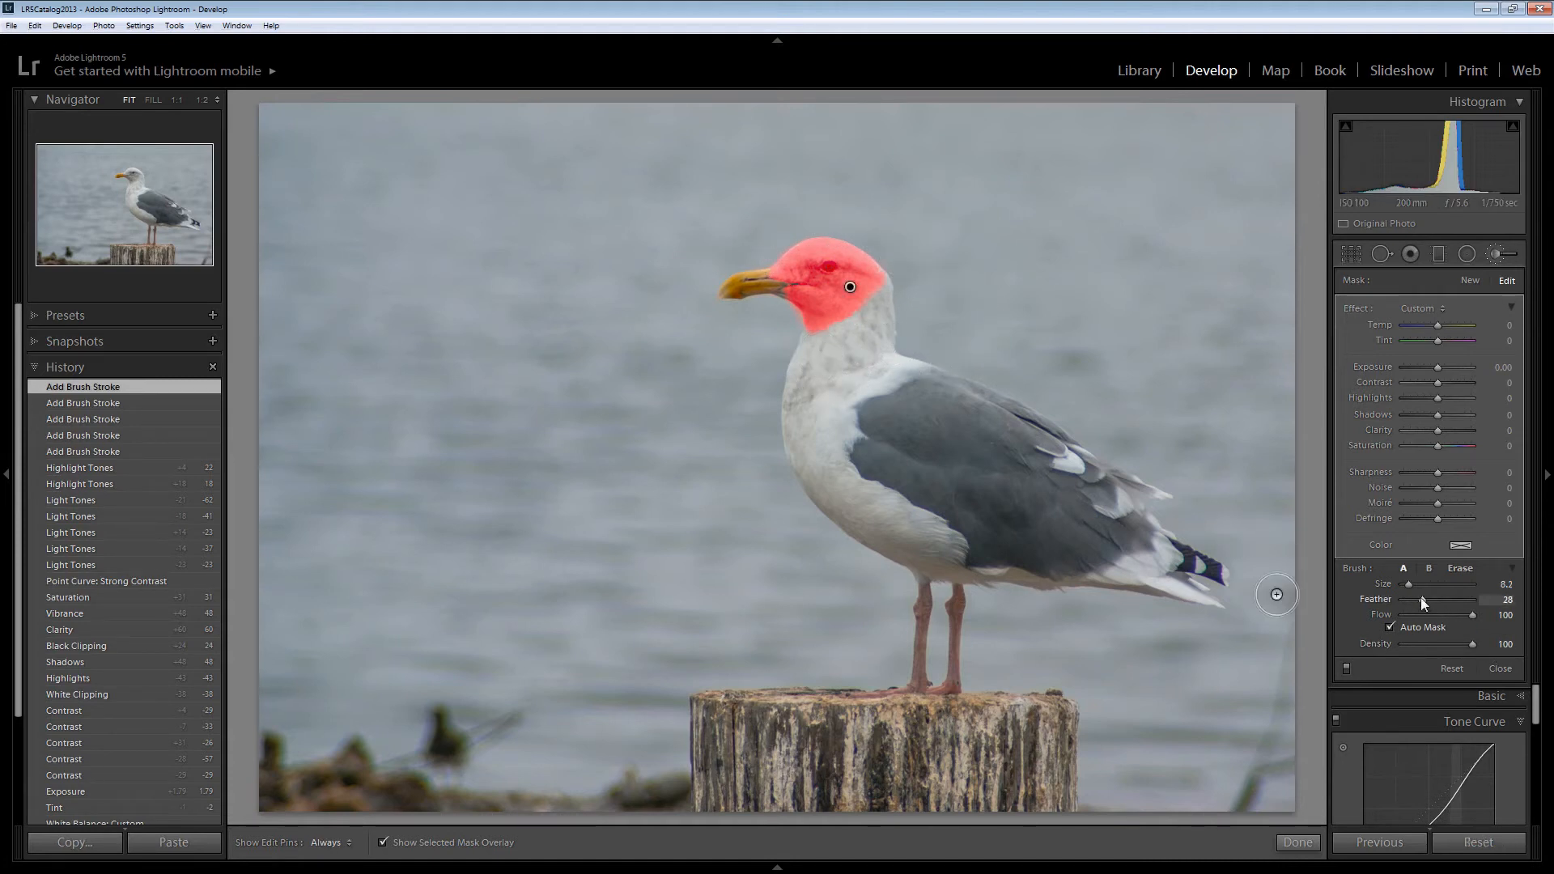
# Set the brush feather to 57 and size to 5.9, and extend the mask over the back of the head and upper neck.
pyautogui.moveTo(1422, 599); pyautogui.dragTo(1433, 600)
pyautogui.moveTo(1406, 584); pyautogui.dragTo(1397, 583)
pyautogui.press('h')
pyautogui.moveTo(819, 333)
pyautogui.mouseDown()
pyautogui.moveTo(875, 278)
pyautogui.moveTo(816, 339)
pyautogui.moveTo(888, 275)
pyautogui.mouseUp()
pyautogui.press('h')
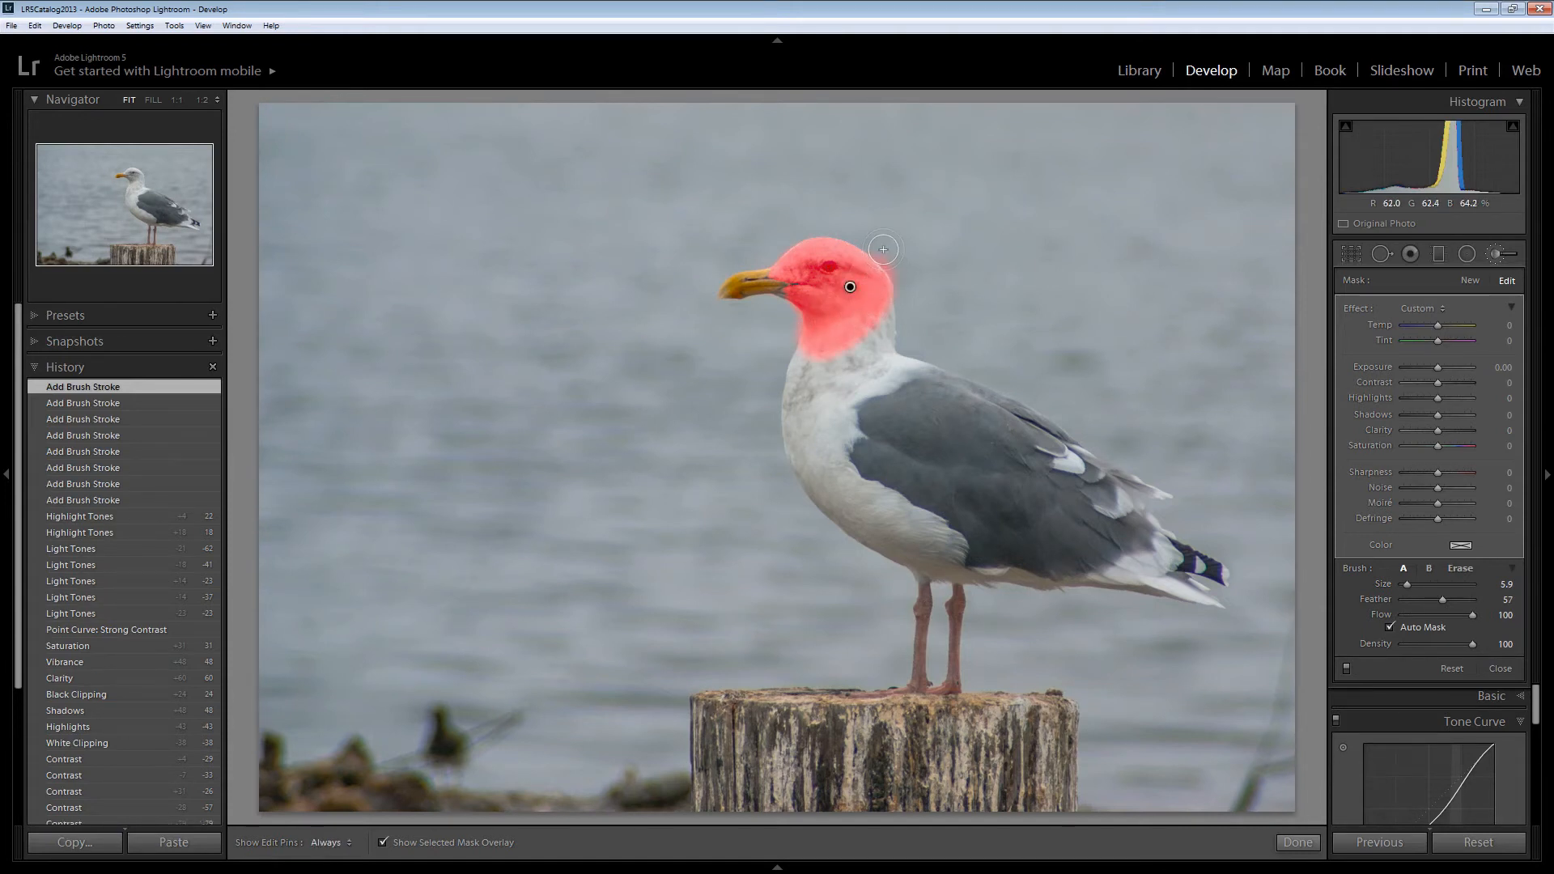
# Erase the mask spill on the background behind the gull's neck and in front of its throat.
pyautogui.press('alt')
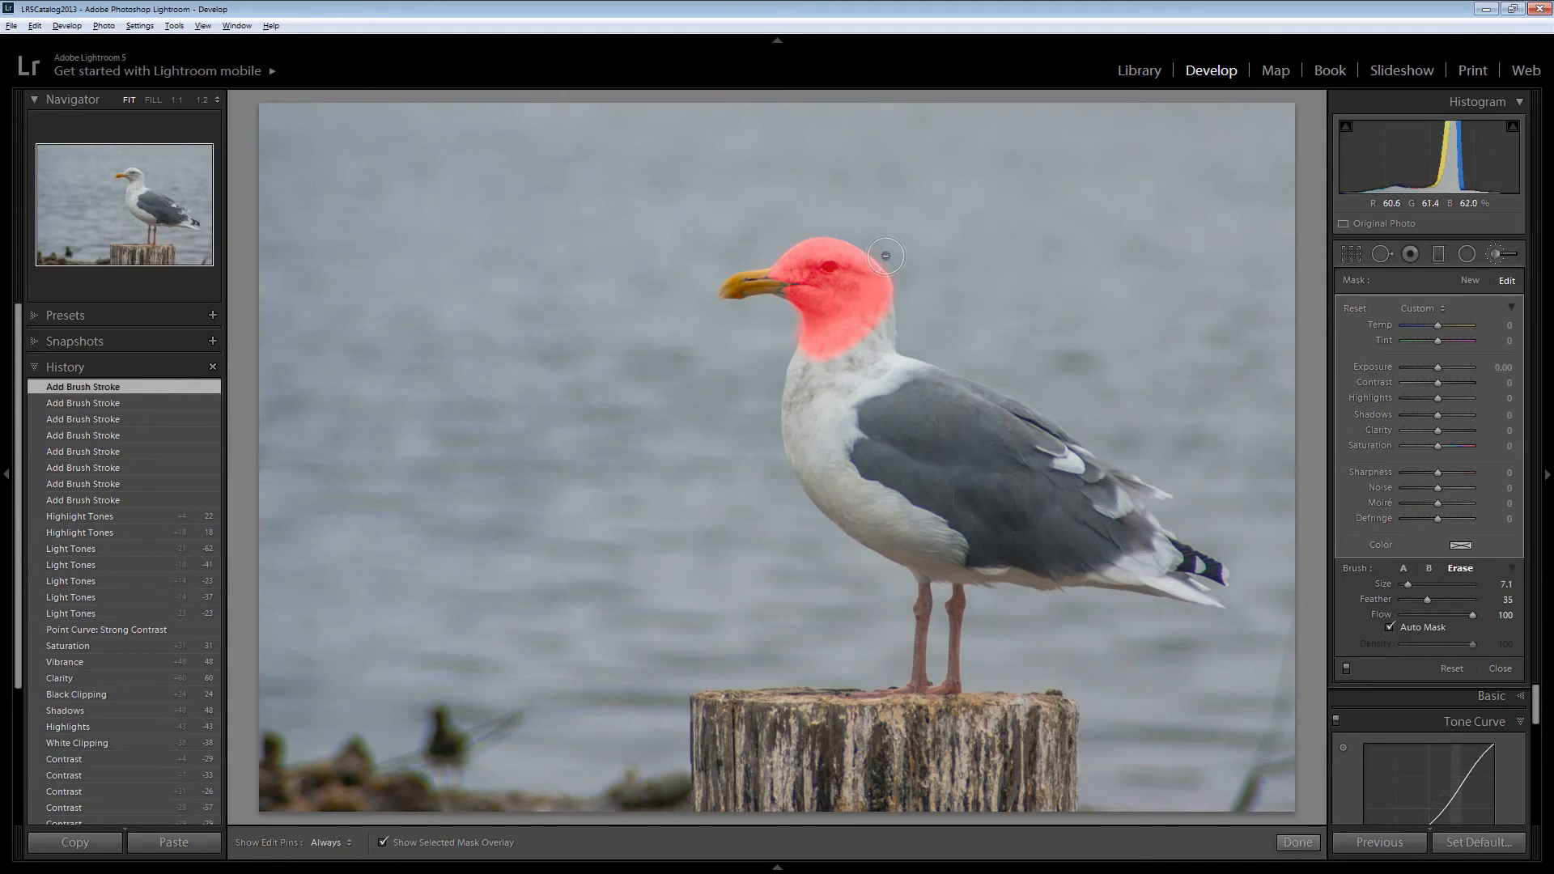
pyautogui.moveTo(886, 256); pyautogui.dragTo(886, 340)
pyautogui.moveTo(778, 332)
pyautogui.mouseDown()
pyautogui.moveTo(792, 316)
pyautogui.moveTo(777, 332)
pyautogui.mouseUp()
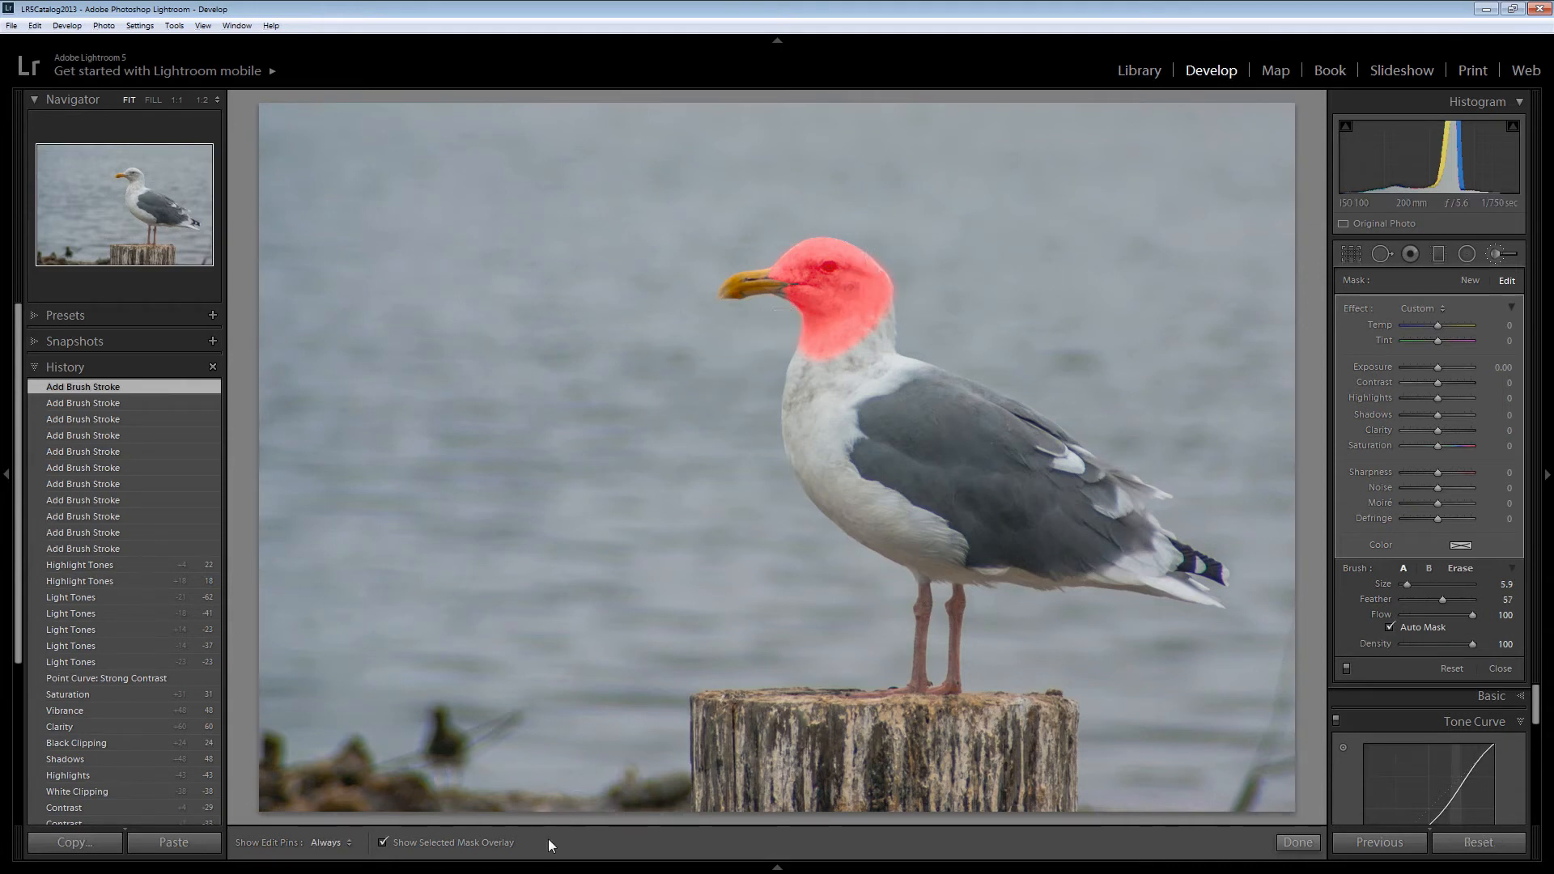
# Hide the mask overlay, set the head mask's exposure to 0.29, contrast to -40 and shadows to 21, and finish the brush edit.
pyautogui.click(383, 843)
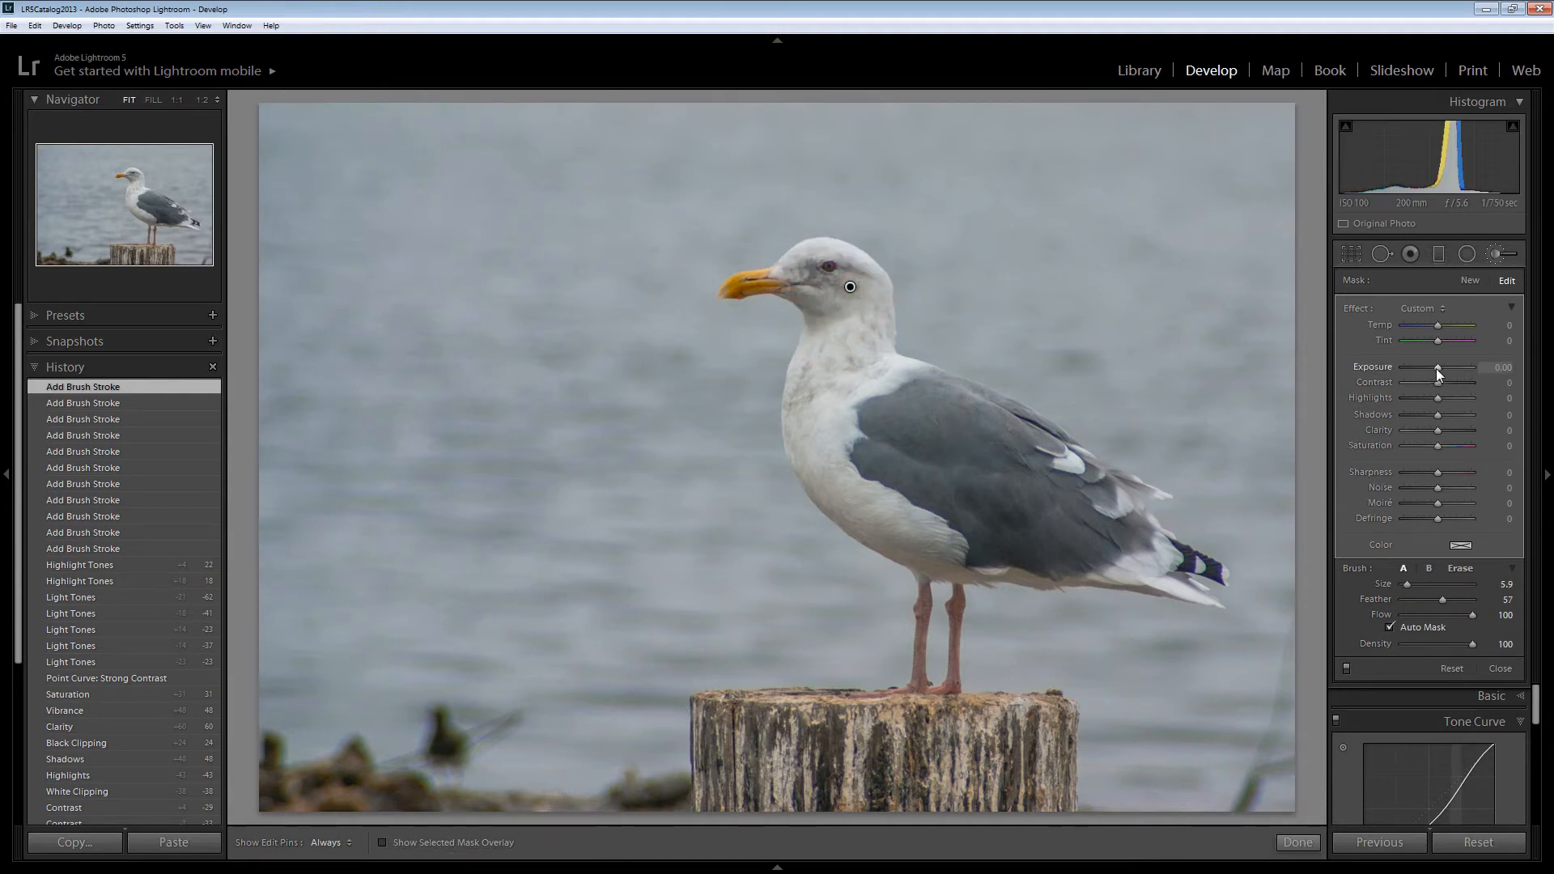
pyautogui.moveTo(1439, 367); pyautogui.dragTo(1441, 368)
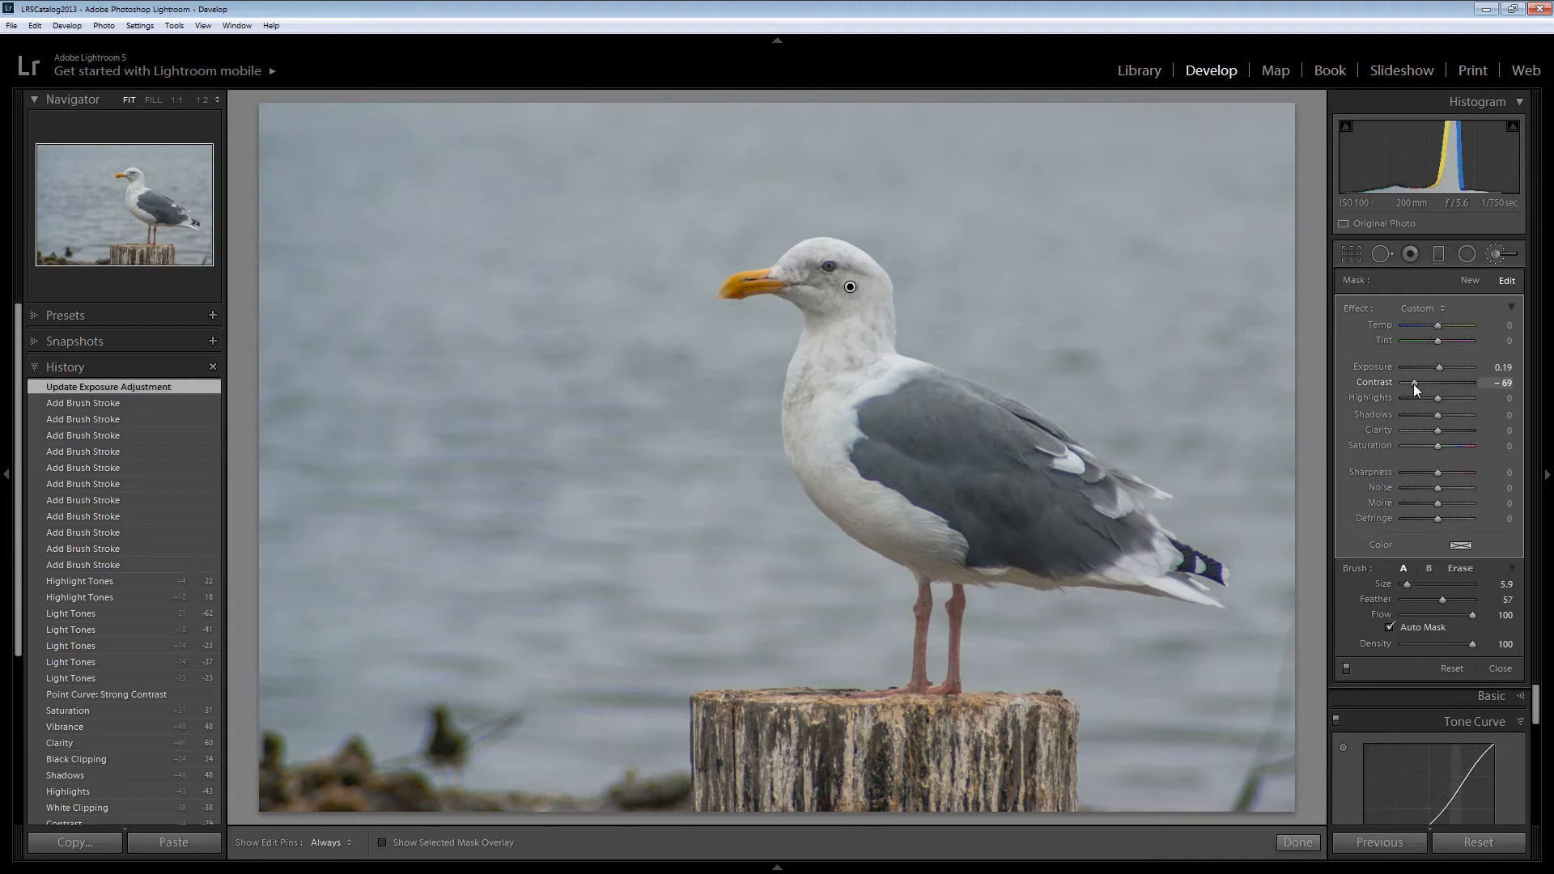
pyautogui.moveTo(1420, 384); pyautogui.dragTo(1421, 384)
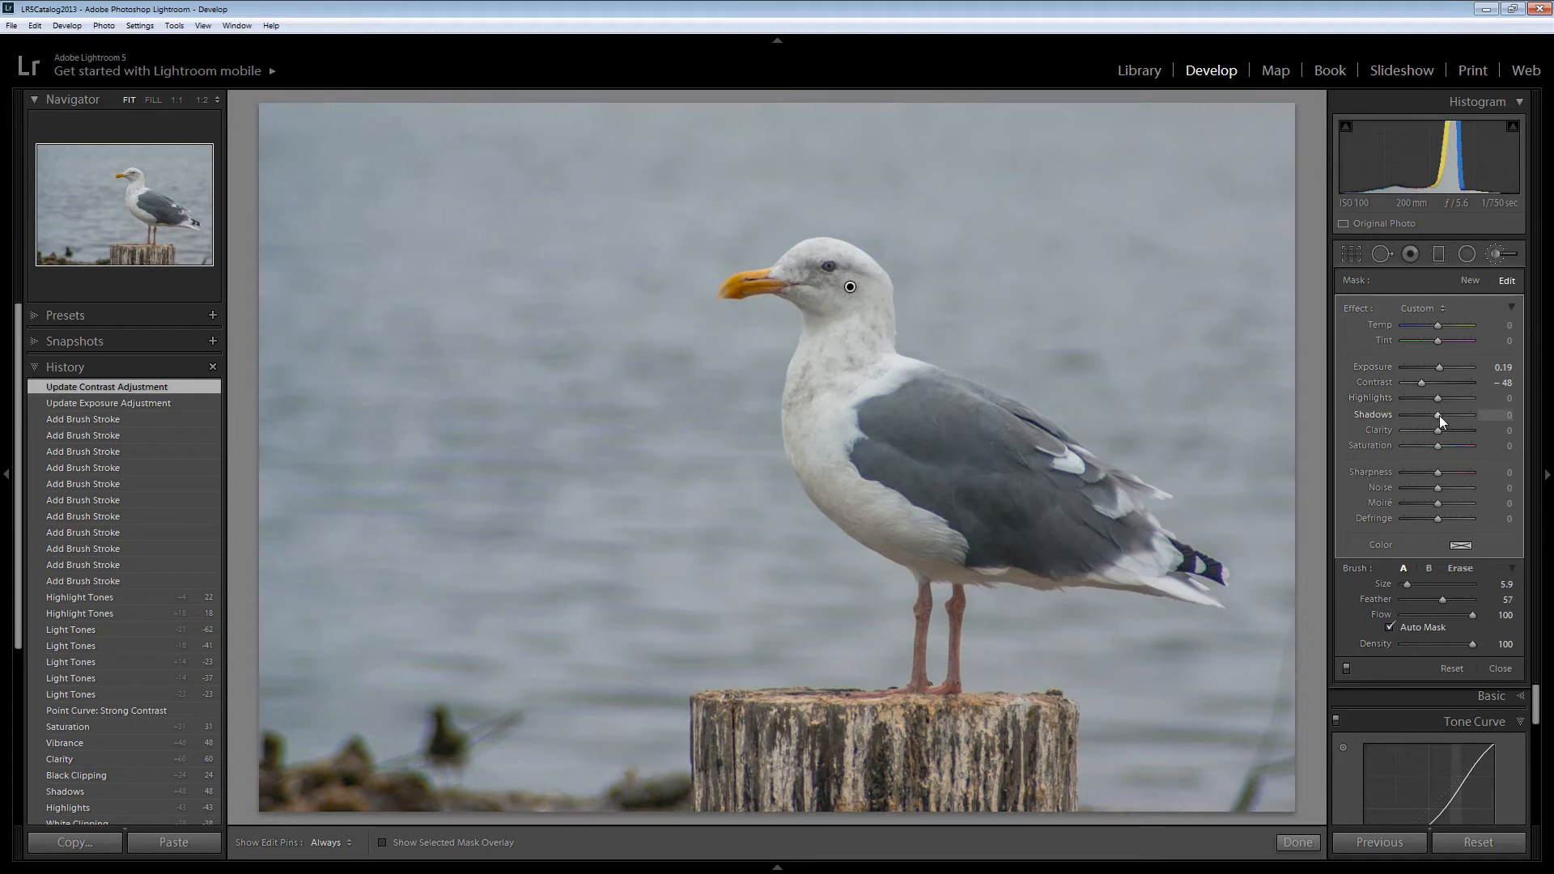
pyautogui.moveTo(1440, 416); pyautogui.dragTo(1445, 416)
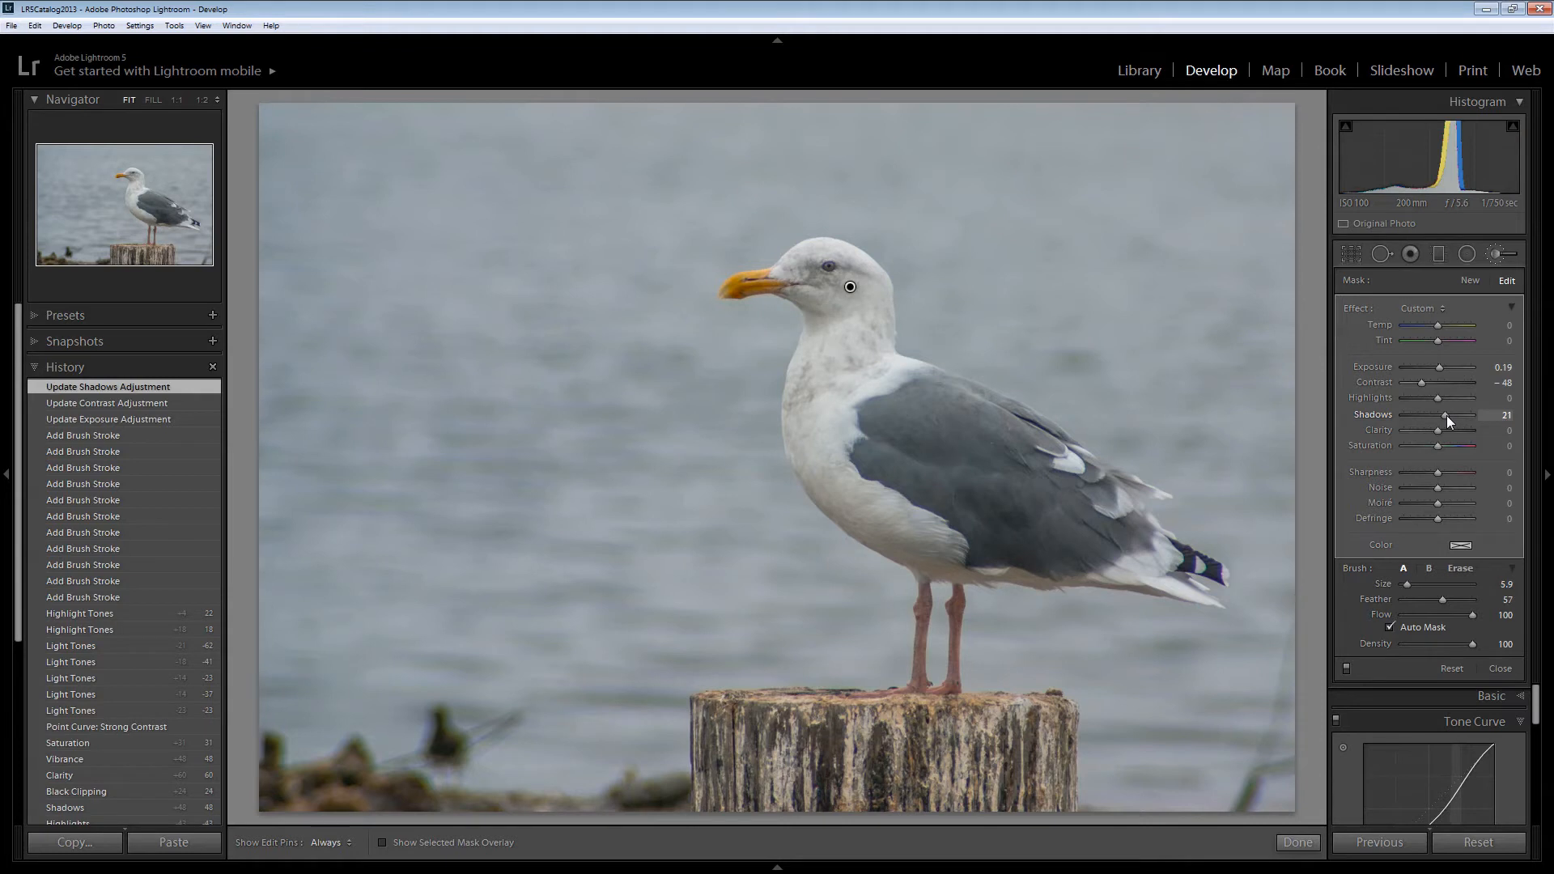
pyautogui.click(1446, 415)
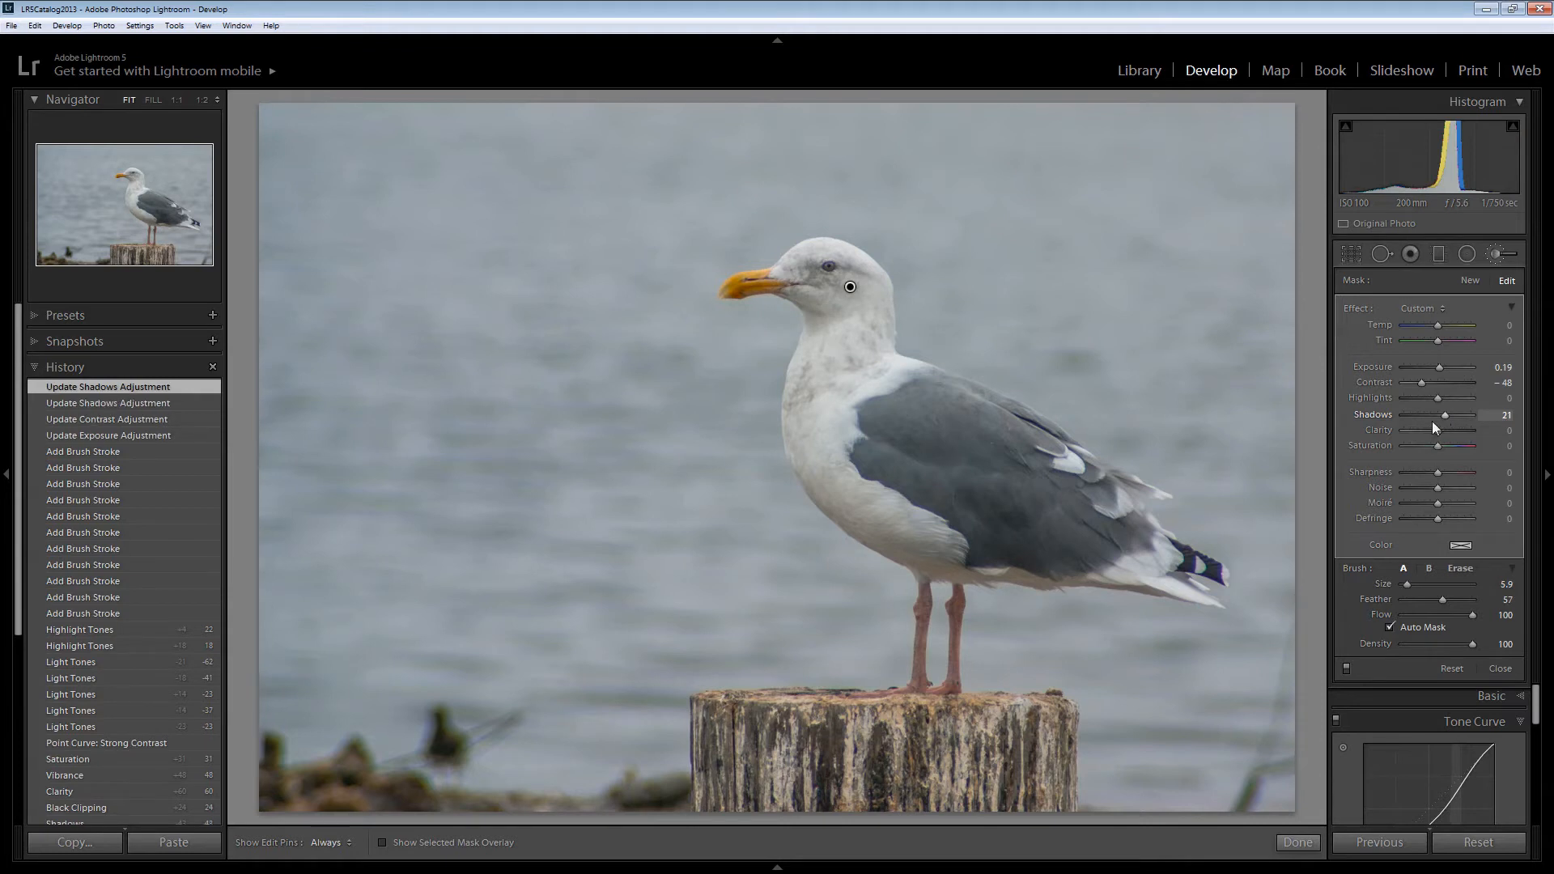
pyautogui.click(1440, 367)
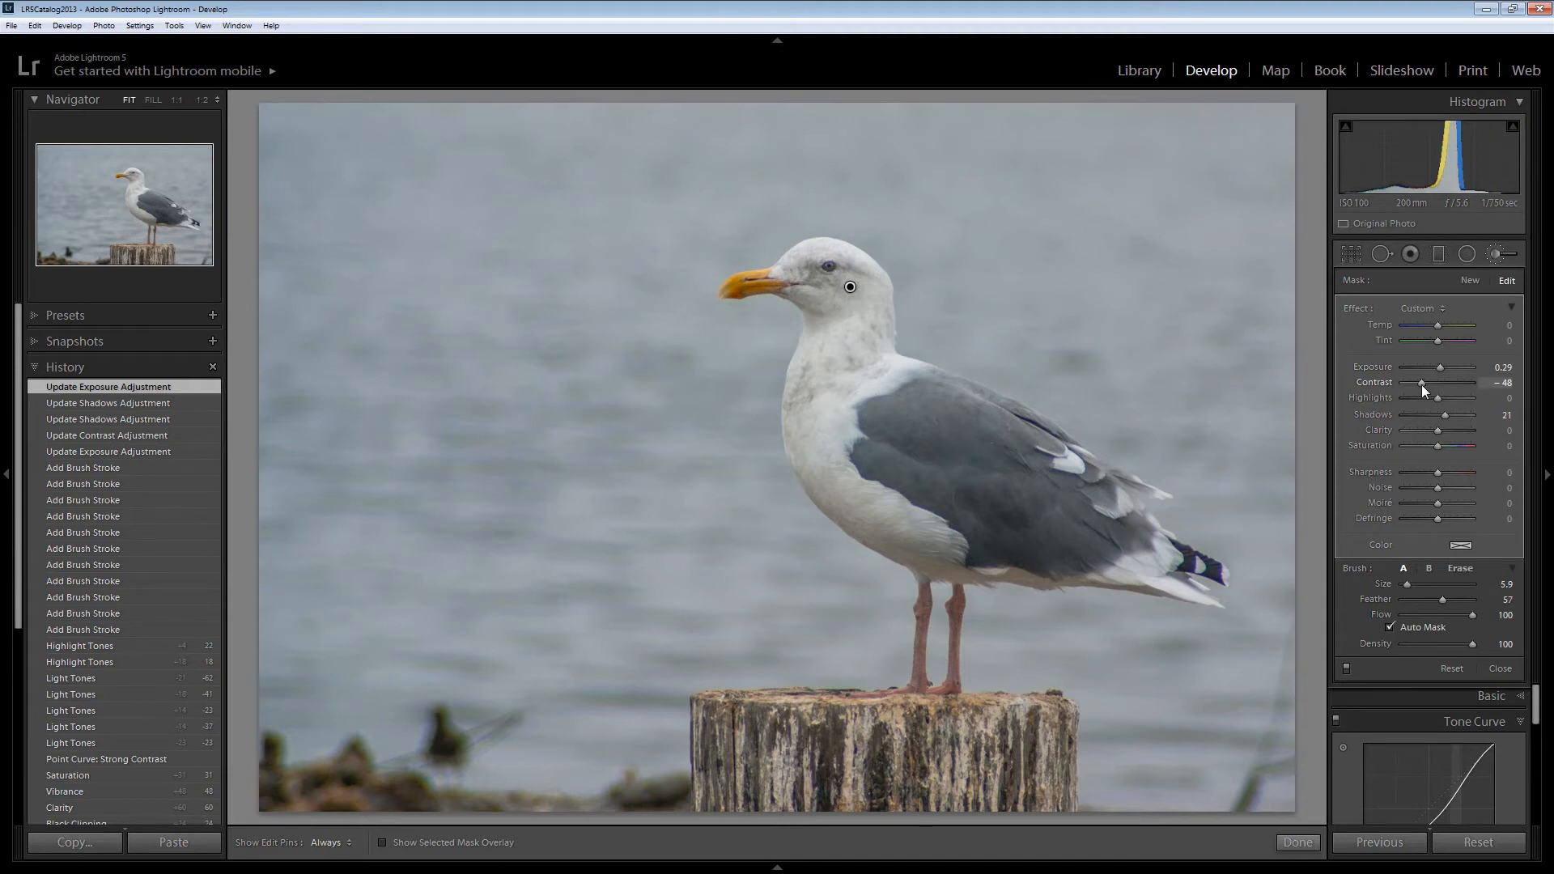
pyautogui.click(1425, 386)
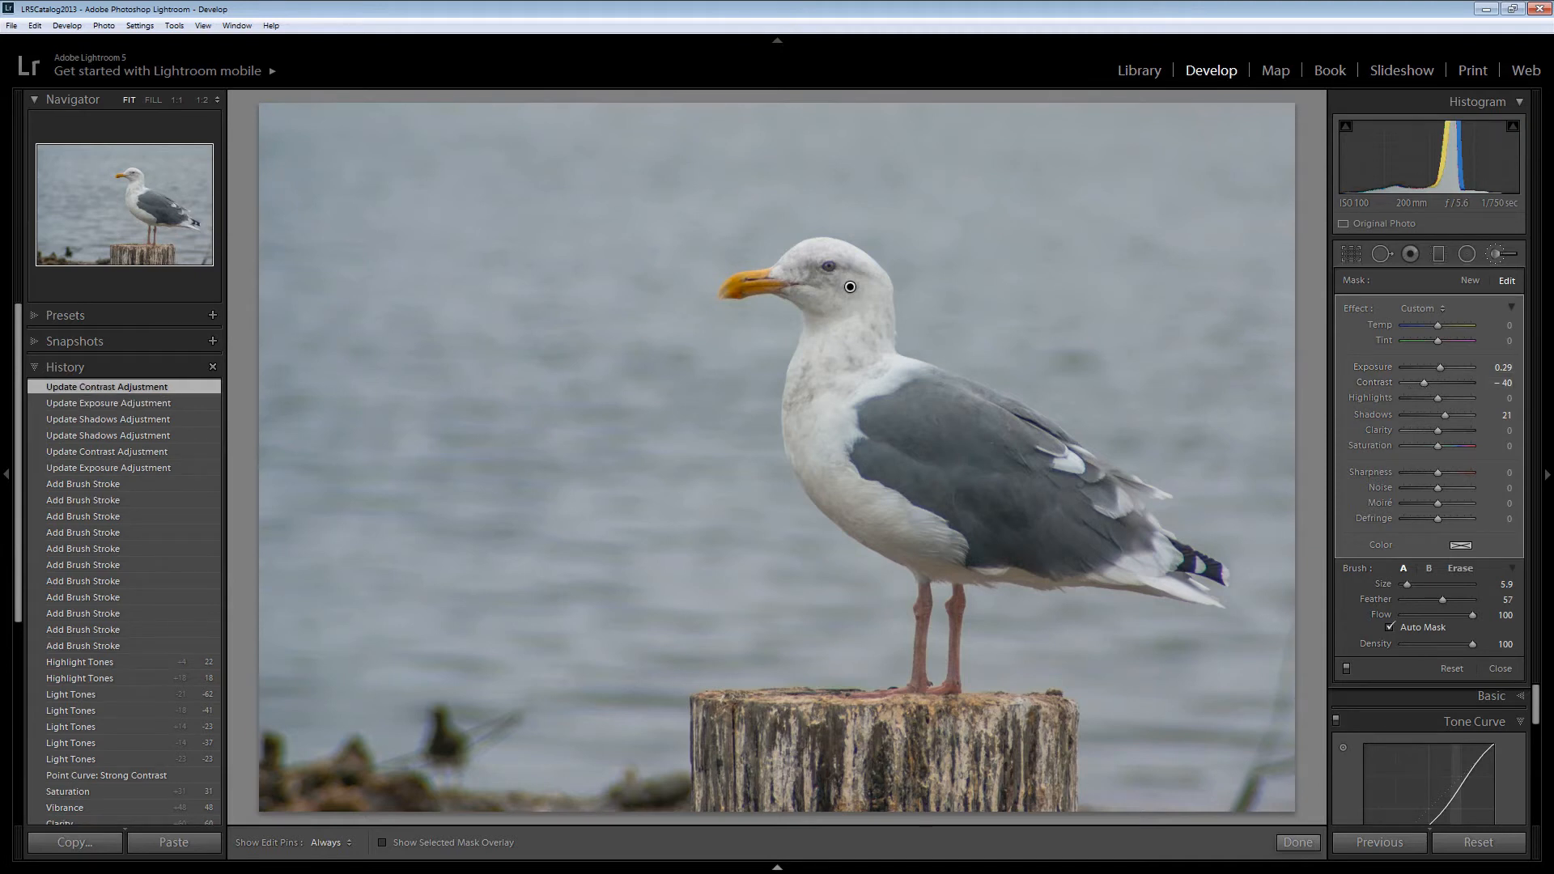
pyautogui.click(1296, 843)
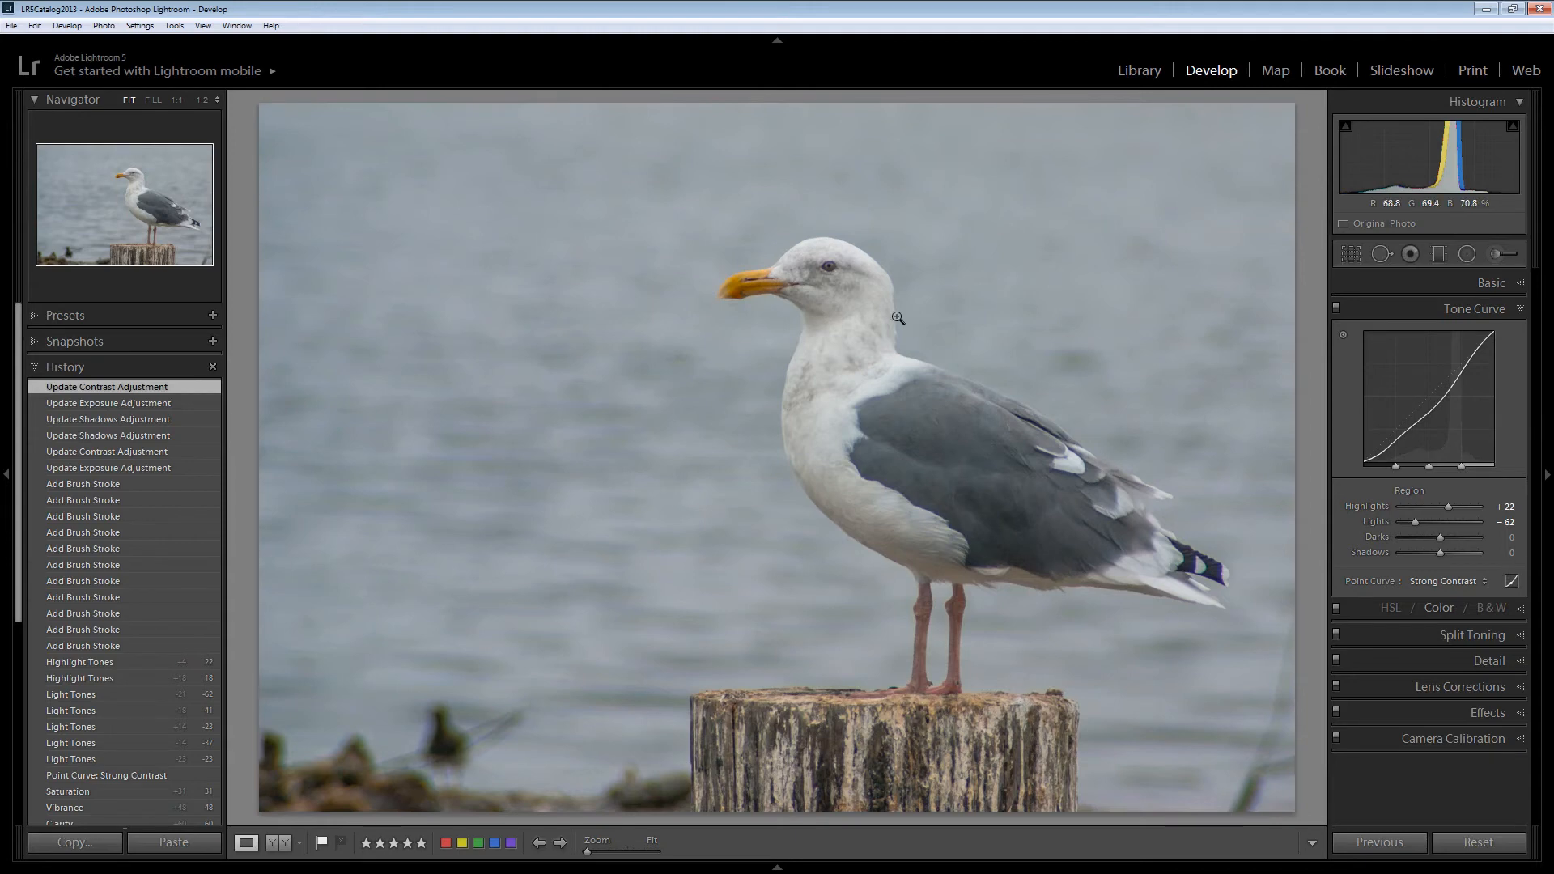
# Paint a new adjustment brush mask over the gull's eye, working at 4:1 magnification.
pyautogui.click(807, 250)
pyautogui.click(714, 286)
pyautogui.click(801, 311)
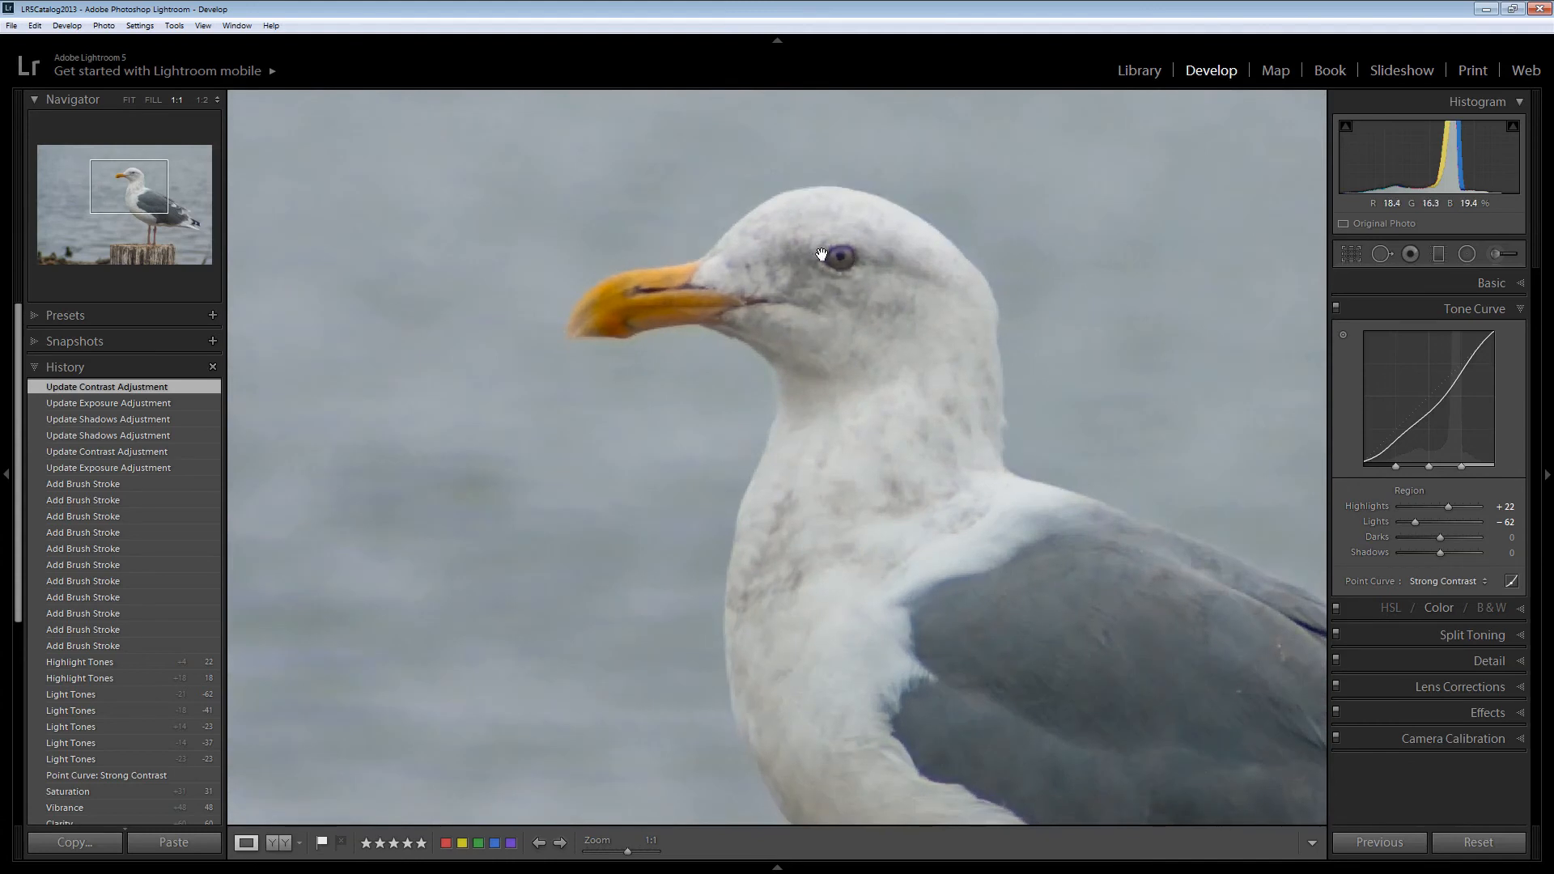
pyautogui.click(217, 106)
pyautogui.click(184, 142)
pyautogui.click(216, 100)
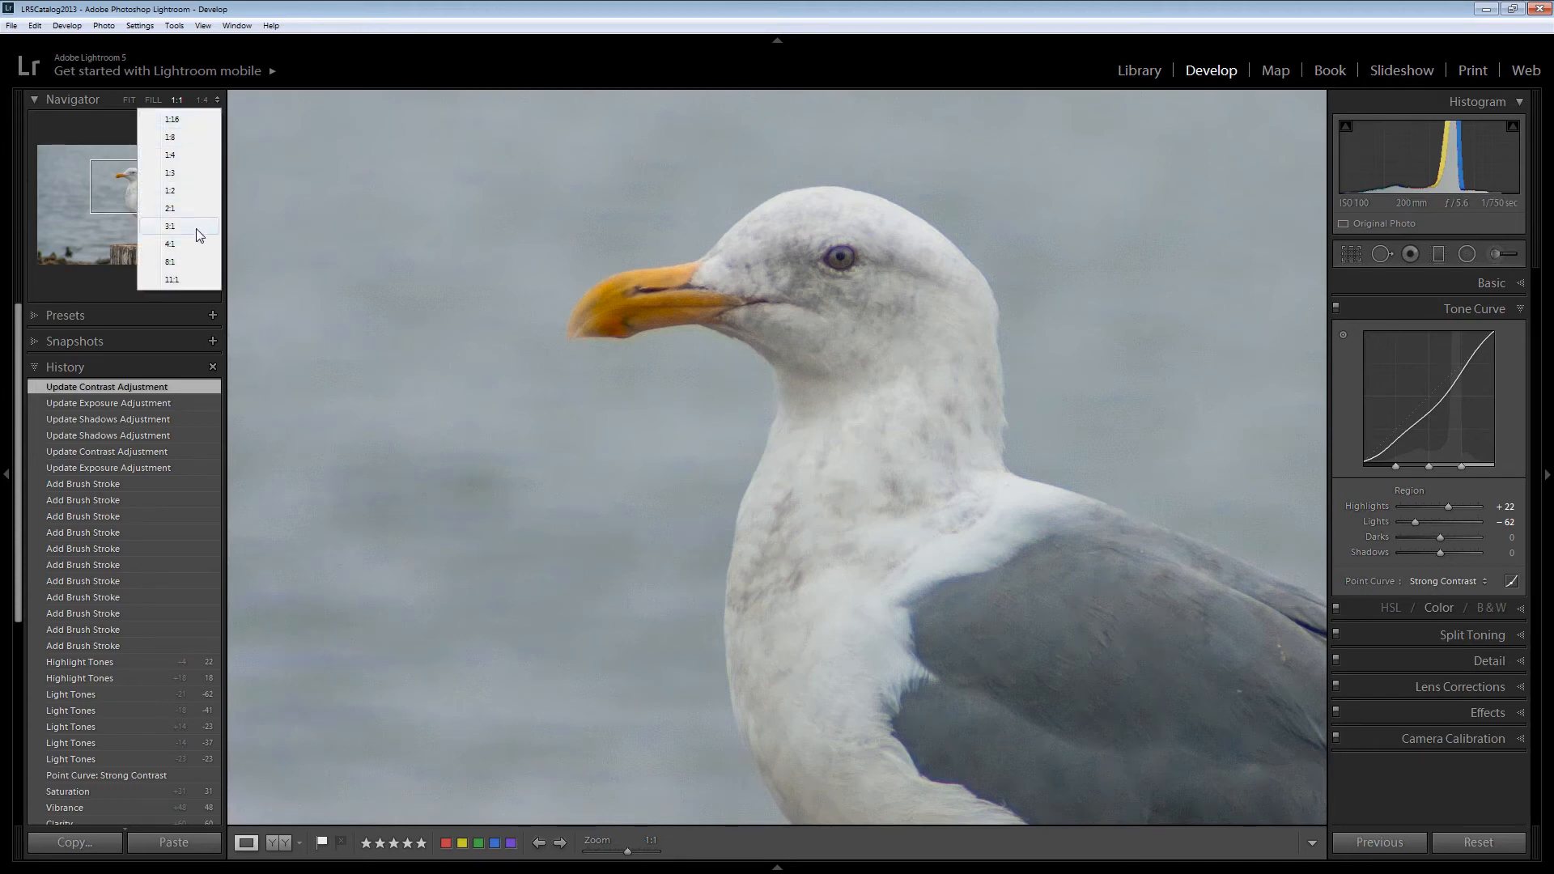
pyautogui.click(176, 242)
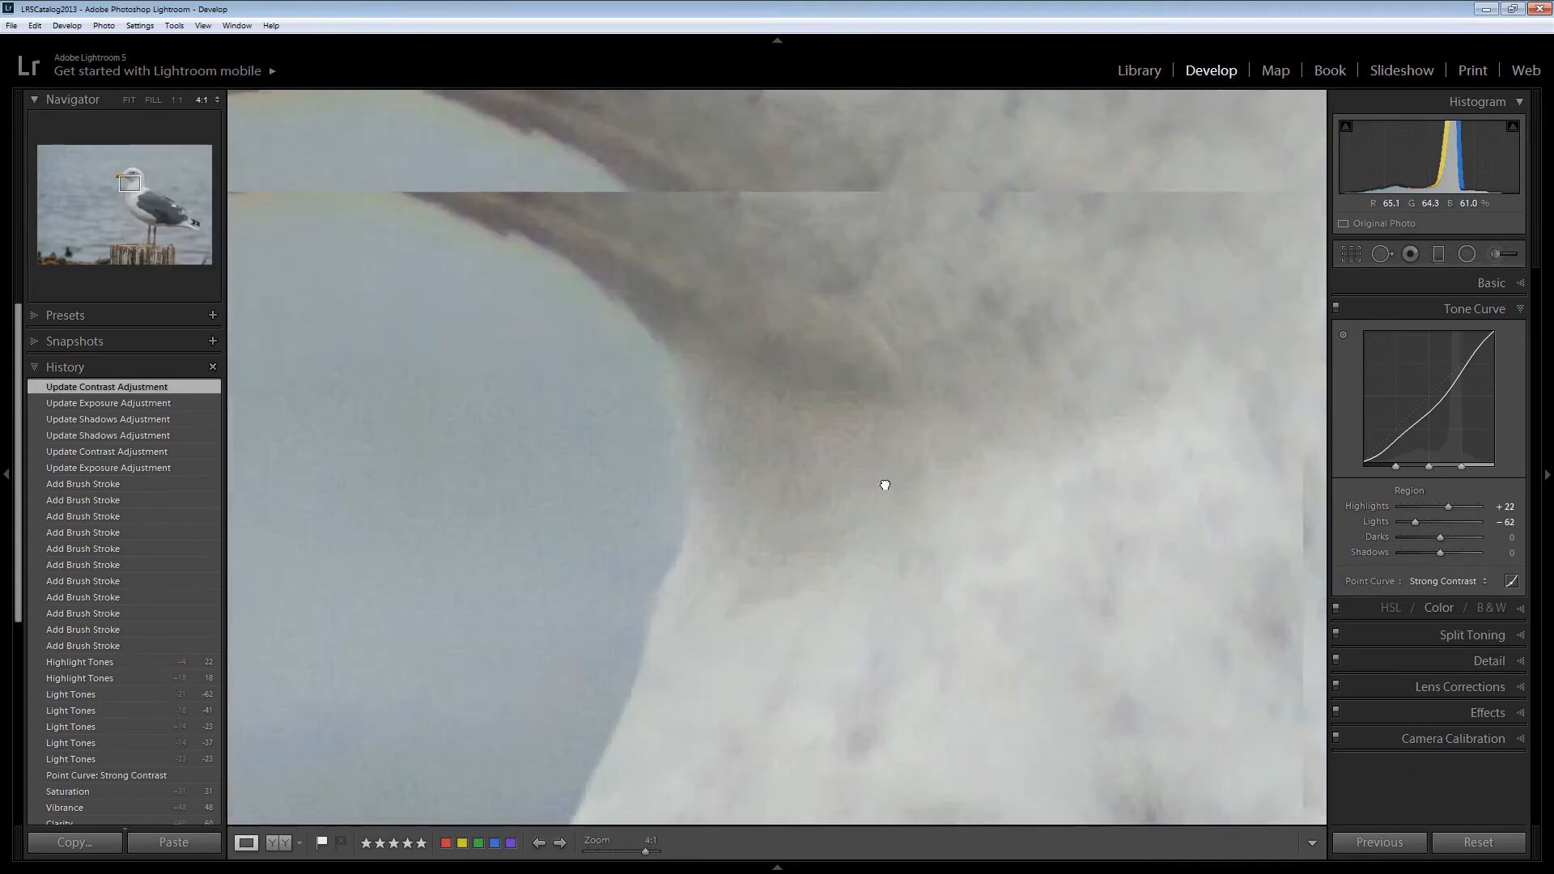
pyautogui.moveTo(885, 485); pyautogui.dragTo(785, 809)
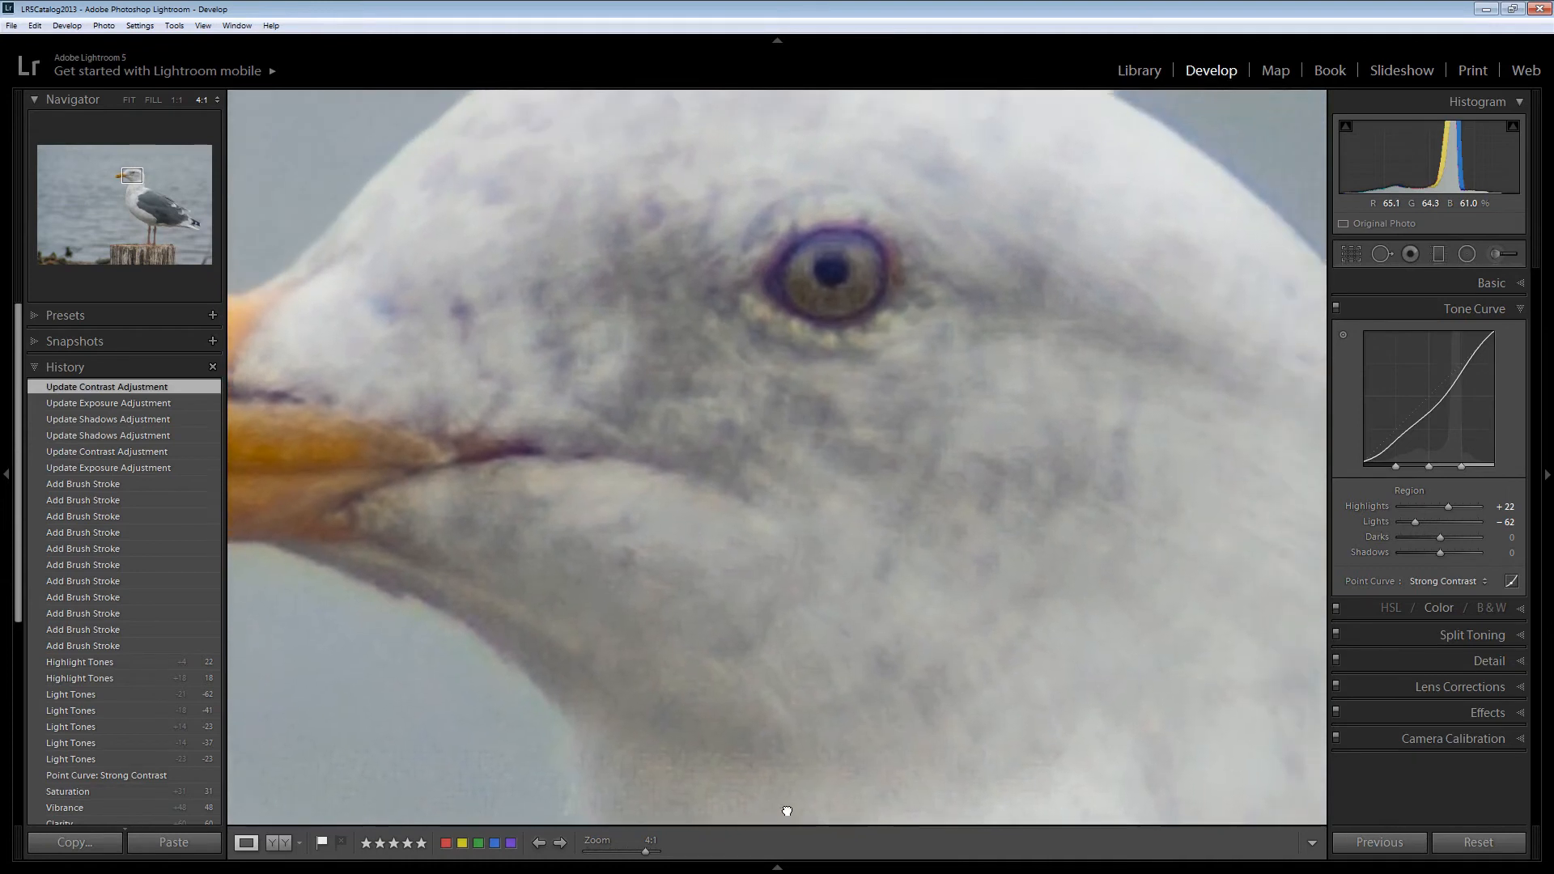
pyautogui.moveTo(980, 323); pyautogui.dragTo(893, 485)
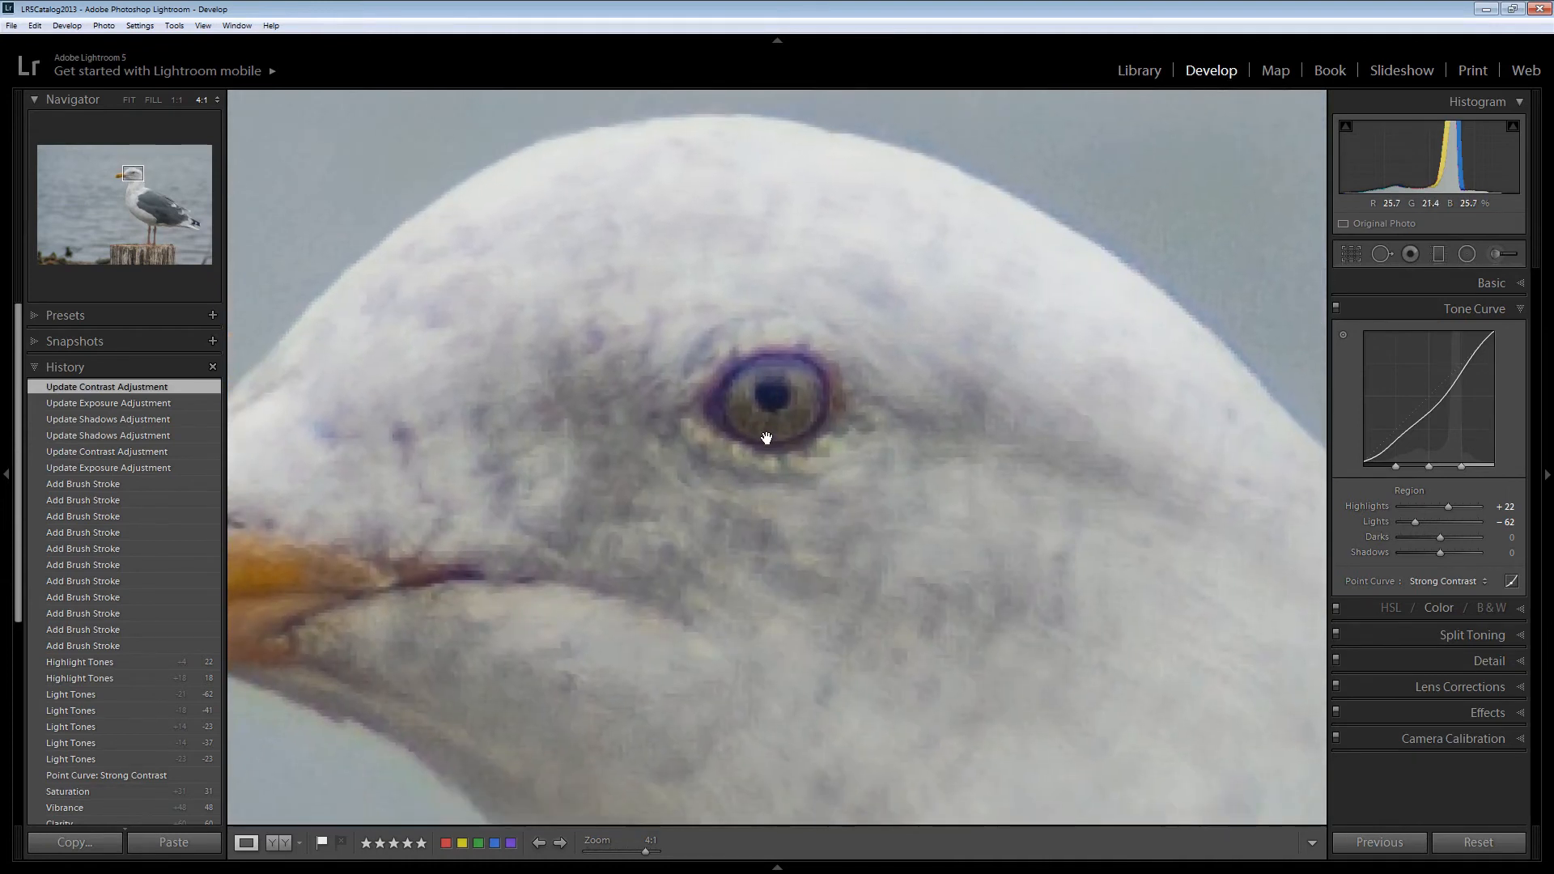
pyautogui.click(1498, 256)
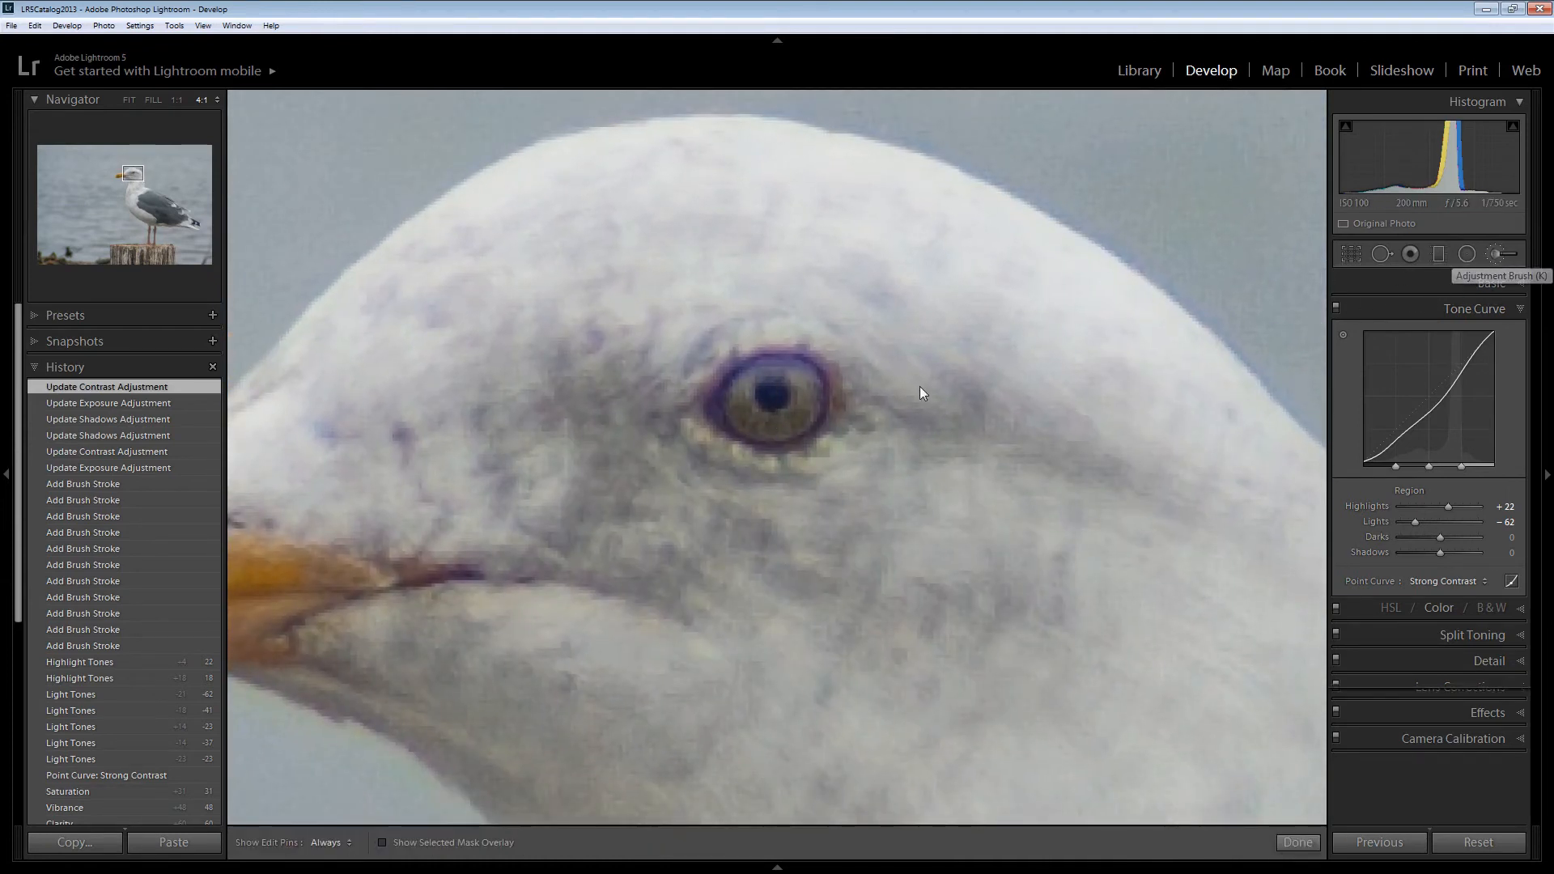
pyautogui.click(733, 403)
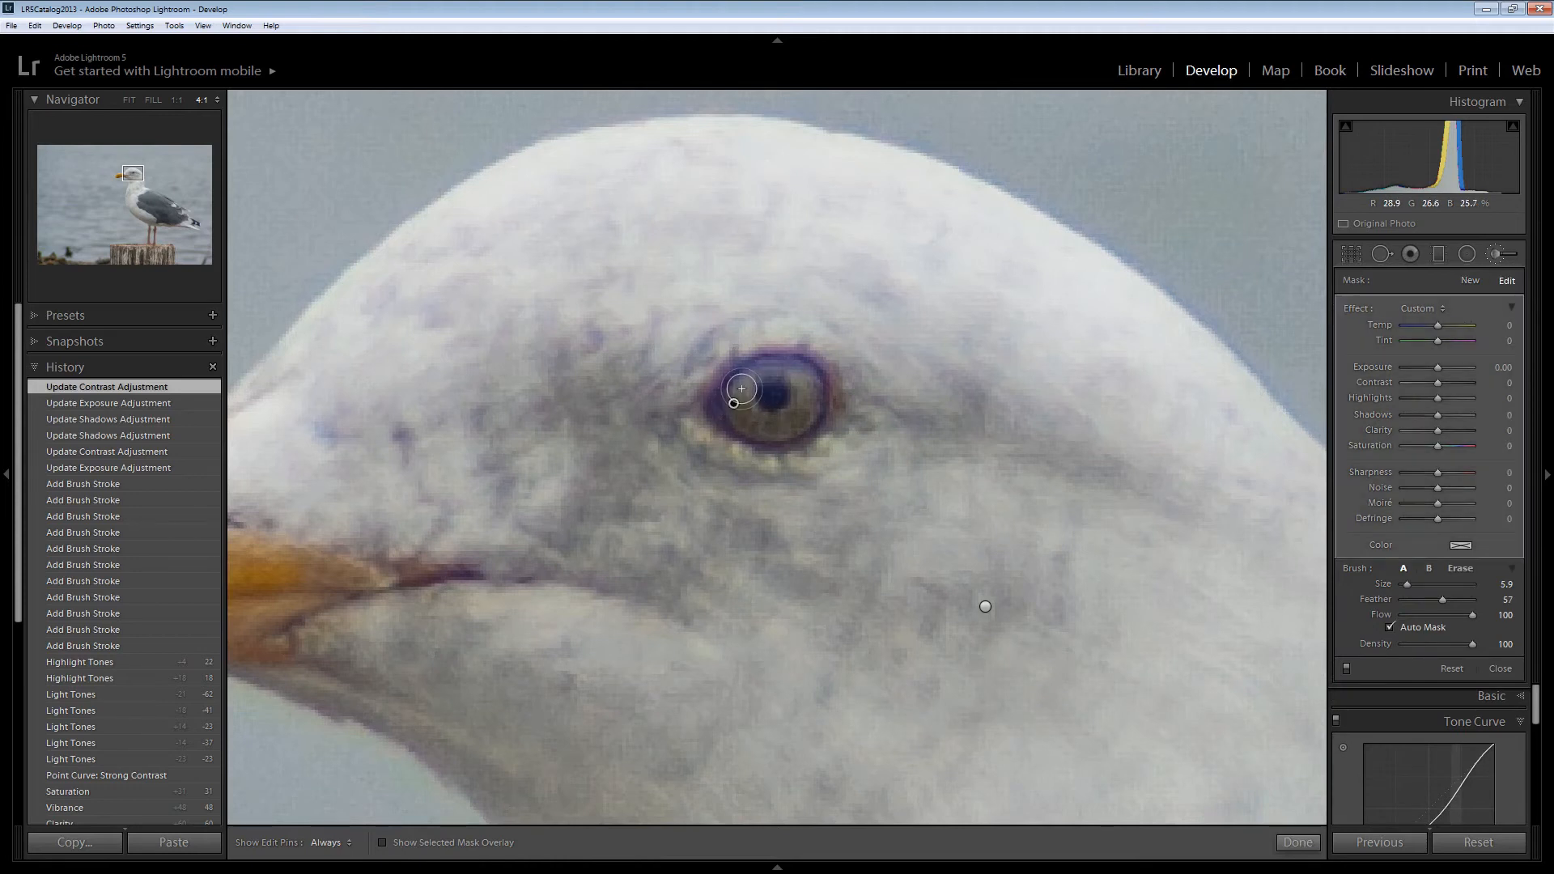
pyautogui.press('h')
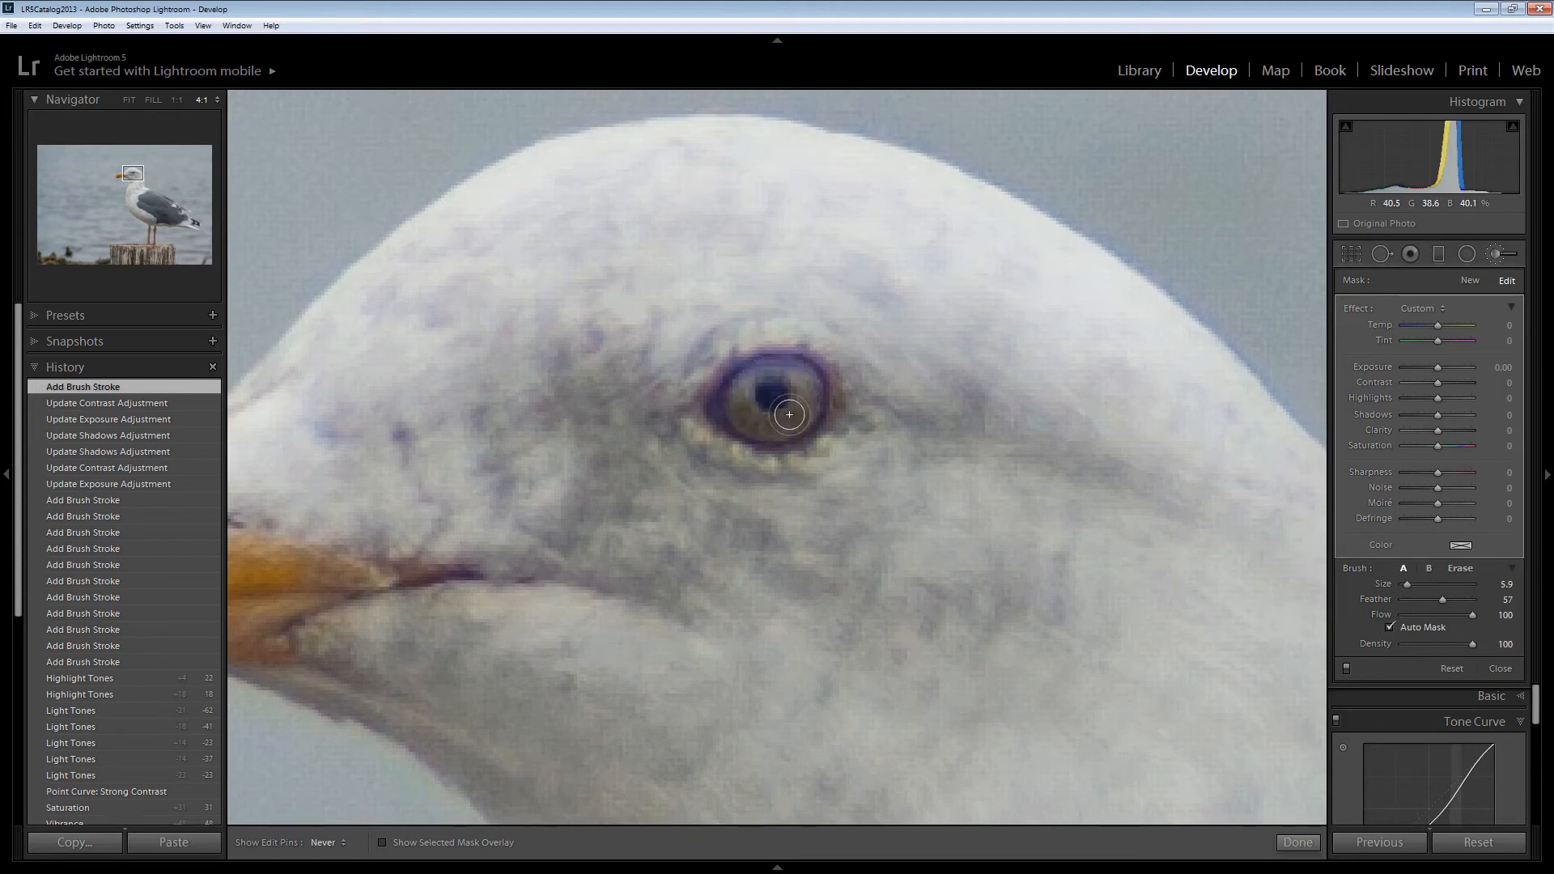
pyautogui.moveTo(735, 375)
pyautogui.mouseDown()
pyautogui.moveTo(780, 366)
pyautogui.moveTo(743, 382)
pyautogui.moveTo(756, 416)
pyautogui.moveTo(810, 404)
pyautogui.mouseUp()
pyautogui.press('h')
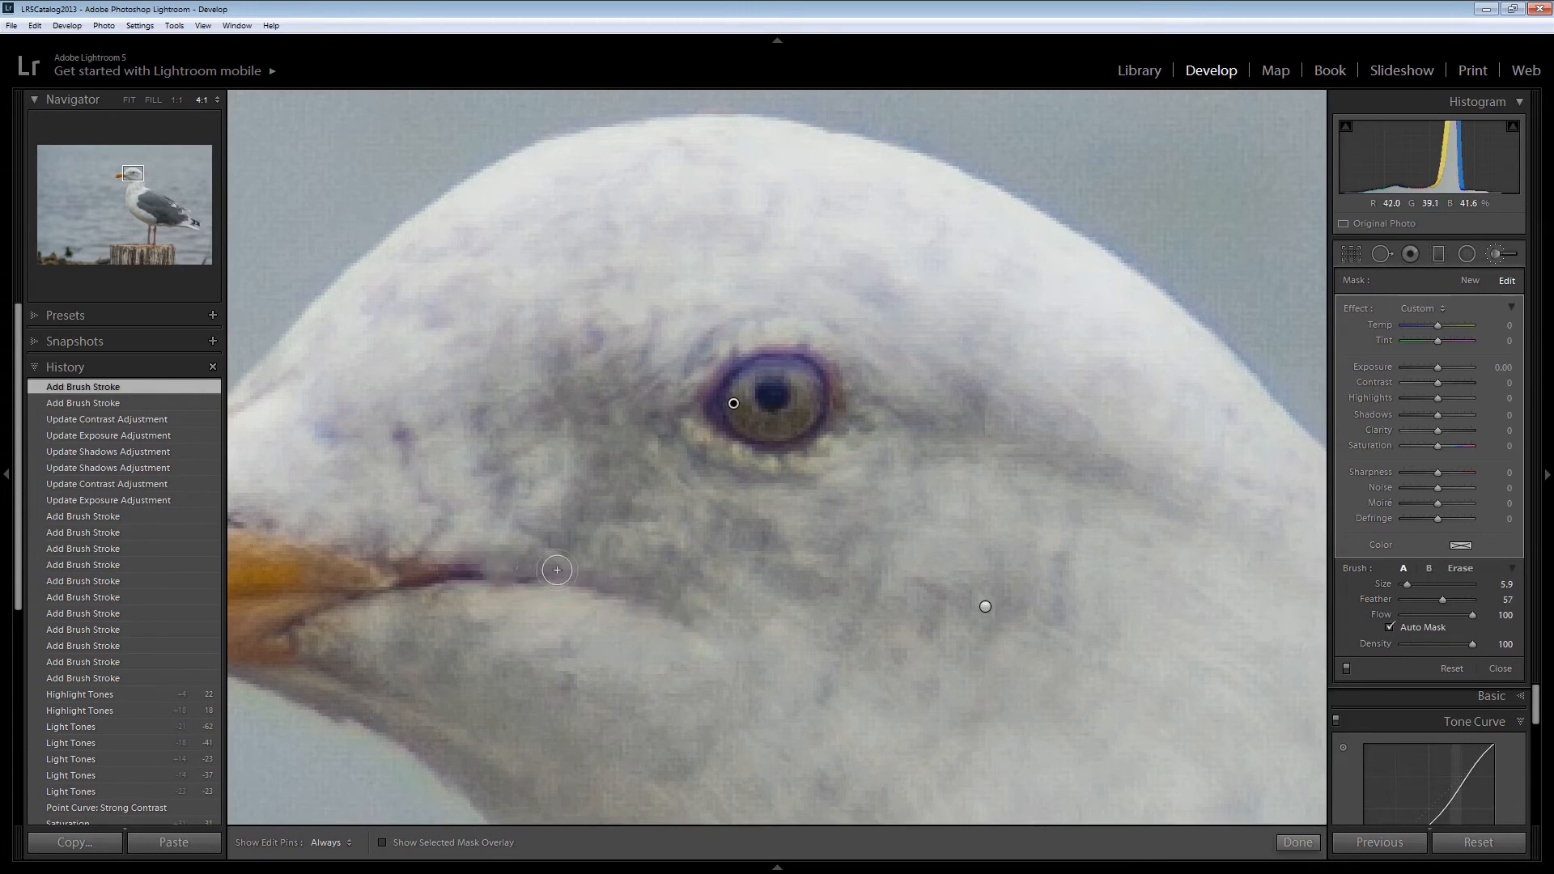
# Set the edit pins to Never show, and set the eye mask's exposure to 0.19, clarity to 26 and saturation to 43.
pyautogui.press('z')
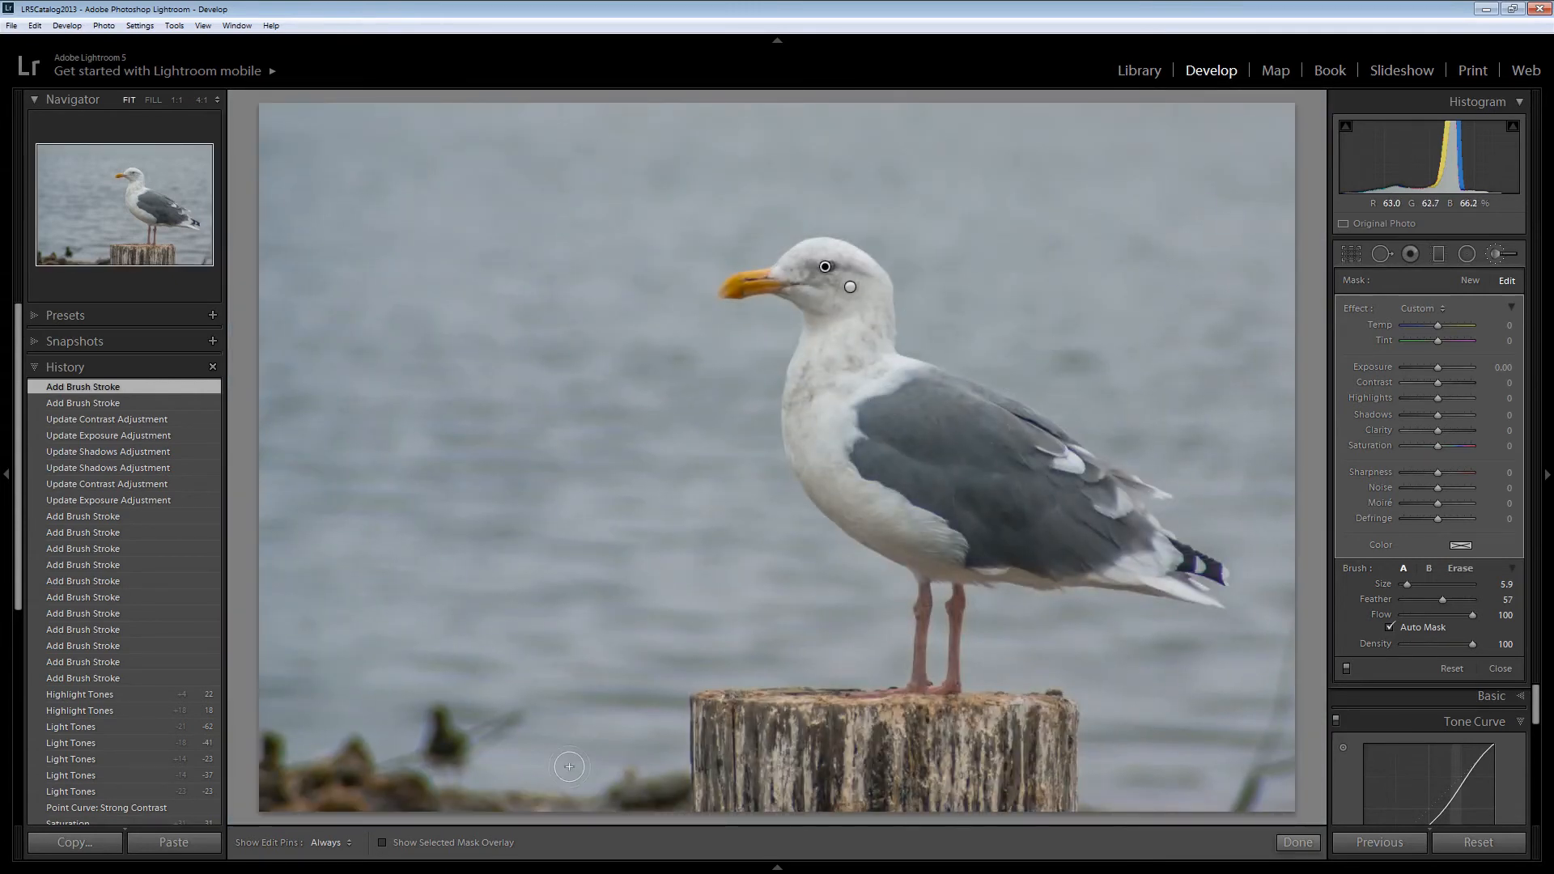
pyautogui.click(328, 849)
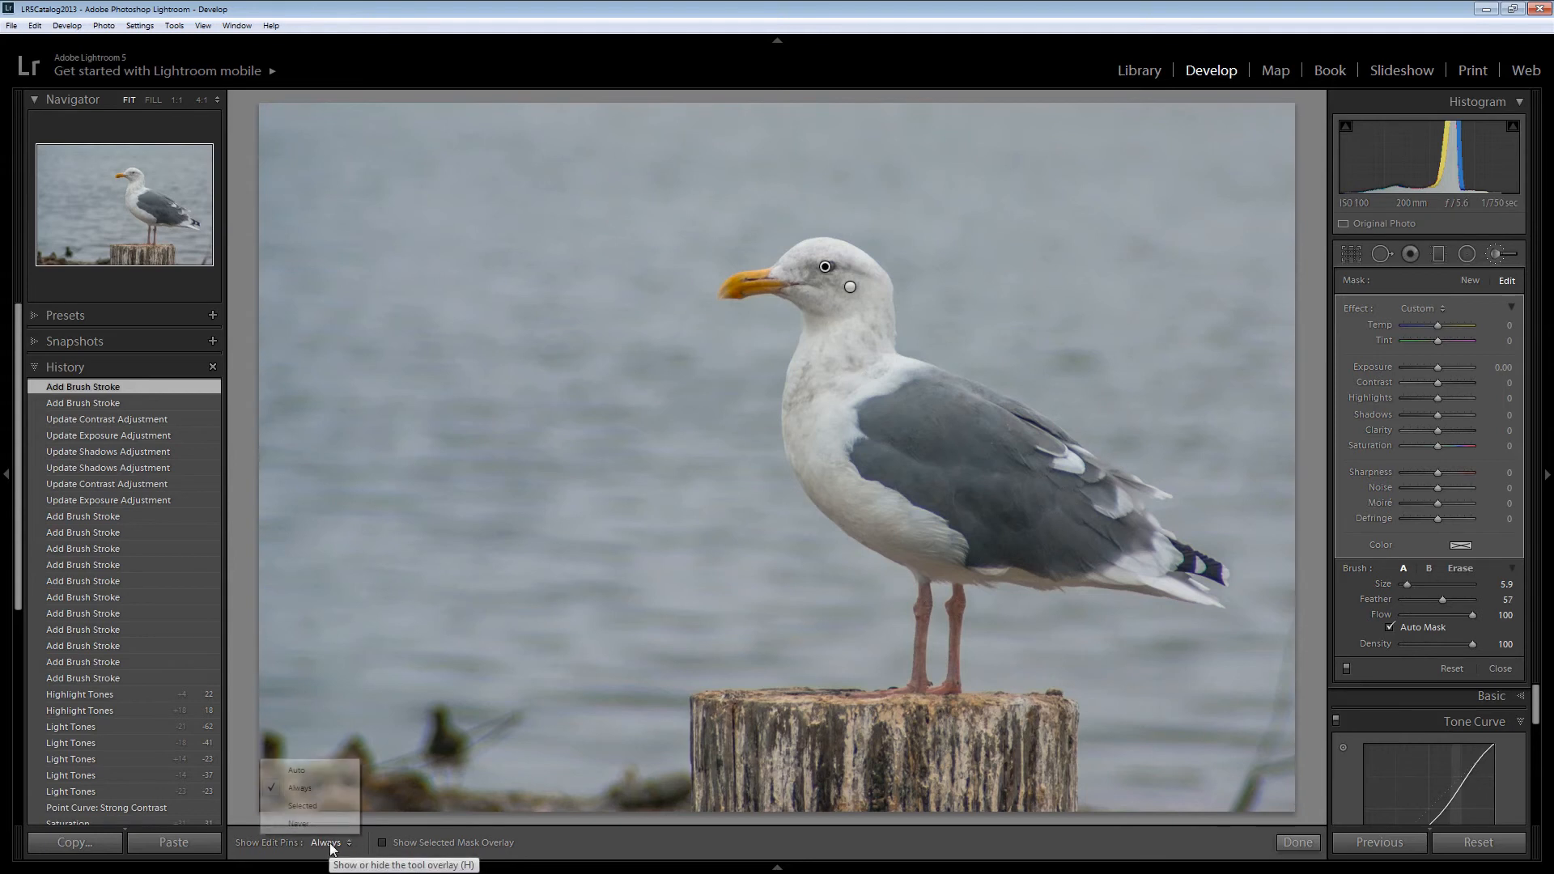
pyautogui.click(329, 849)
pyautogui.click(313, 840)
pyautogui.click(302, 826)
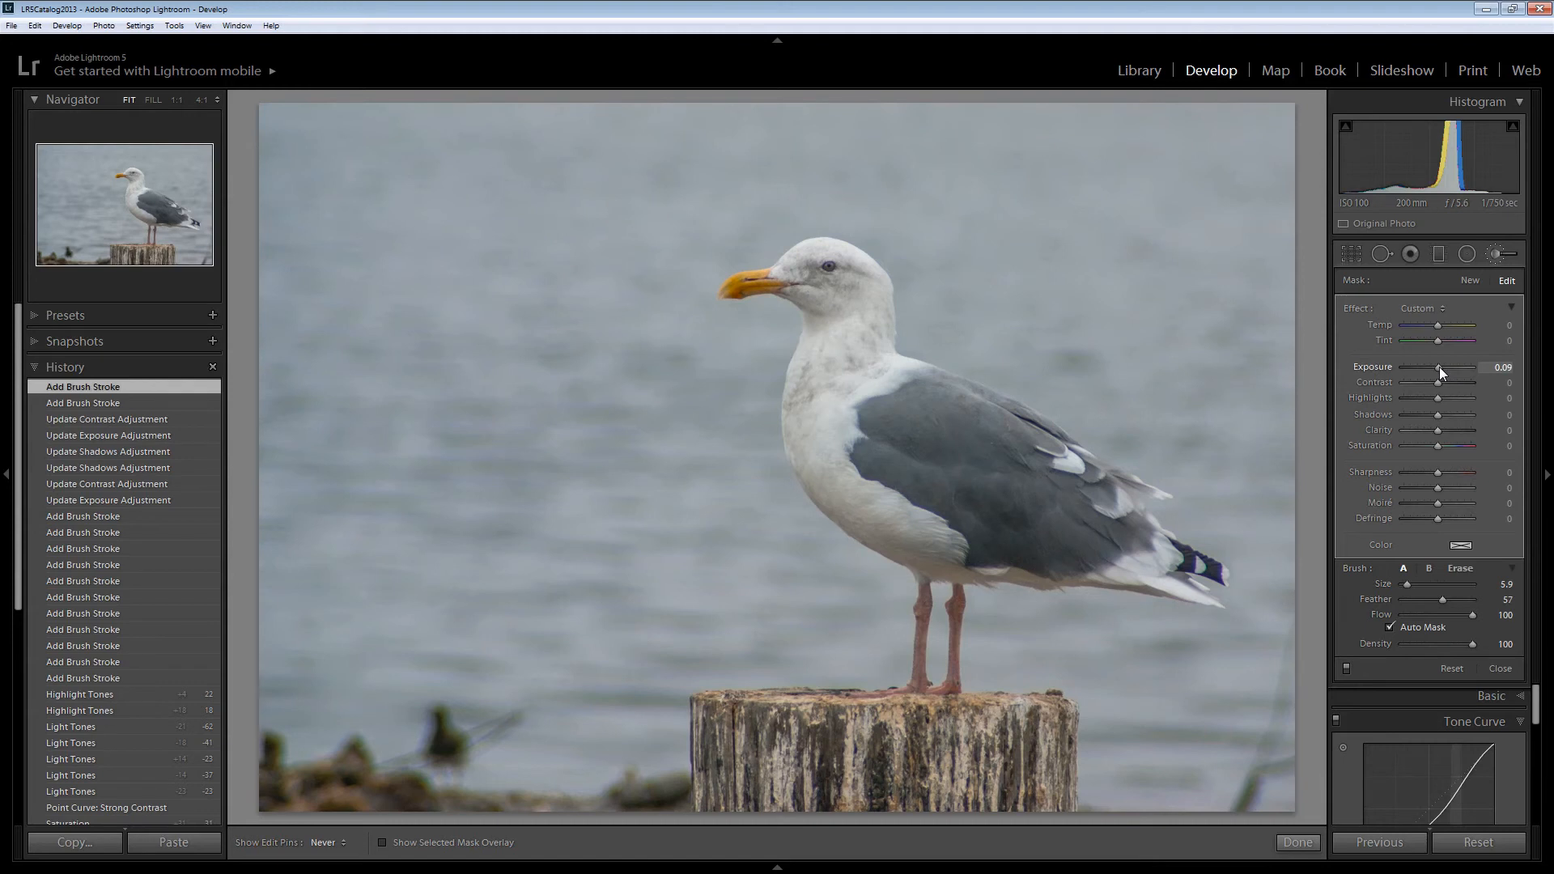
pyautogui.moveTo(1440, 366); pyautogui.dragTo(1440, 367)
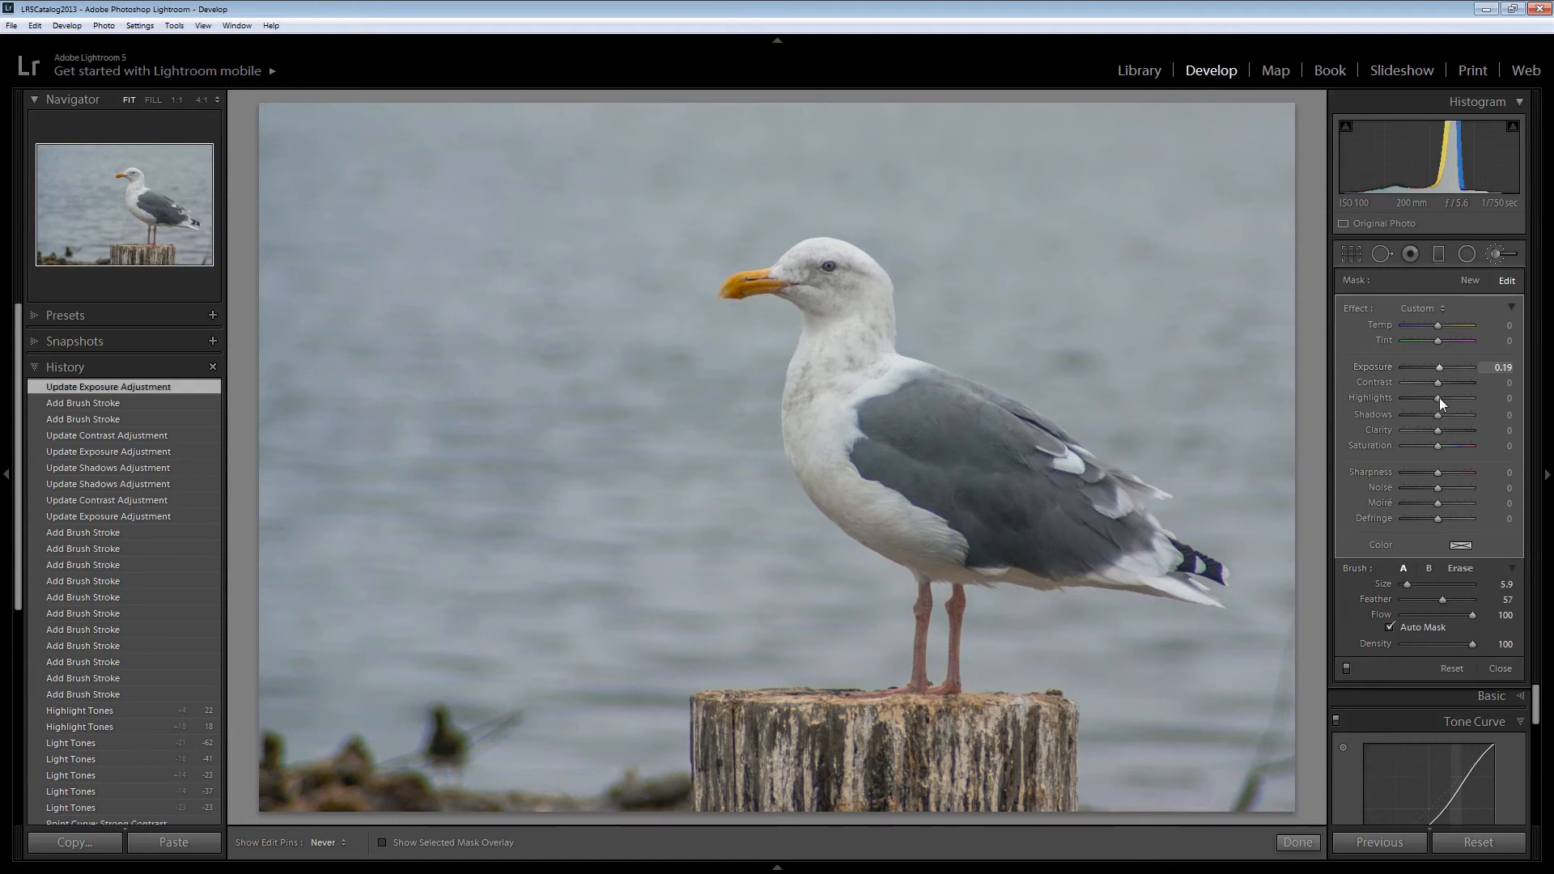
pyautogui.moveTo(1435, 430); pyautogui.dragTo(1445, 430)
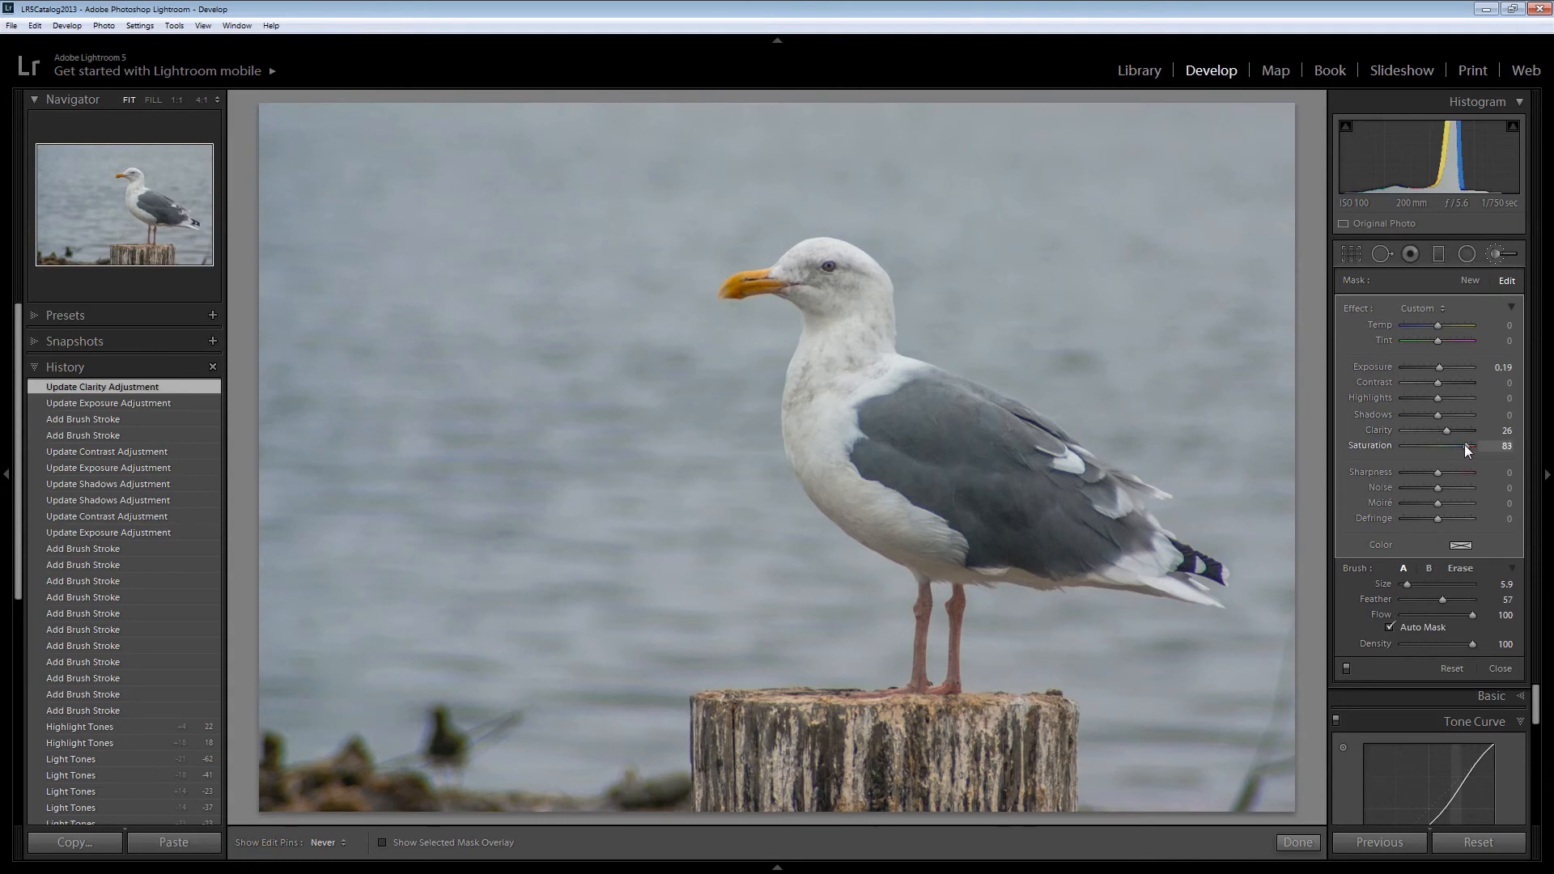
pyautogui.moveTo(1451, 445); pyautogui.dragTo(1451, 445)
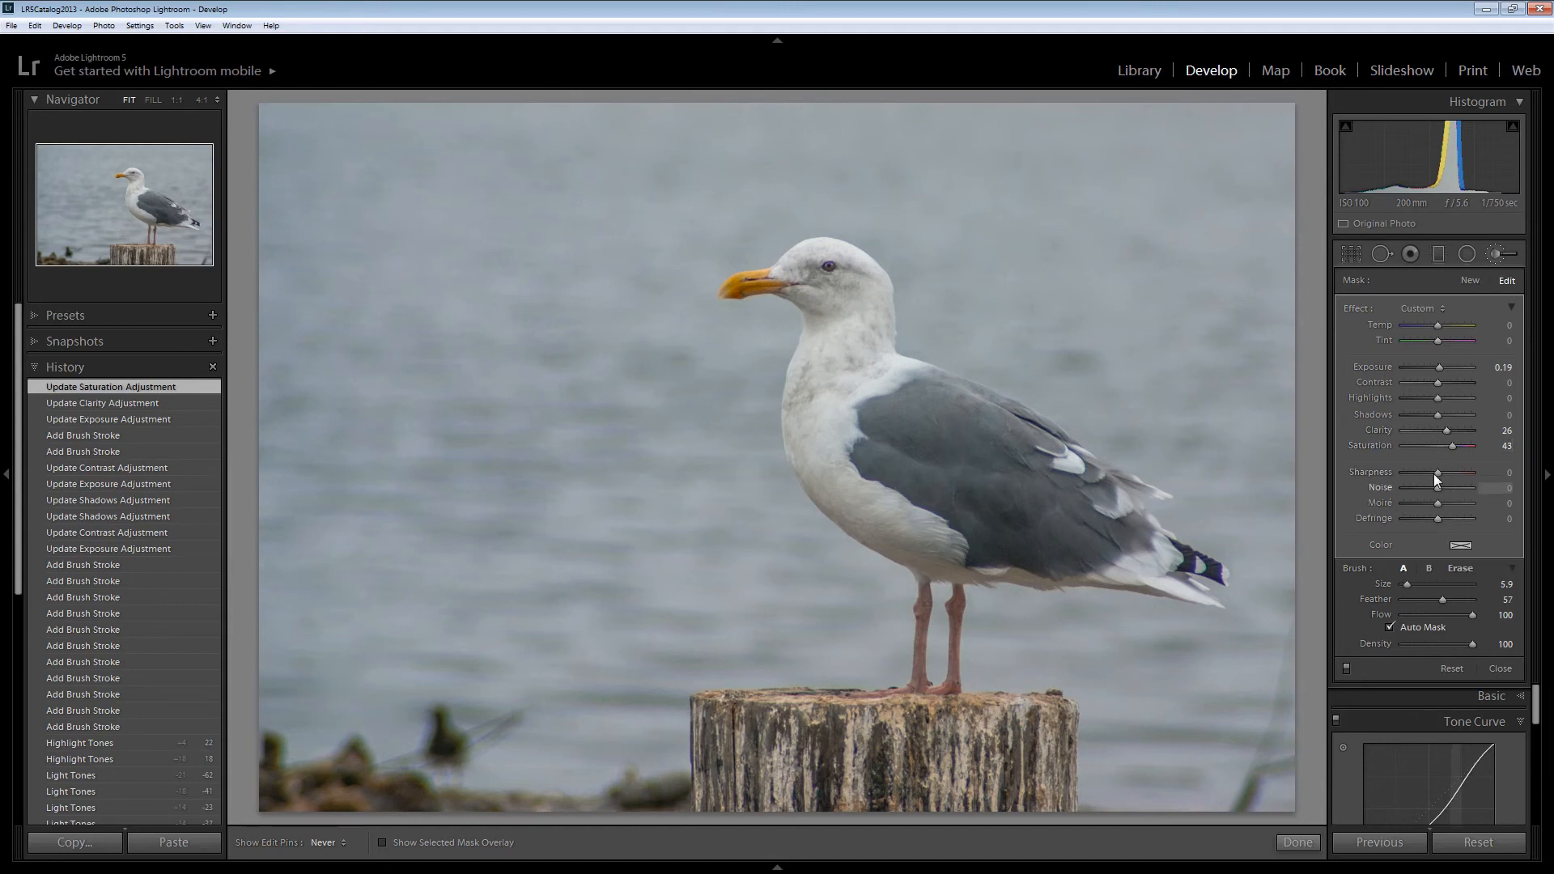
# Set the edit pins to show automatically and finish the adjustment brush edit.
pyautogui.click(324, 843)
pyautogui.click(304, 769)
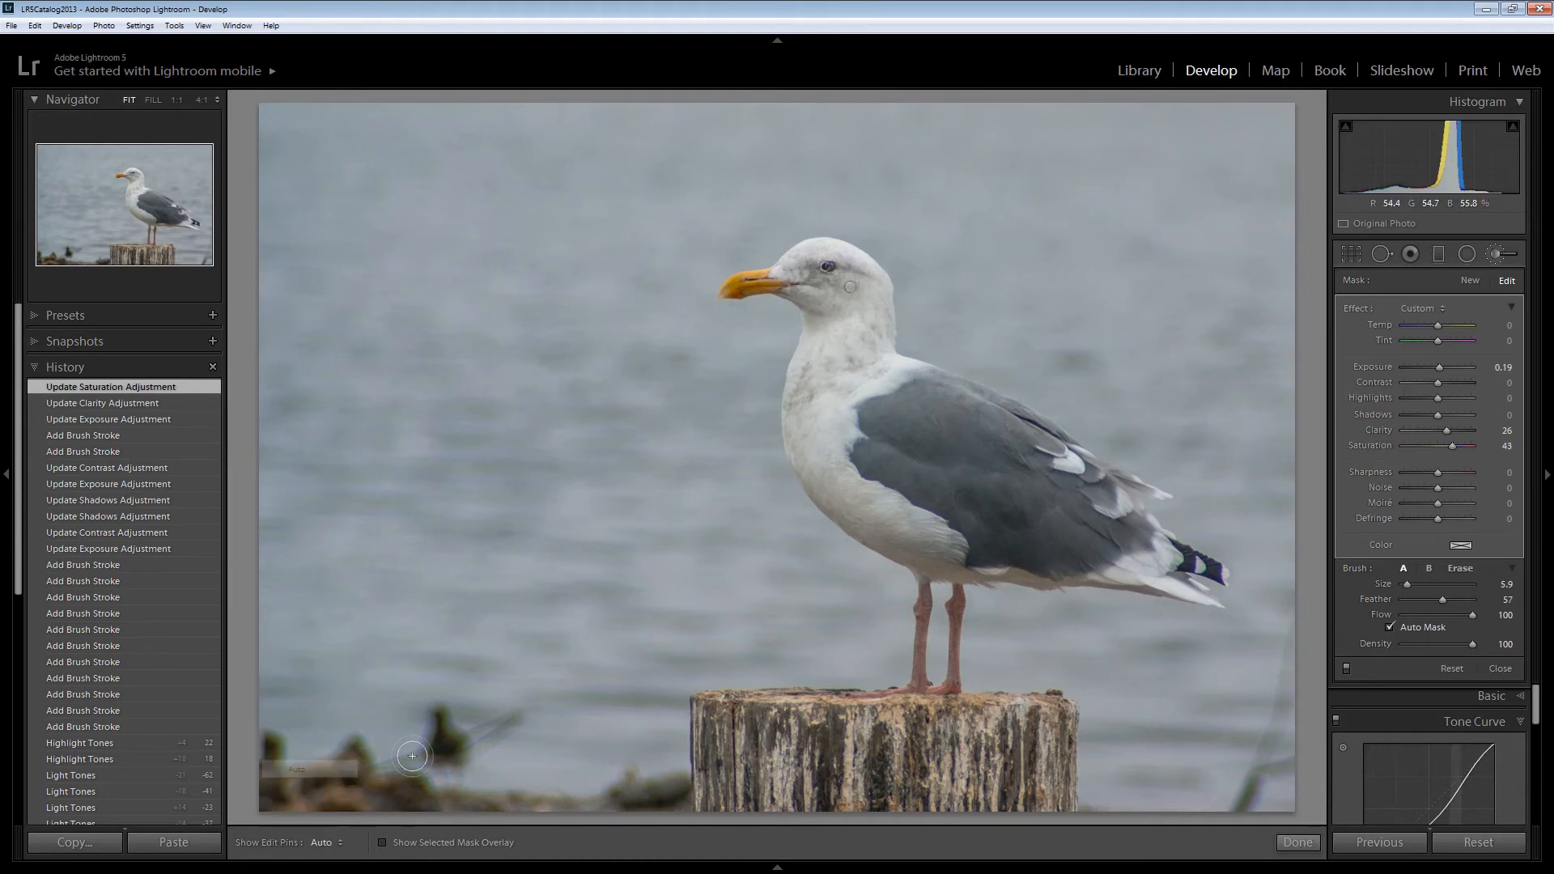
pyautogui.click(1296, 843)
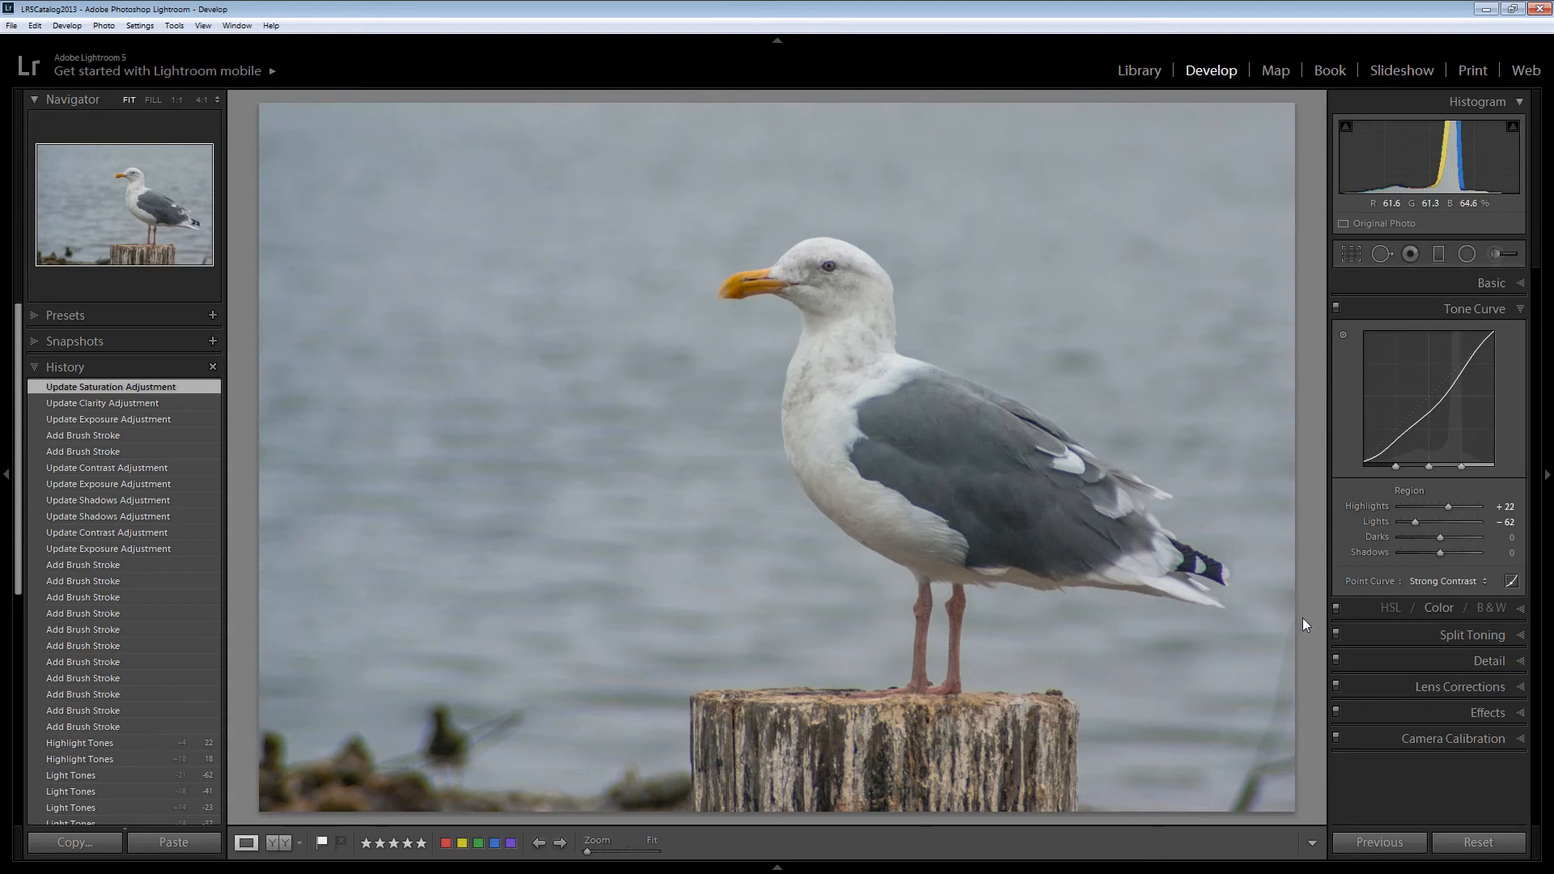
# Open the per-color adjustments and isolate the orange channel's settings.
pyautogui.click(1440, 607)
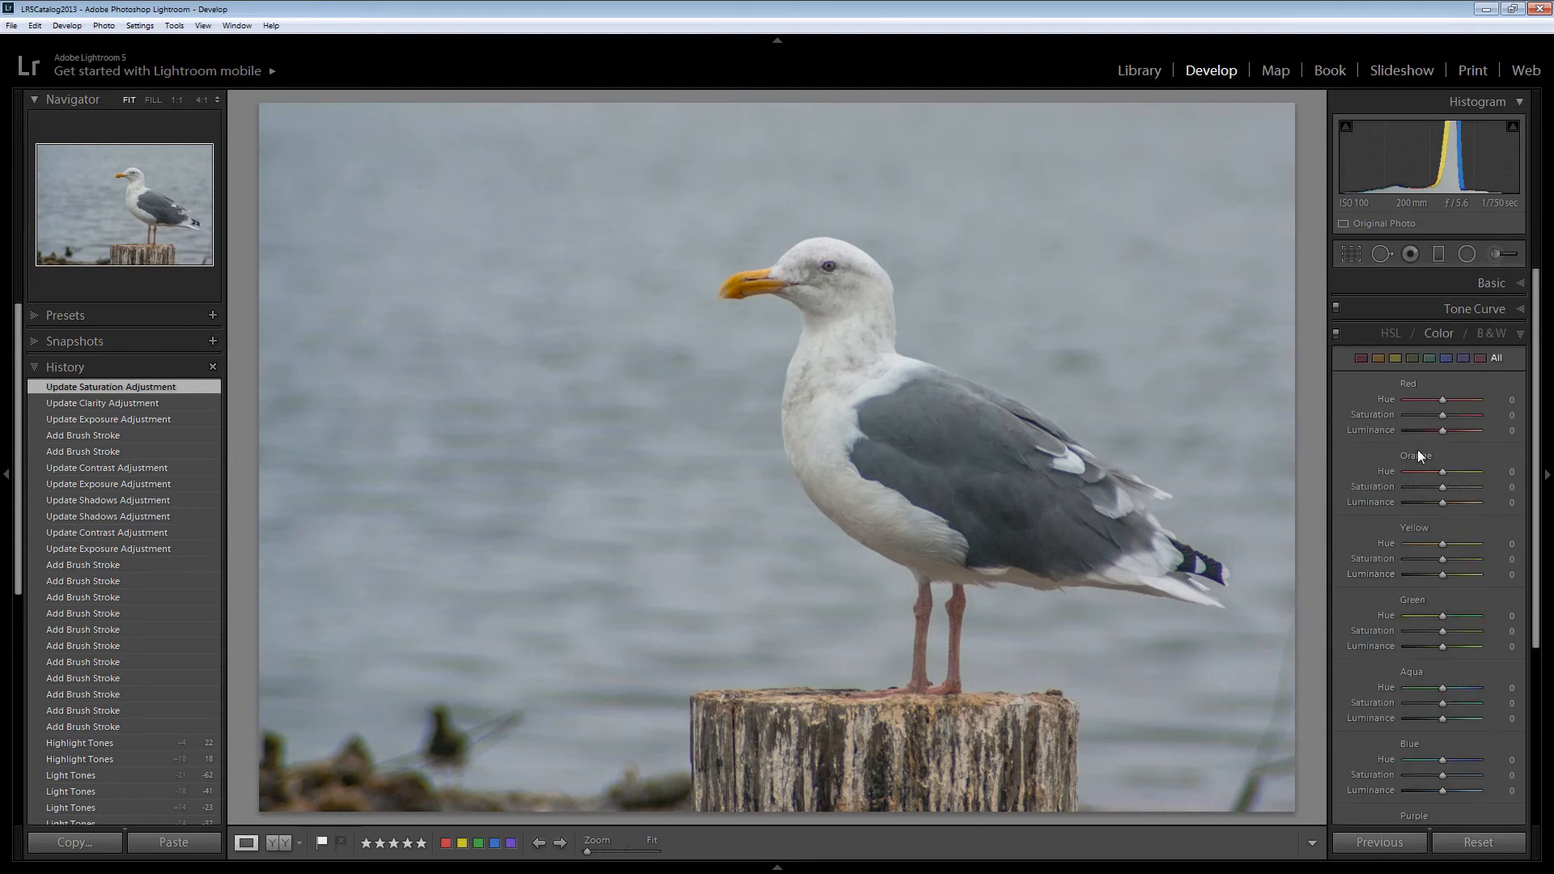
pyautogui.click(1379, 358)
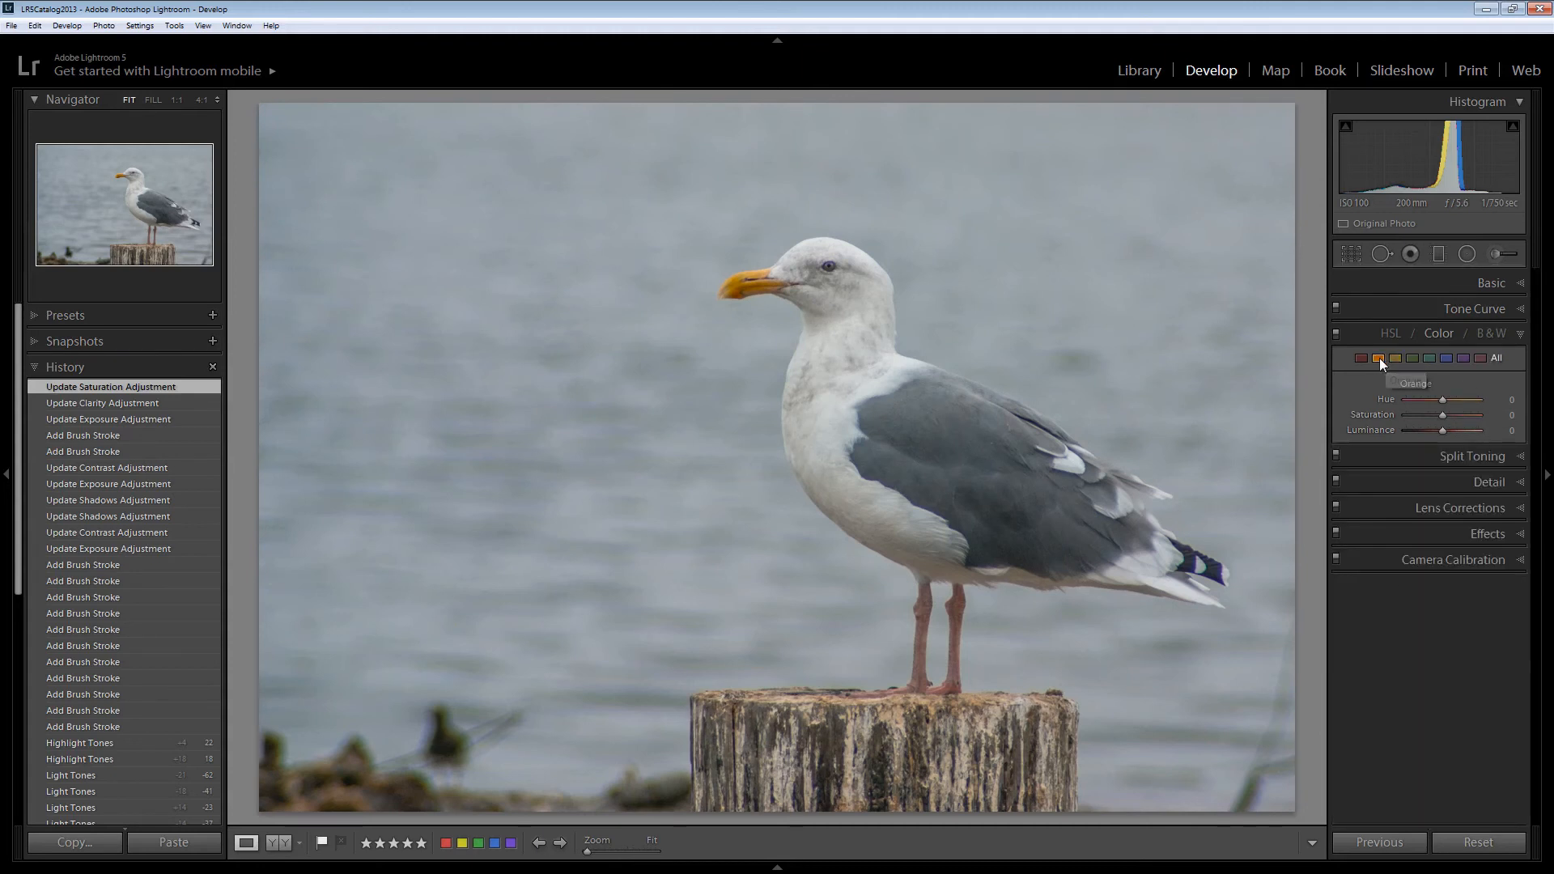
pyautogui.click(1385, 361)
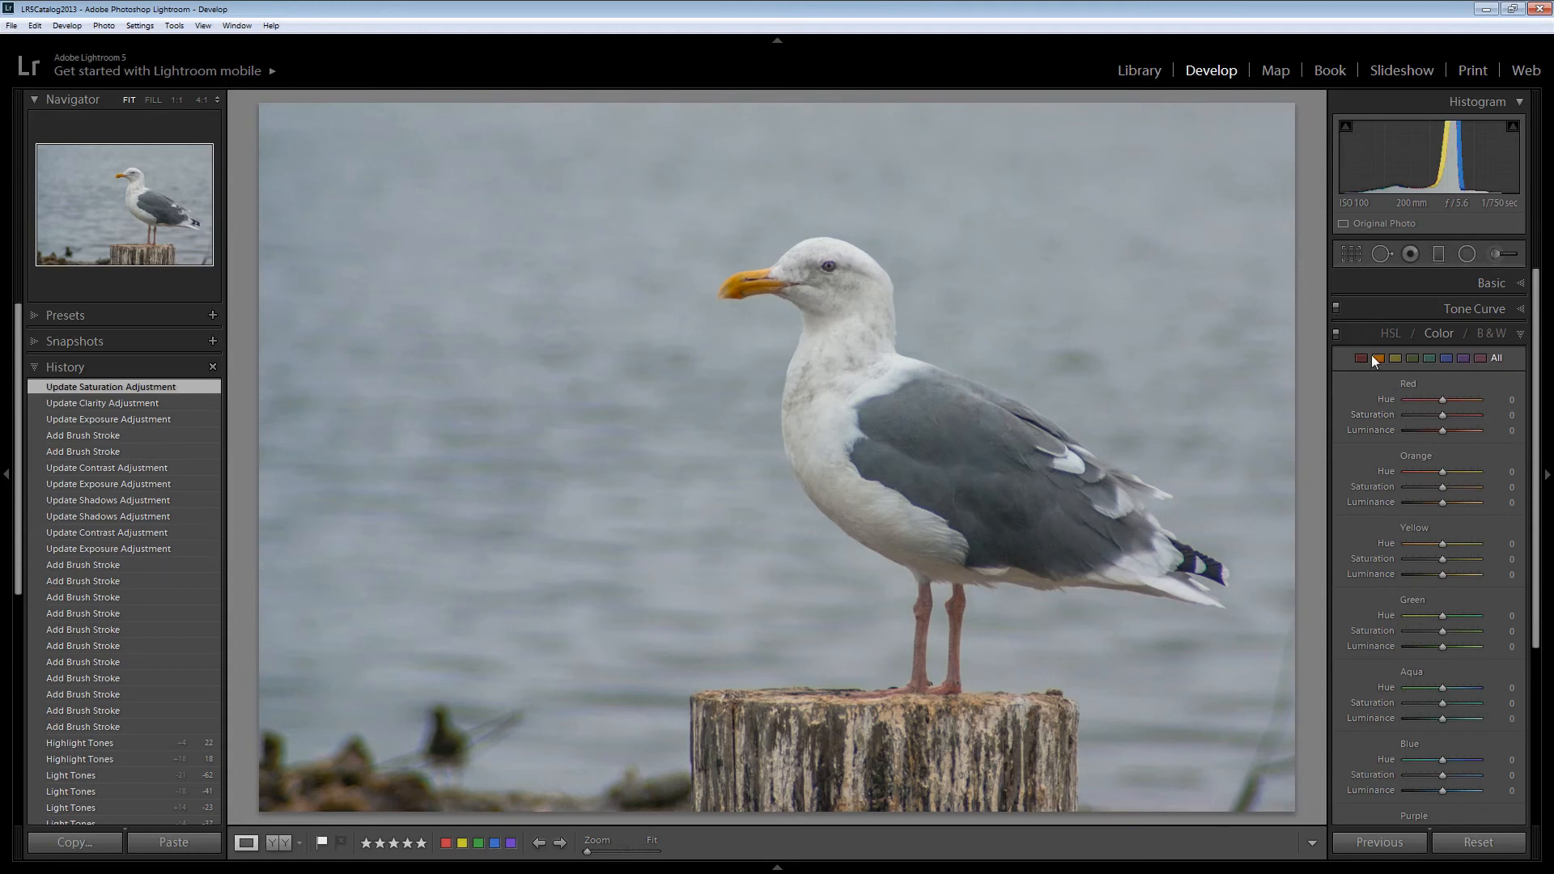
pyautogui.click(1380, 359)
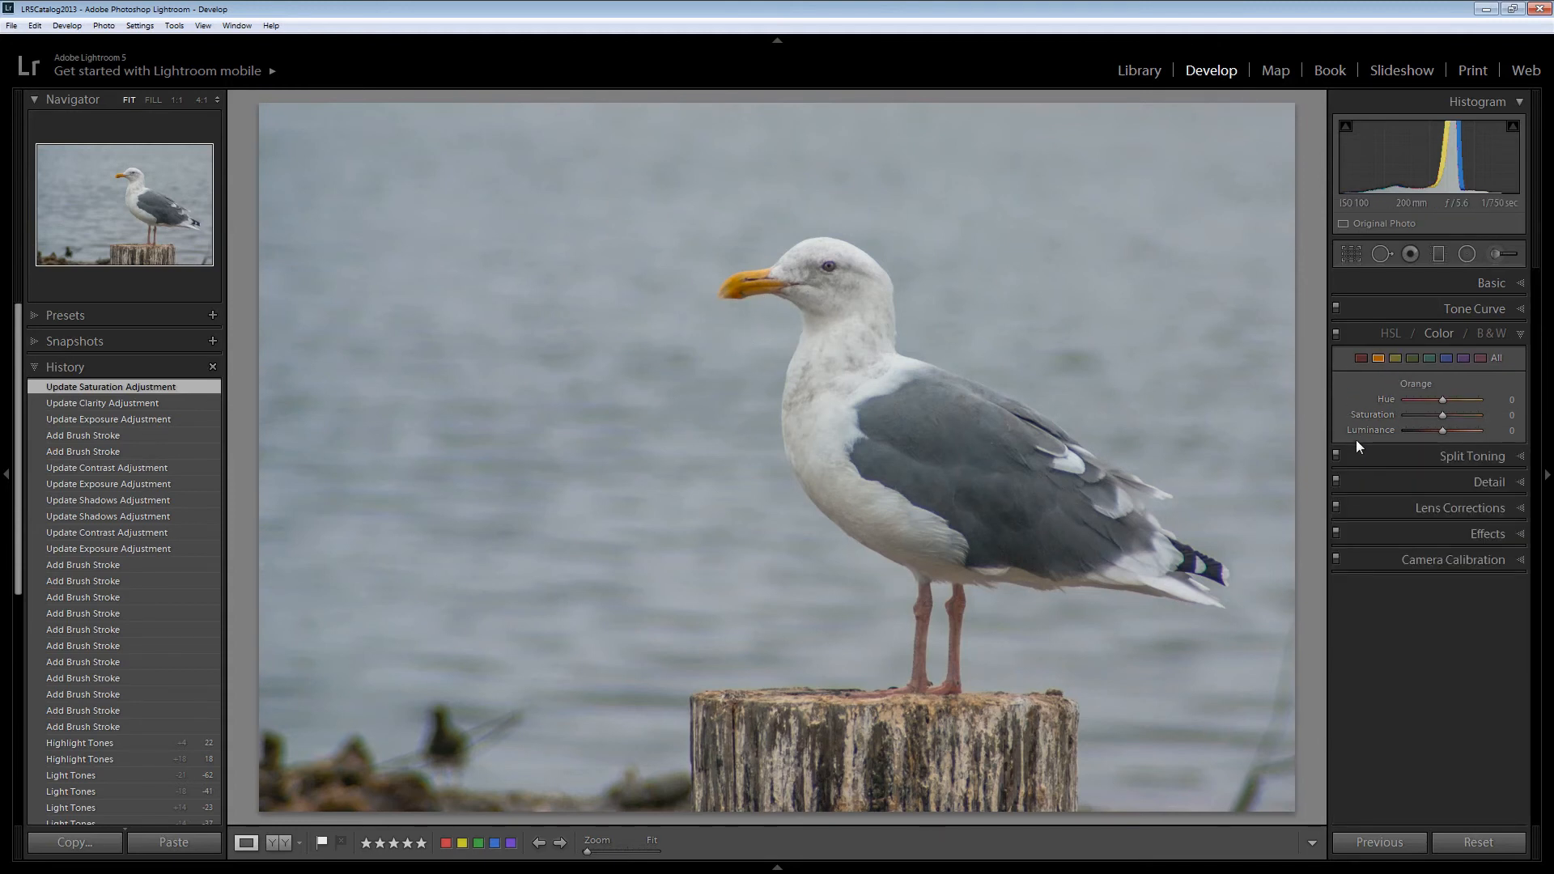
# Try orange hue shifts of -100 and -9, and reset the orange hue to 0.
pyautogui.moveTo(1444, 401); pyautogui.dragTo(1409, 402)
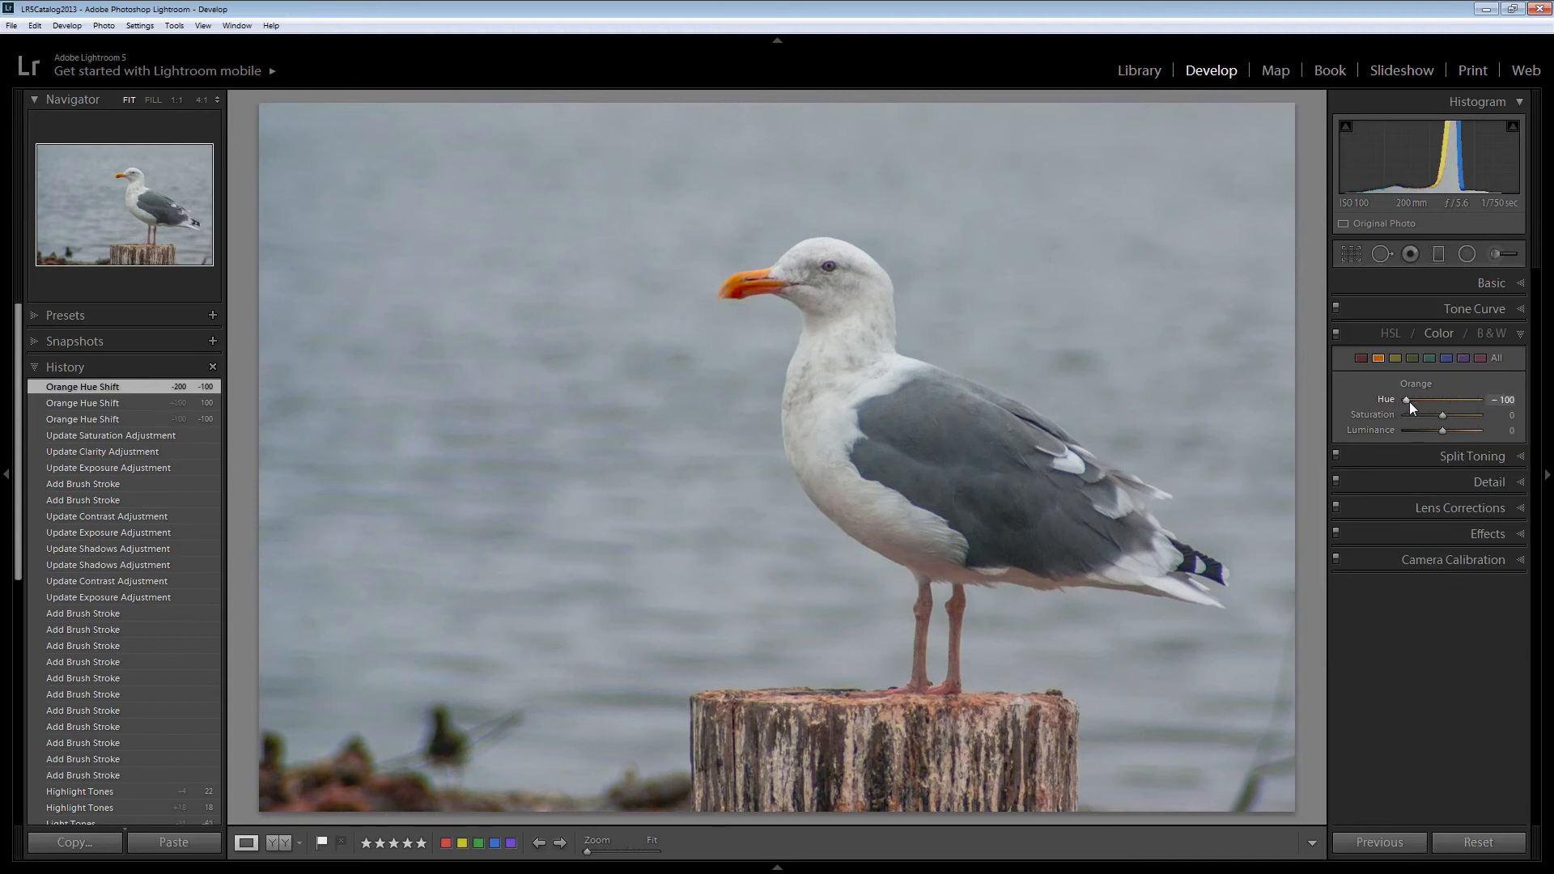
pyautogui.doubleClick(1411, 402)
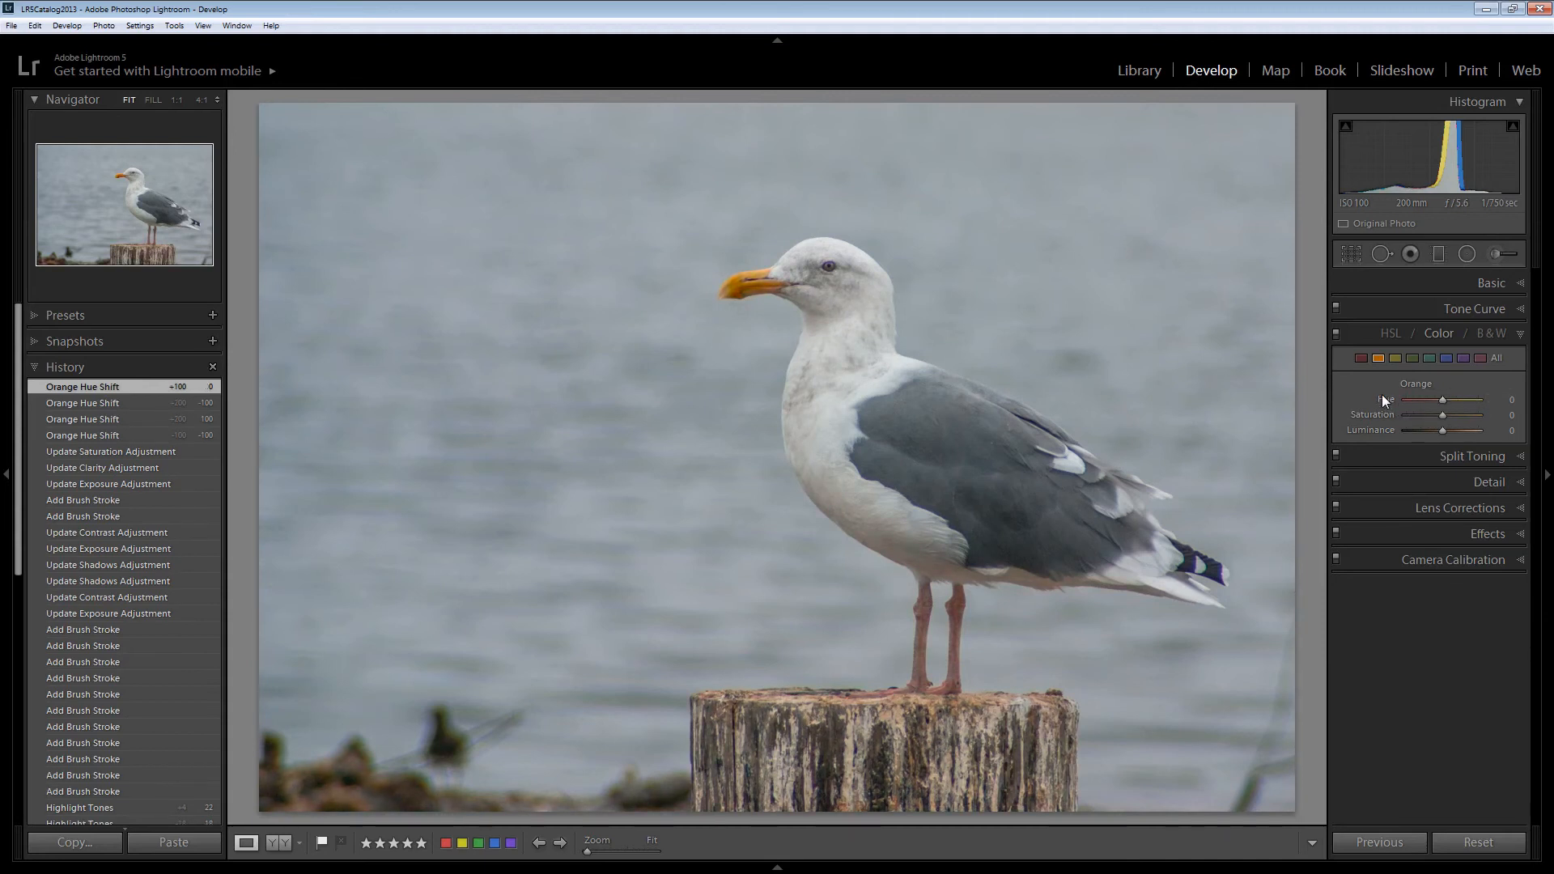
pyautogui.moveTo(1441, 396)
pyautogui.mouseDown()
pyautogui.moveTo(1401, 402)
pyautogui.moveTo(1485, 401)
pyautogui.moveTo(1439, 406)
pyautogui.mouseUp()
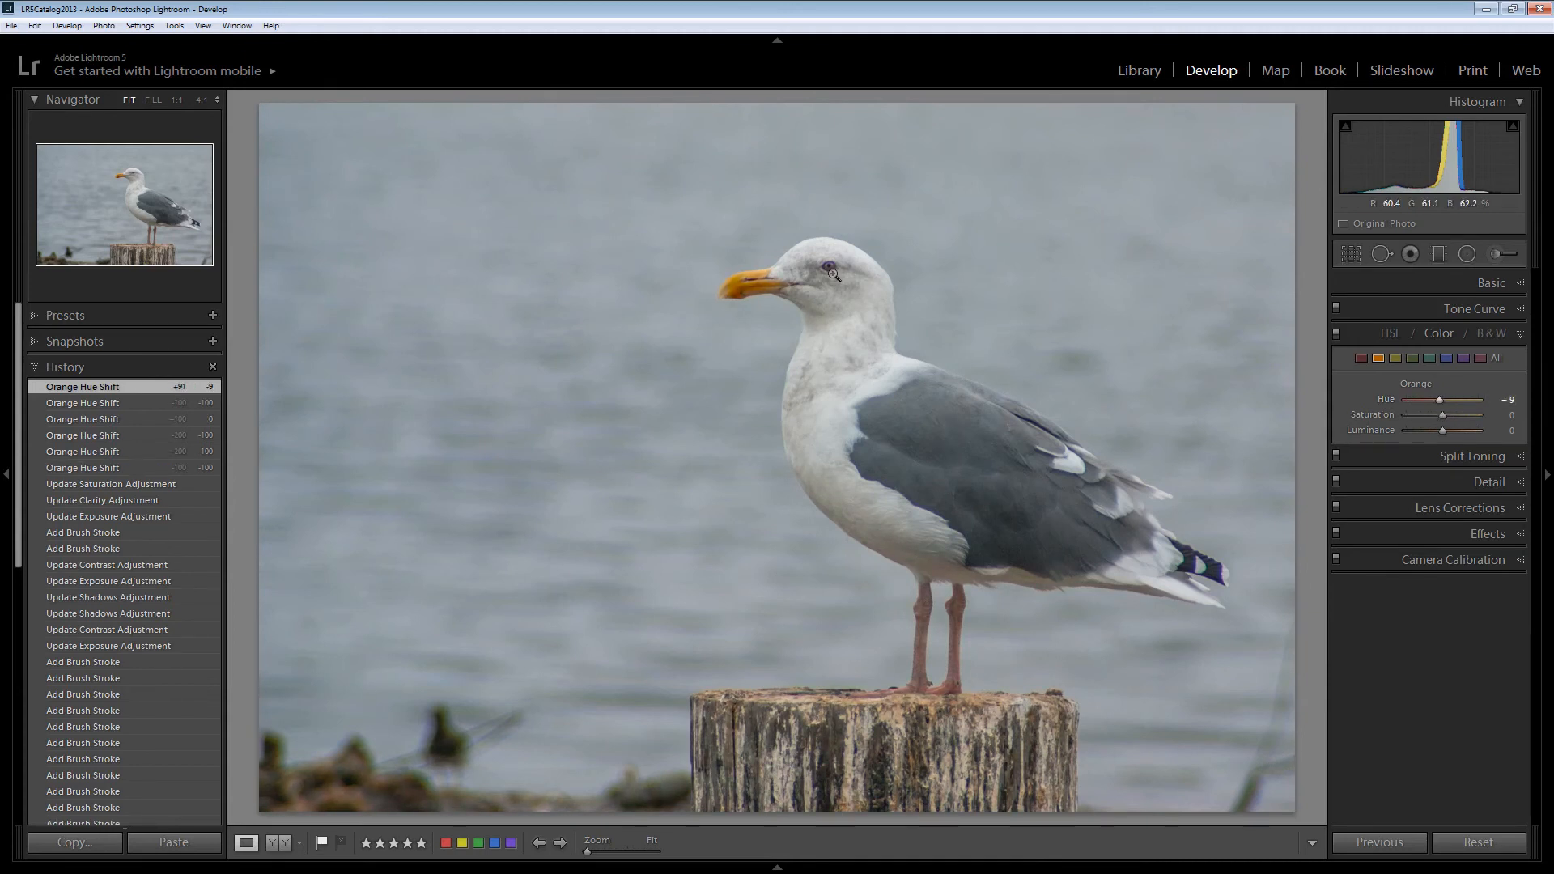
pyautogui.click(1391, 400)
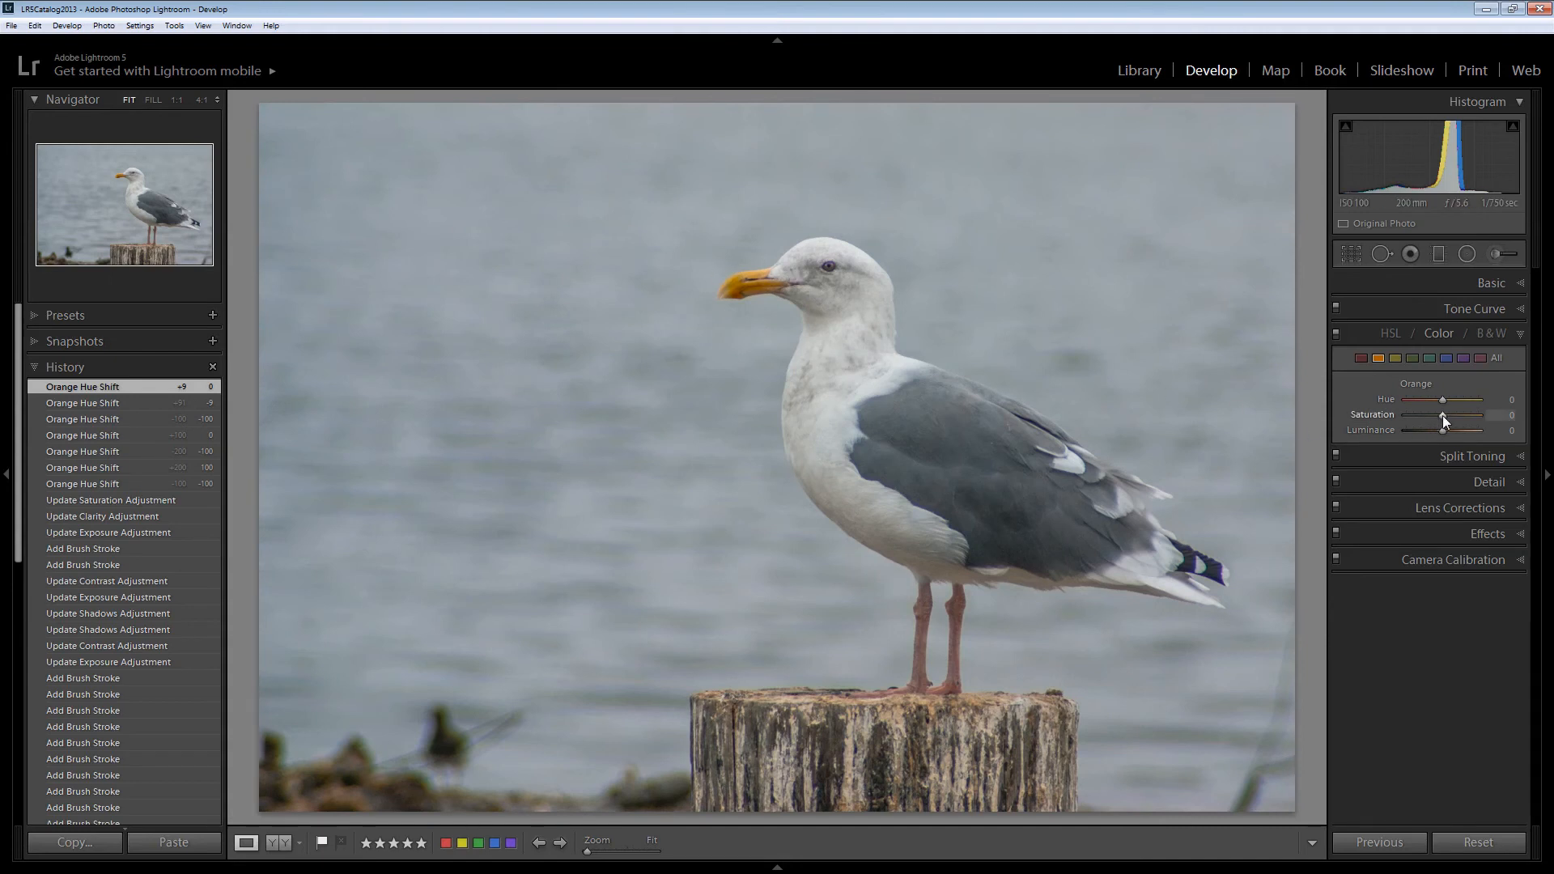
# Set the orange saturation to +42 and the orange luminance to -11.
pyautogui.moveTo(1443, 415); pyautogui.dragTo(1449, 416)
pyautogui.moveTo(1458, 416); pyautogui.dragTo(1459, 417)
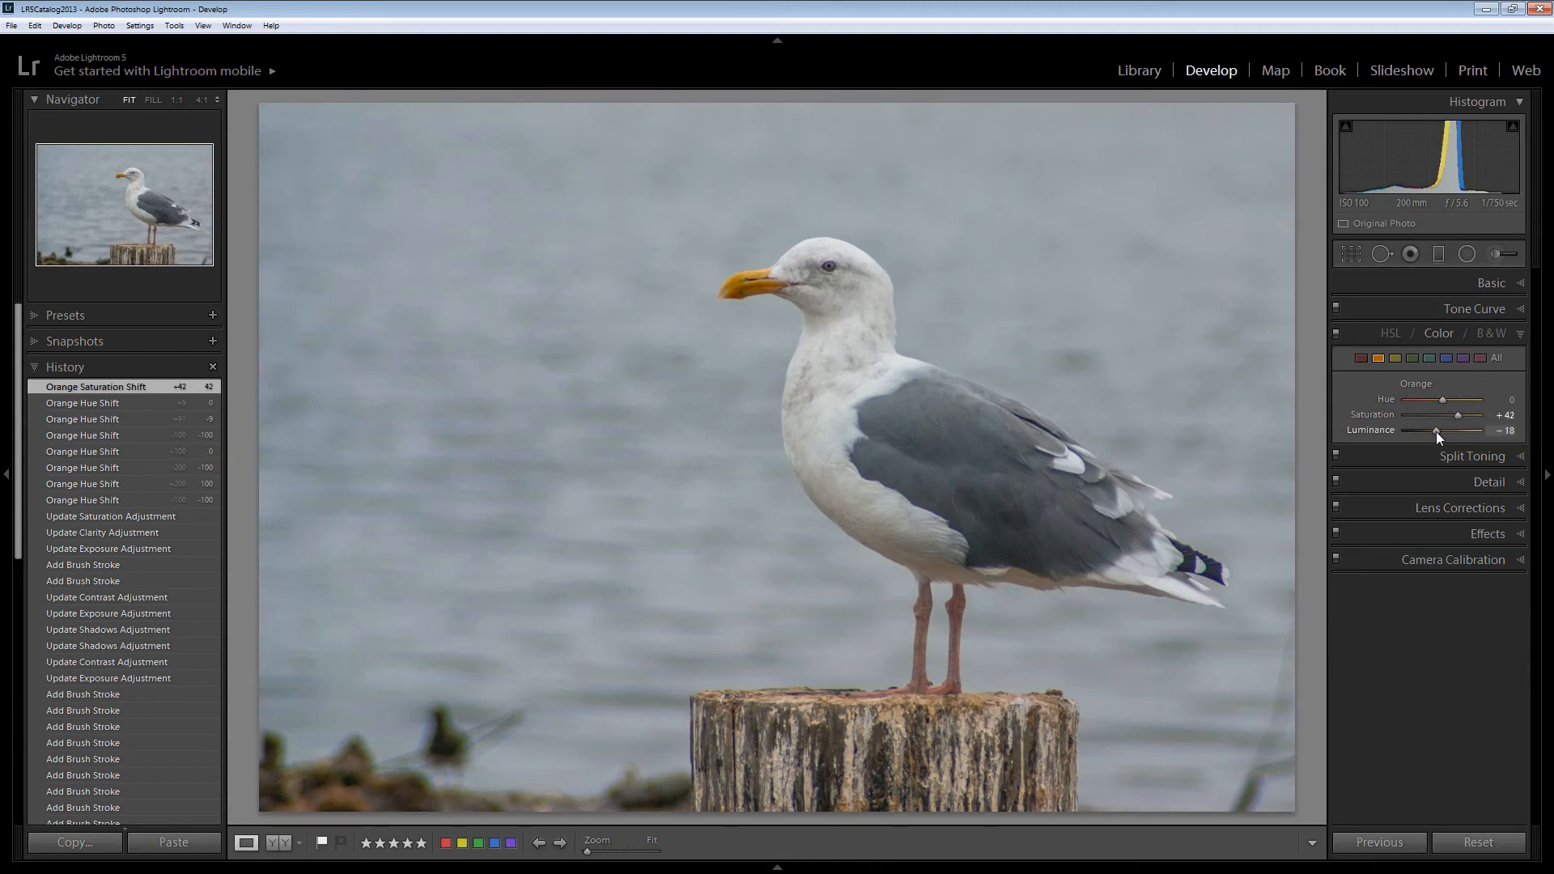
pyautogui.moveTo(1439, 431); pyautogui.dragTo(1439, 431)
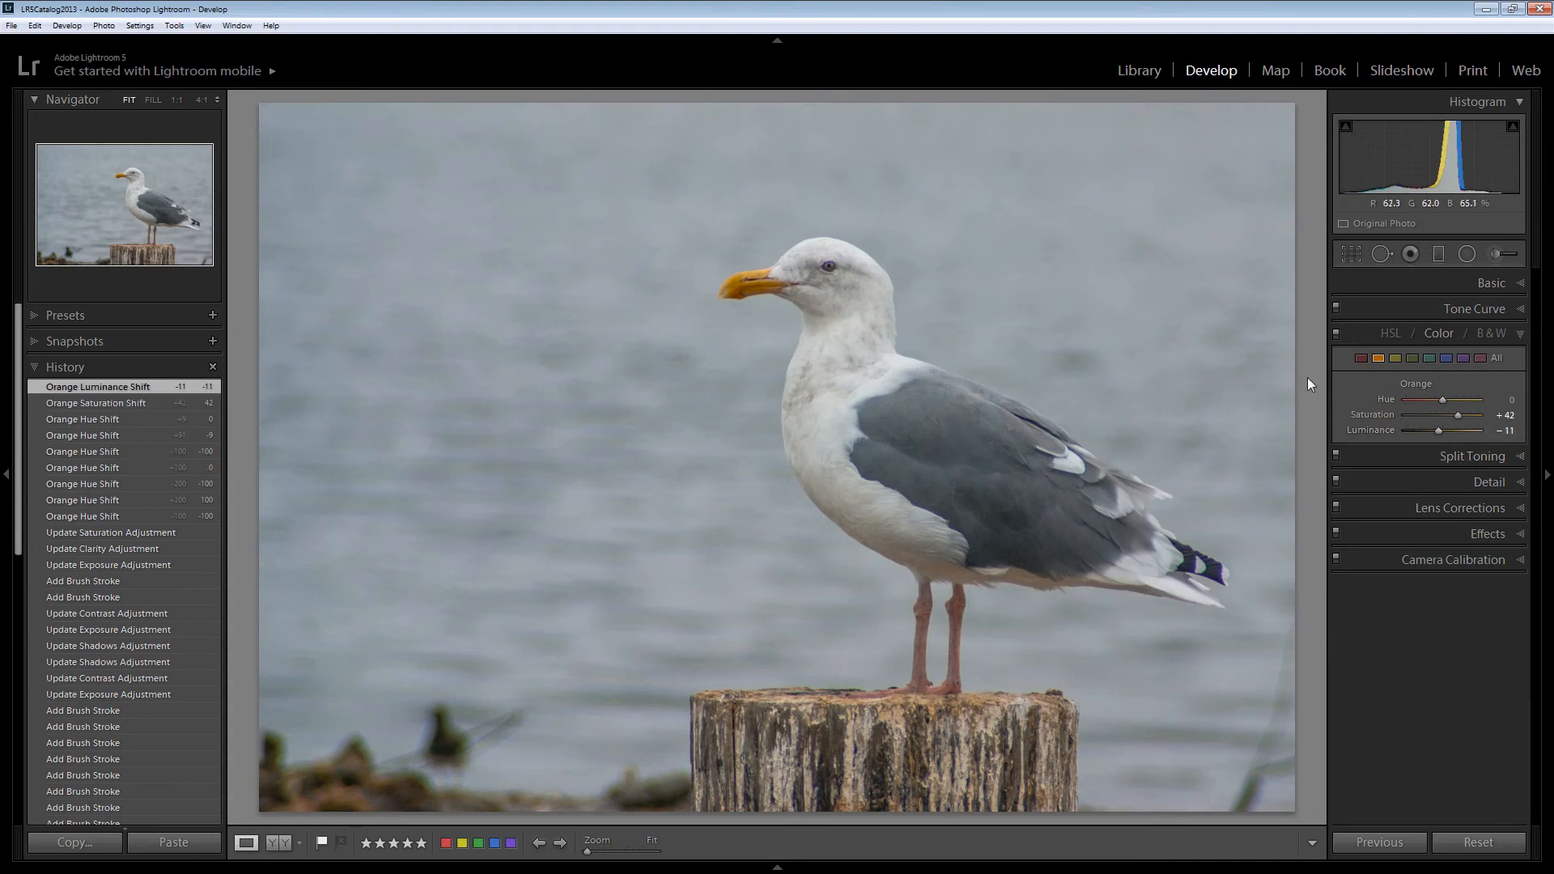
# Try red hue shifts of -100 and +100, and reset the red hue to 0.
pyautogui.click(1361, 359)
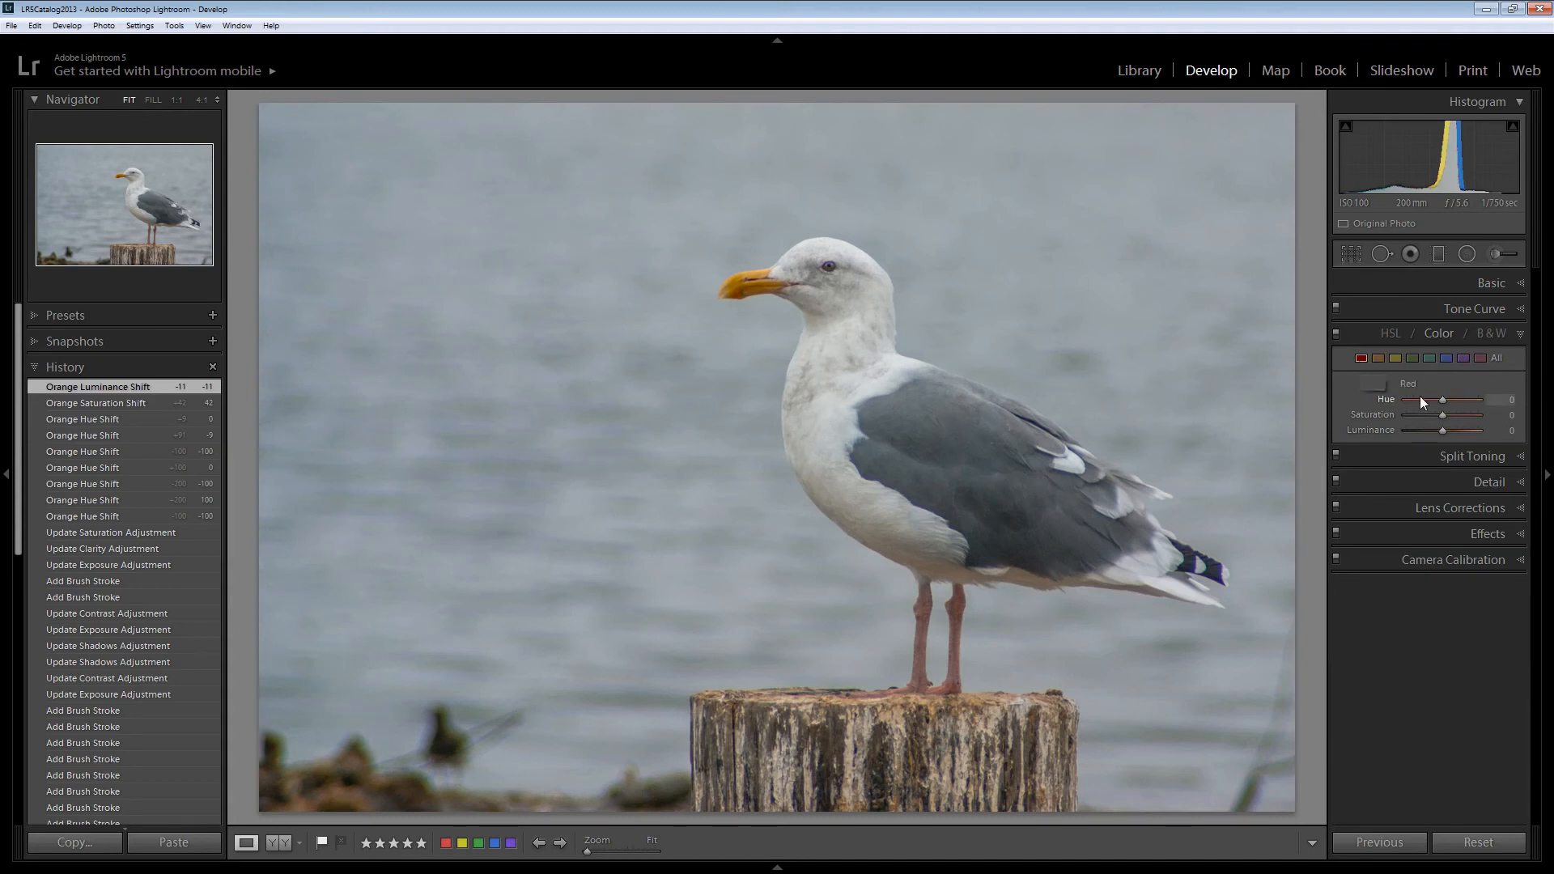
pyautogui.moveTo(1443, 403); pyautogui.dragTo(1427, 407)
pyautogui.moveTo(1403, 401); pyautogui.dragTo(1488, 399)
pyautogui.doubleClick(1386, 399)
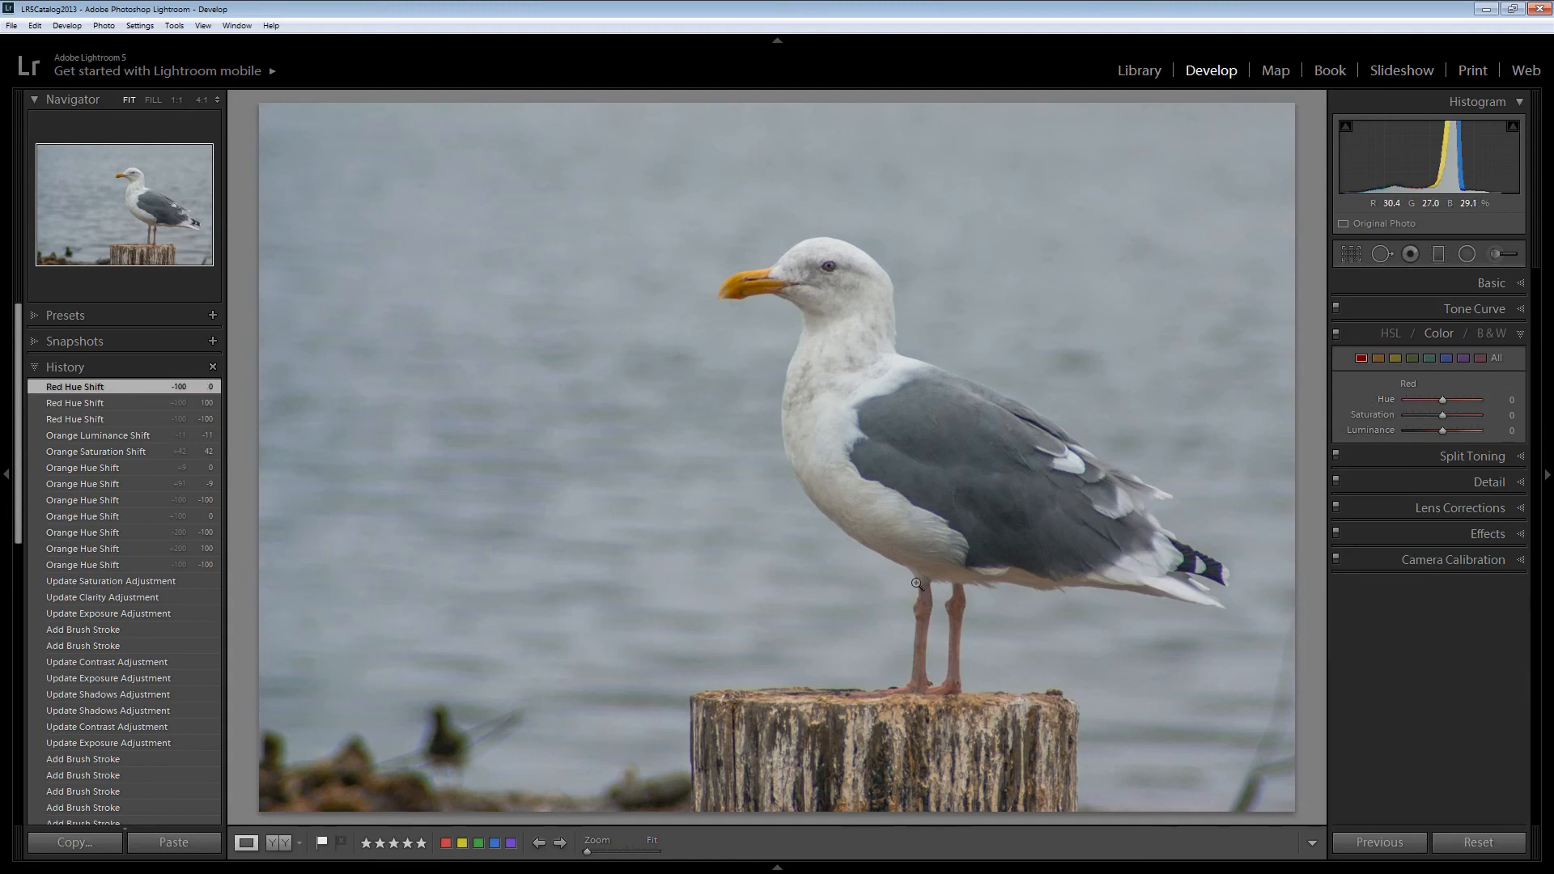
# Try magenta hue shifts of -100 and +100, and reset the magenta hue to 0.
pyautogui.click(1483, 358)
pyautogui.moveTo(1442, 400); pyautogui.dragTo(1367, 396)
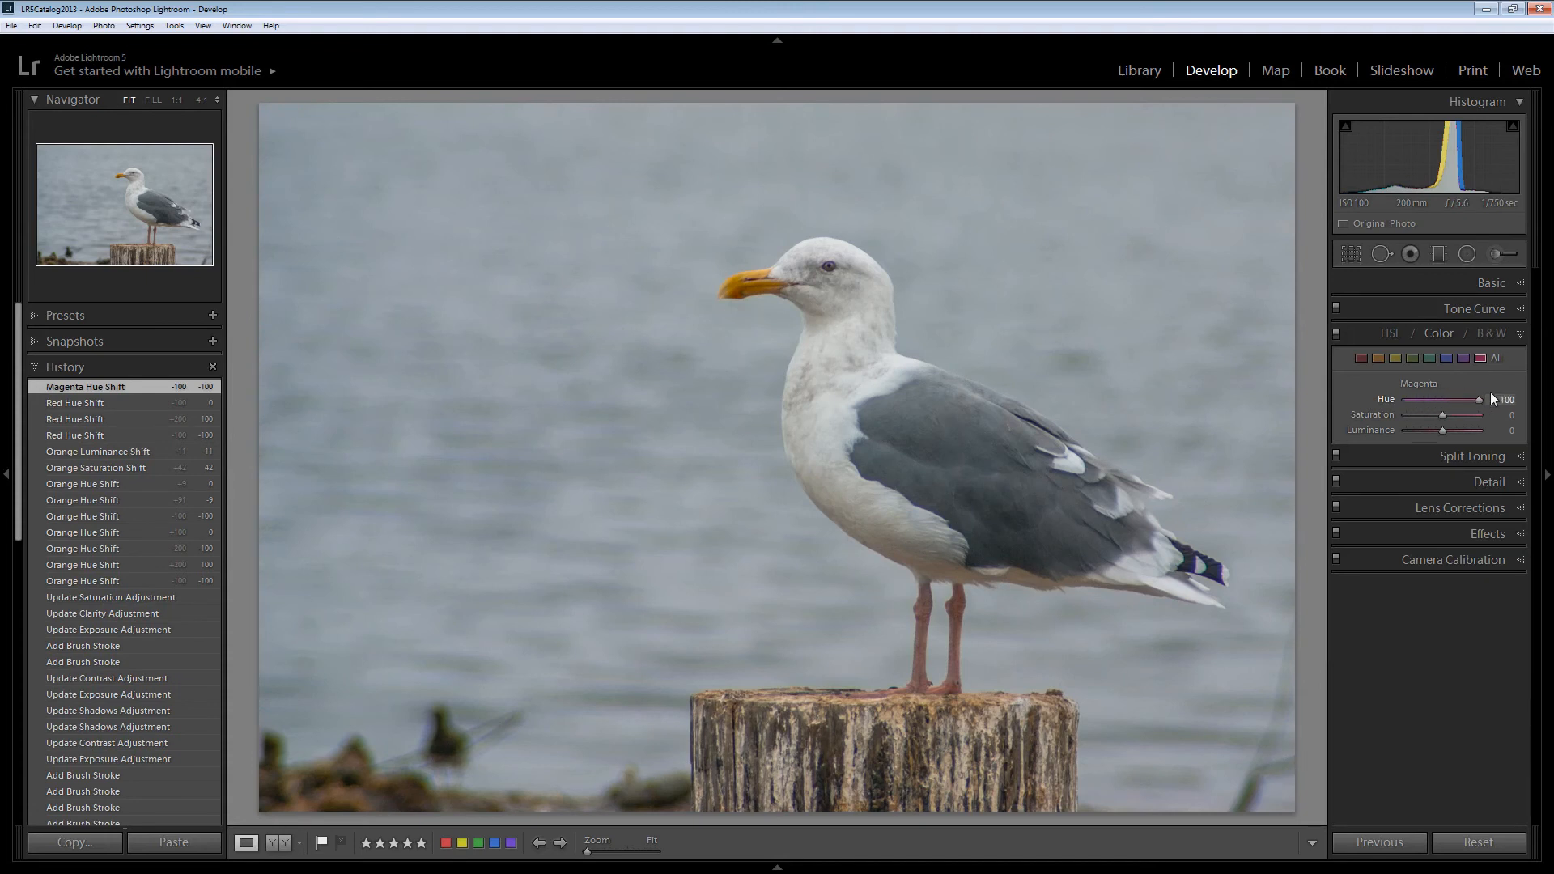
pyautogui.moveTo(1502, 392); pyautogui.dragTo(1504, 394)
pyautogui.doubleClick(1391, 399)
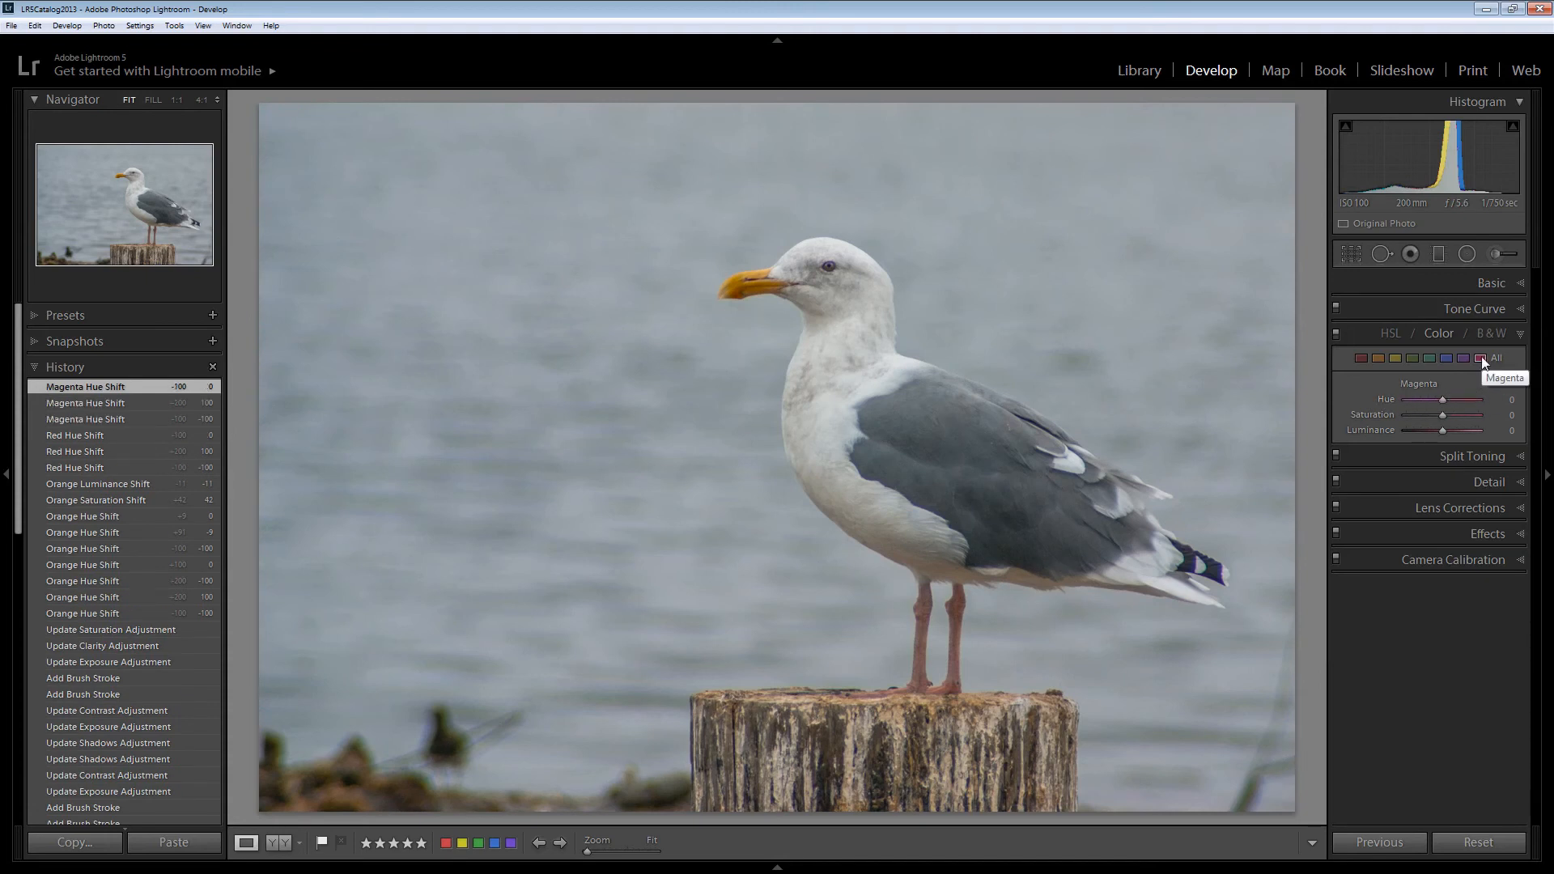
# Keep the red hue at 0, set red saturation to +56 and red luminance to -29, and compare with the unedited photo.
pyautogui.click(1361, 359)
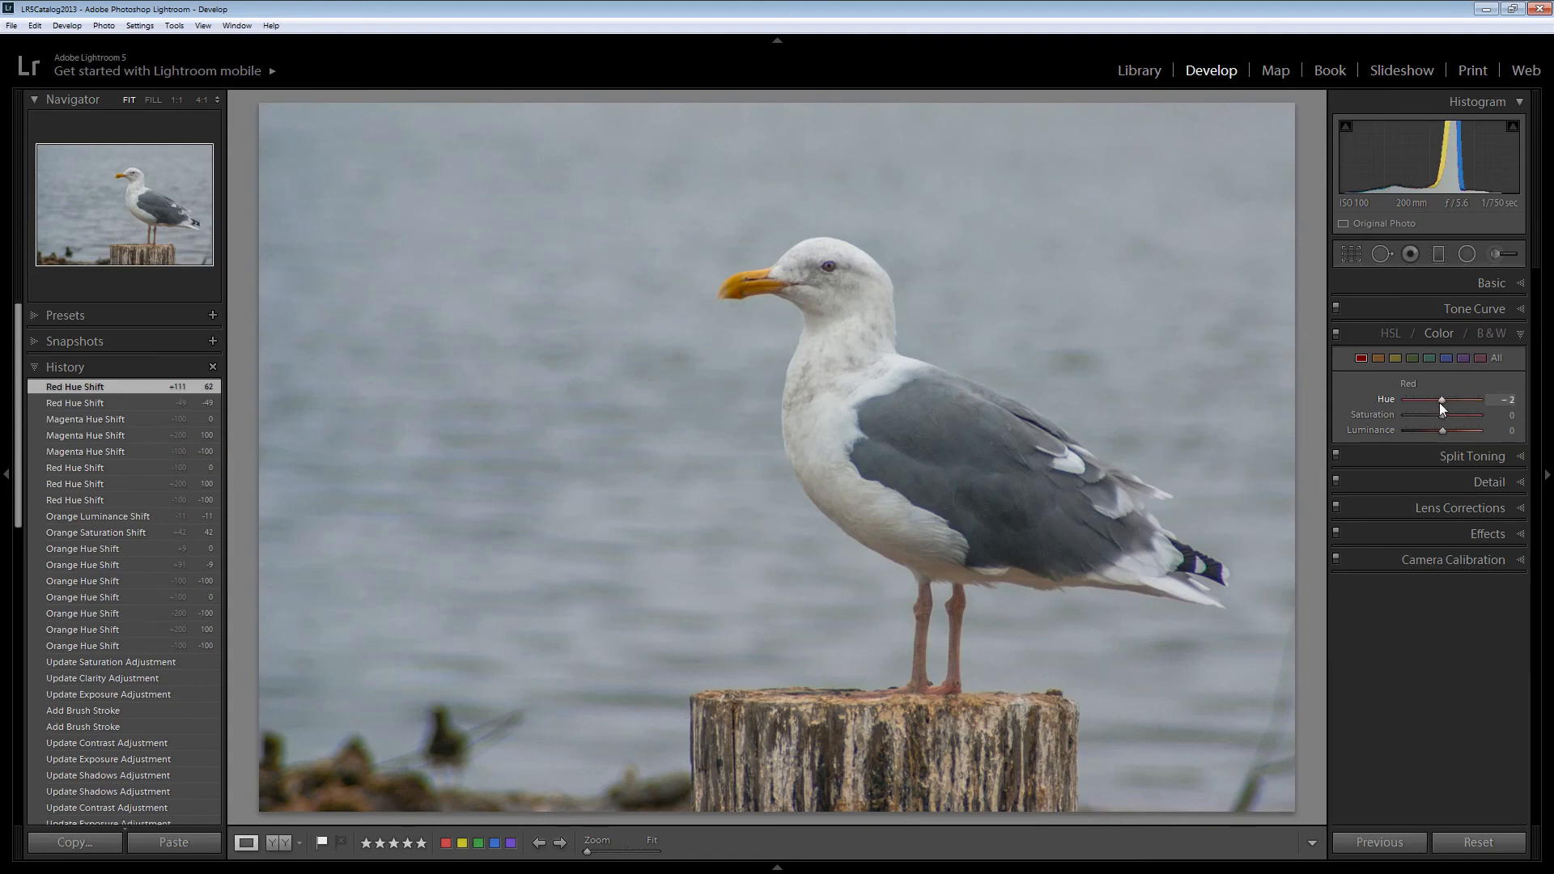
pyautogui.doubleClick(1383, 396)
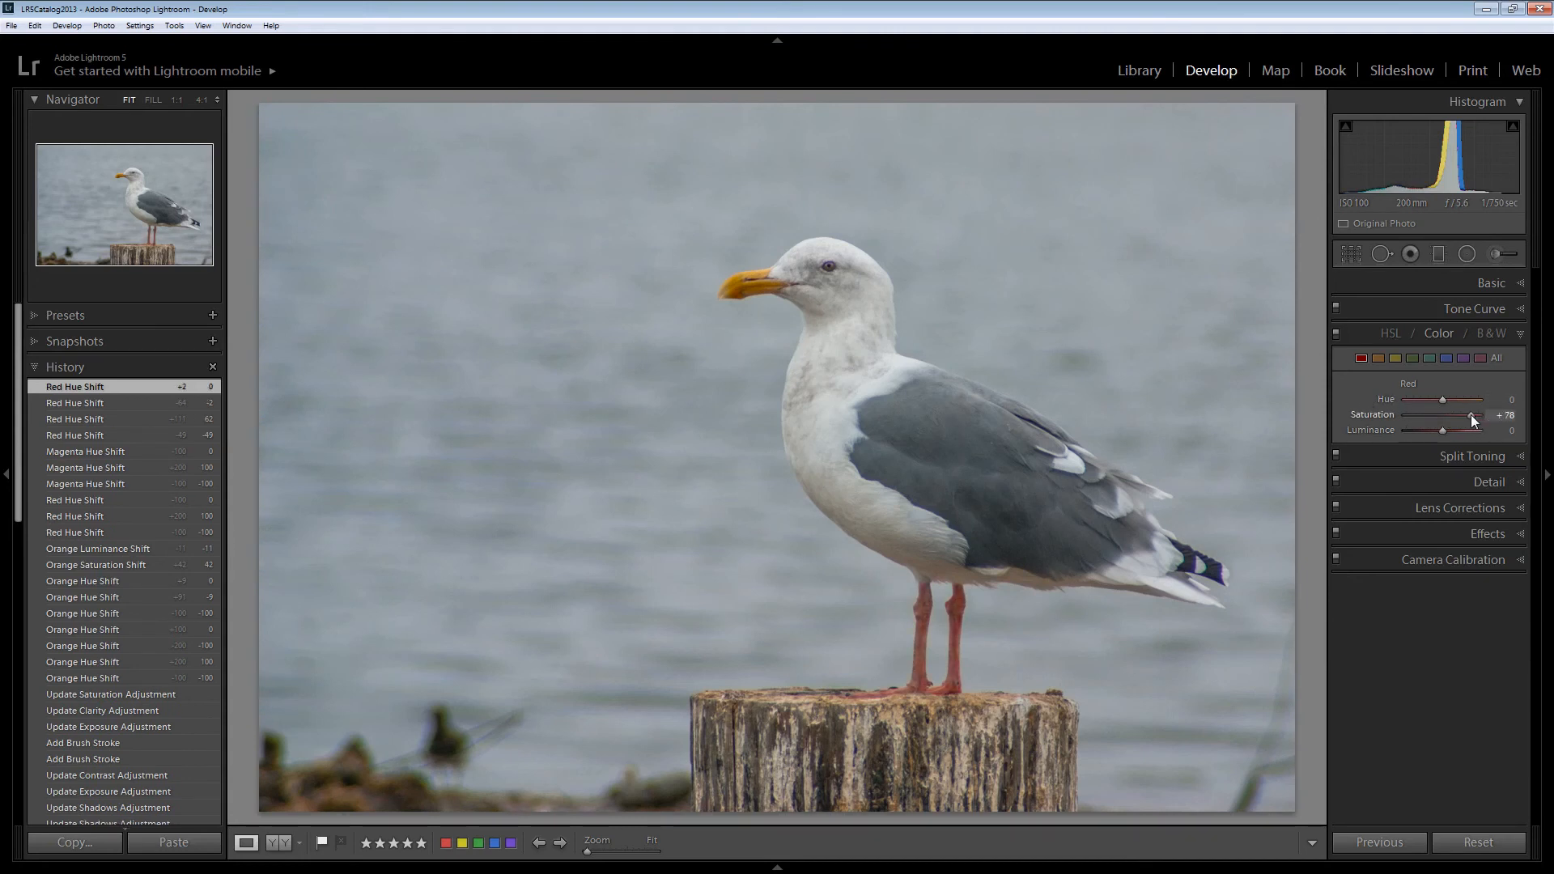
pyautogui.moveTo(1469, 415); pyautogui.dragTo(1461, 419)
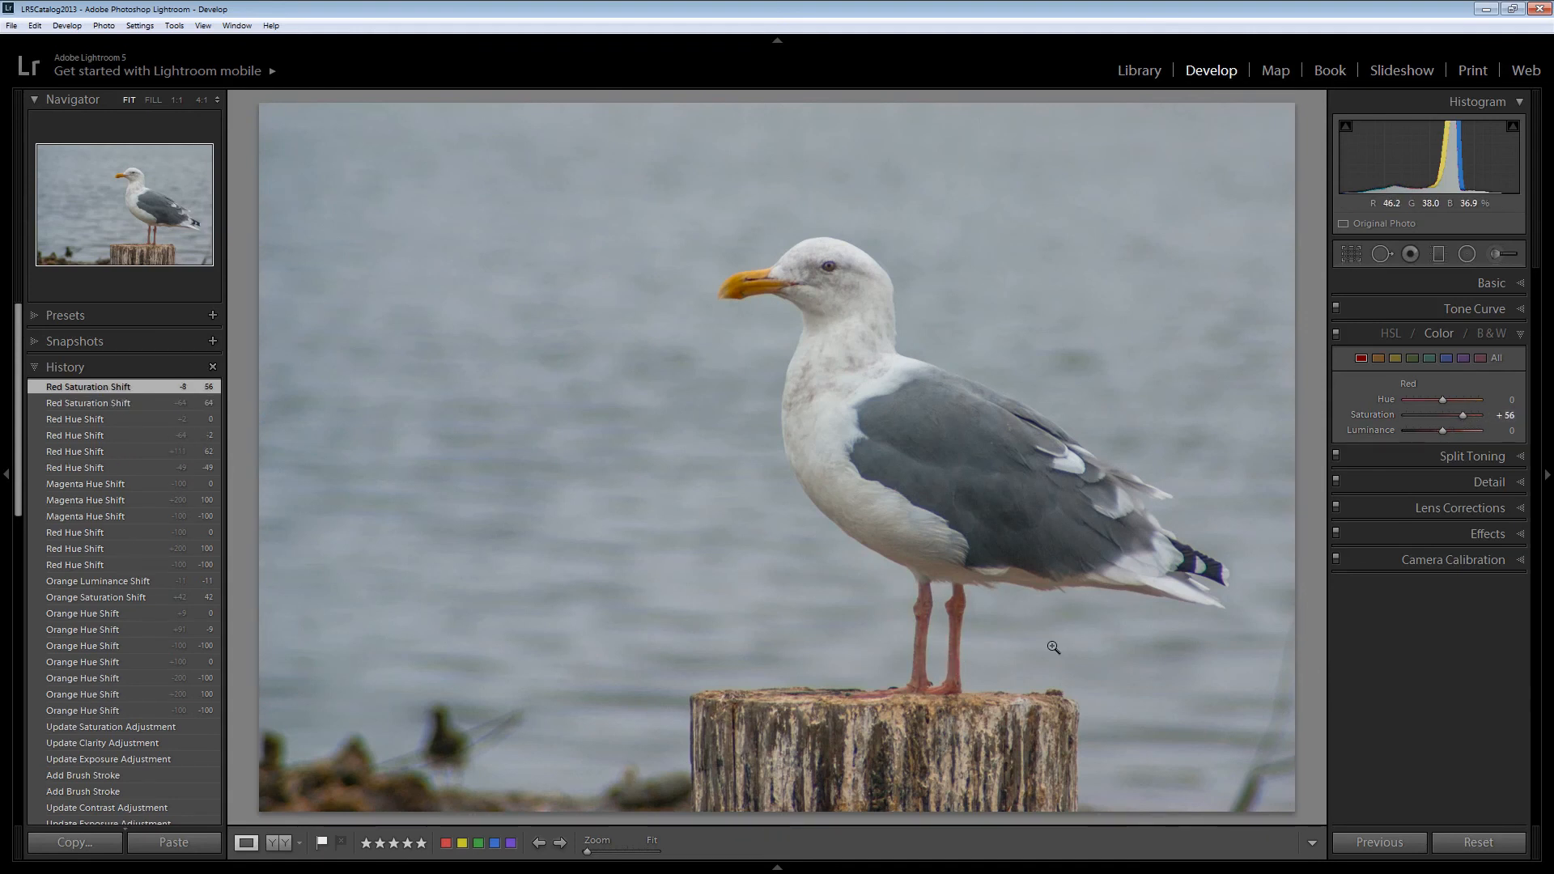
pyautogui.click(1432, 440)
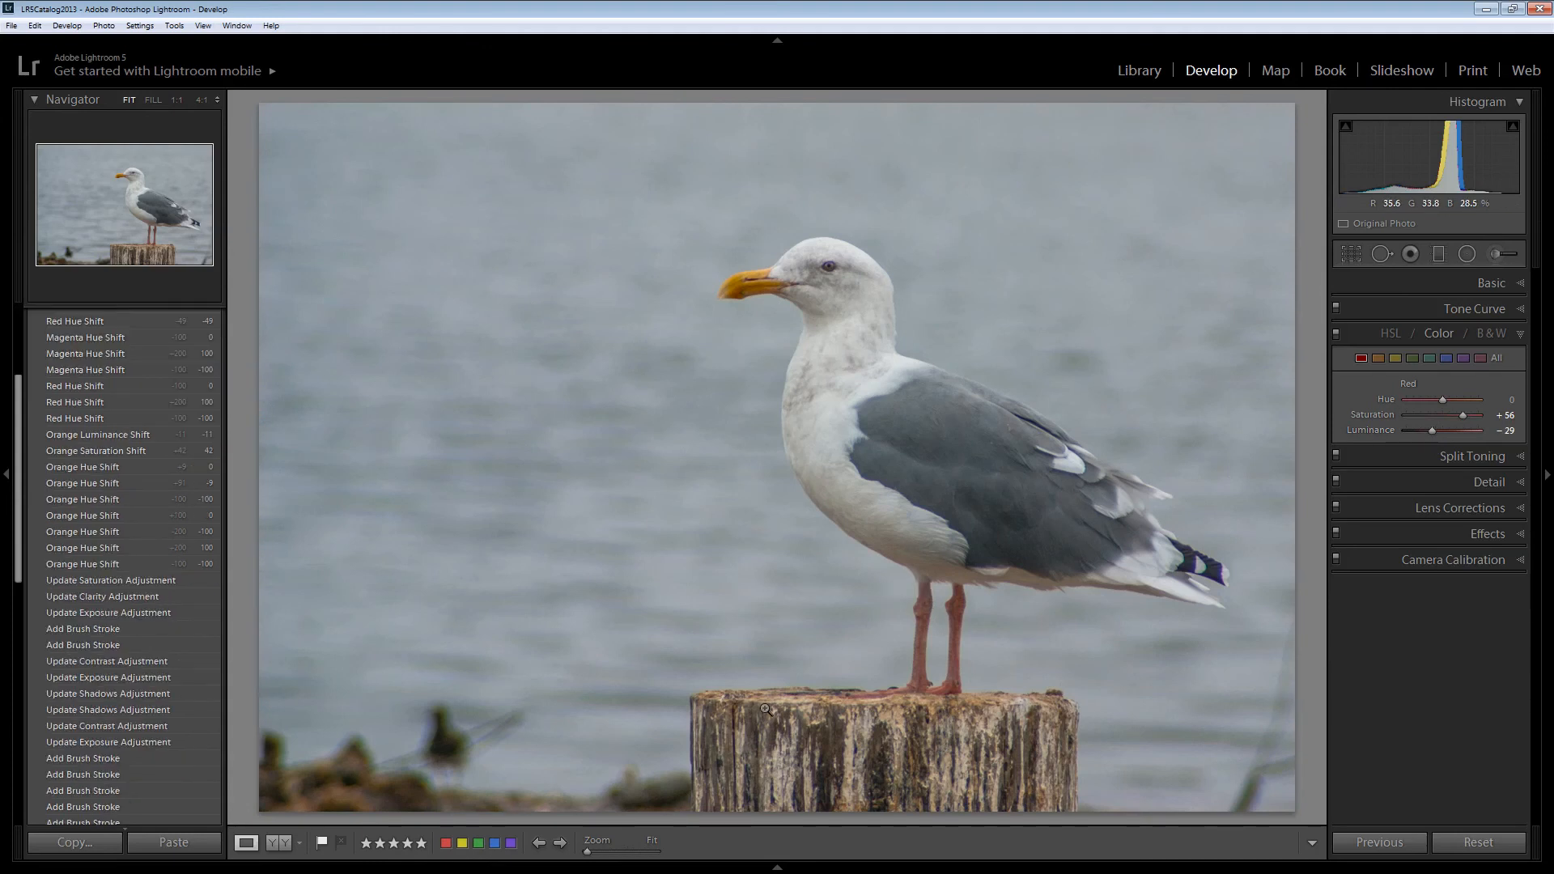
pyautogui.press('\\')
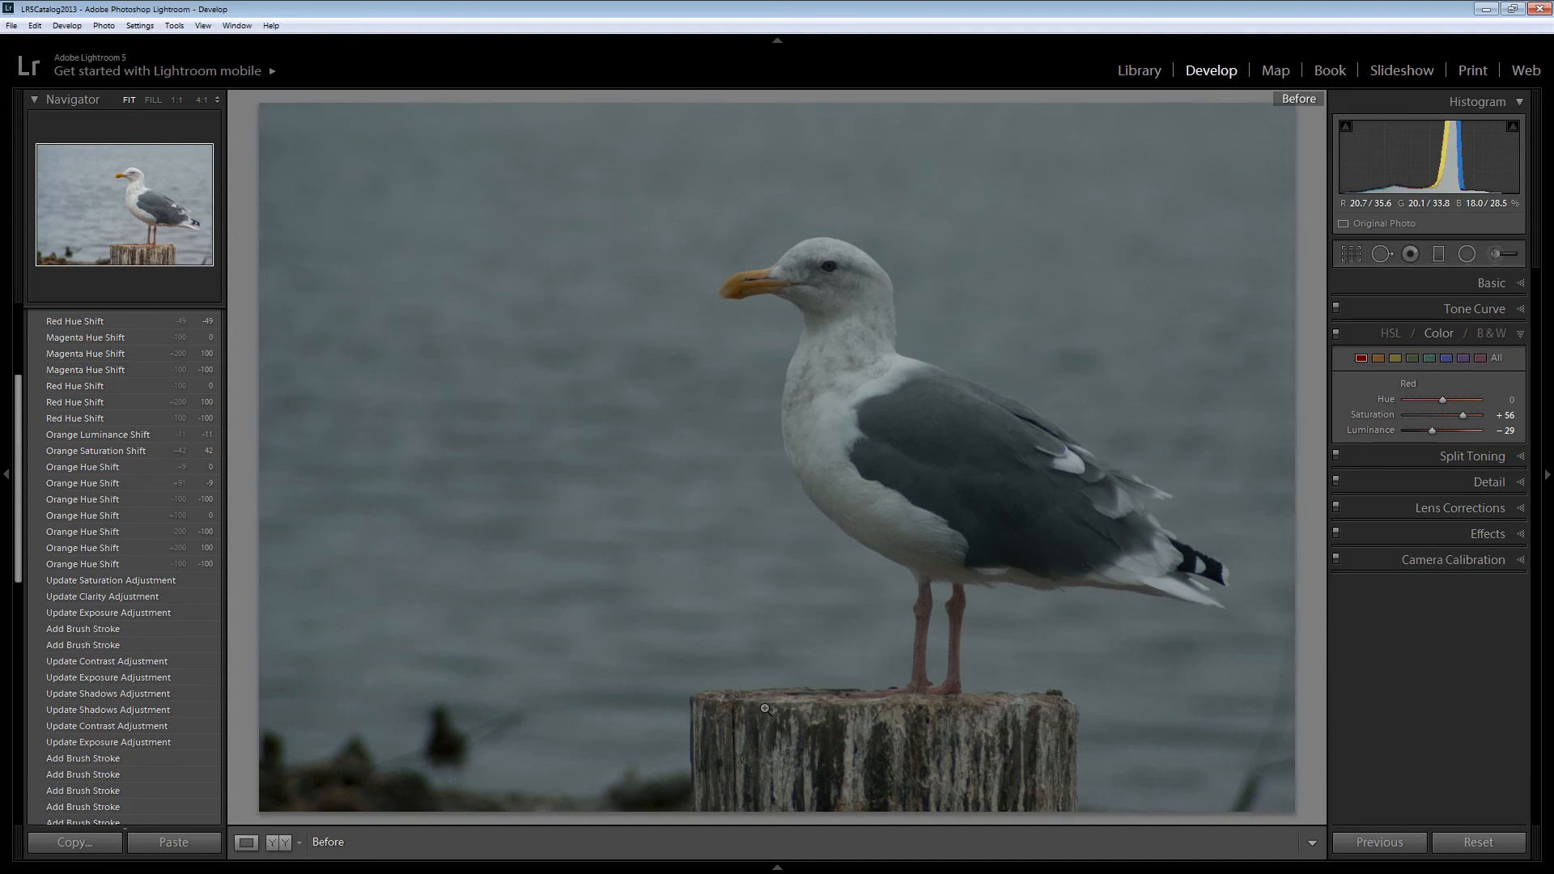
pyautogui.press('\\')
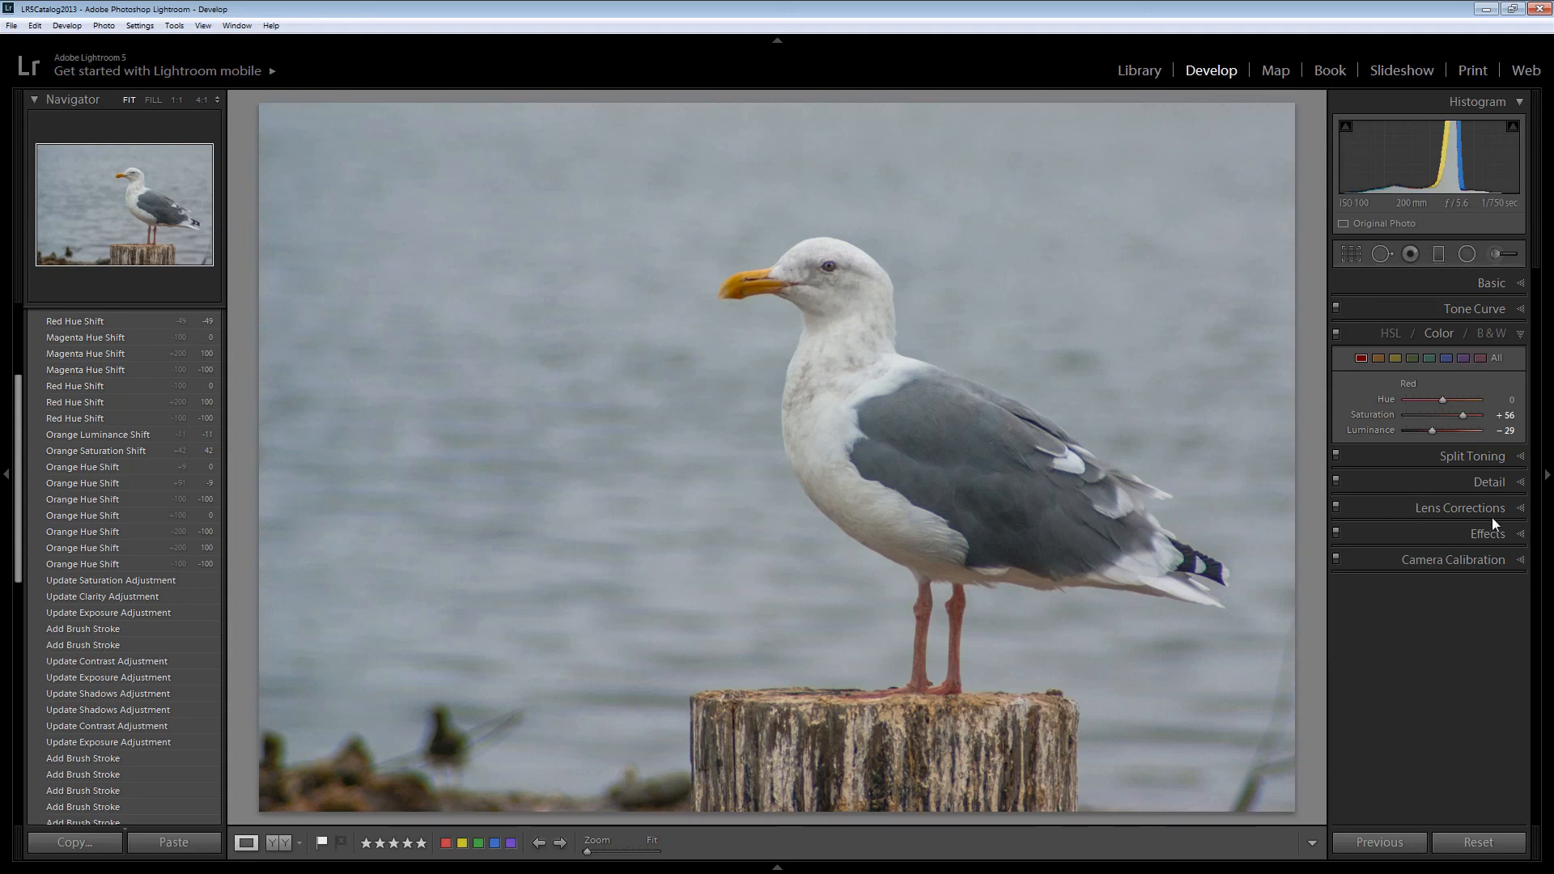
# Add a Highlight Priority post-crop vignette with amount -10, and compare the photo with its original and with the effect switched off.
pyautogui.click(1522, 535)
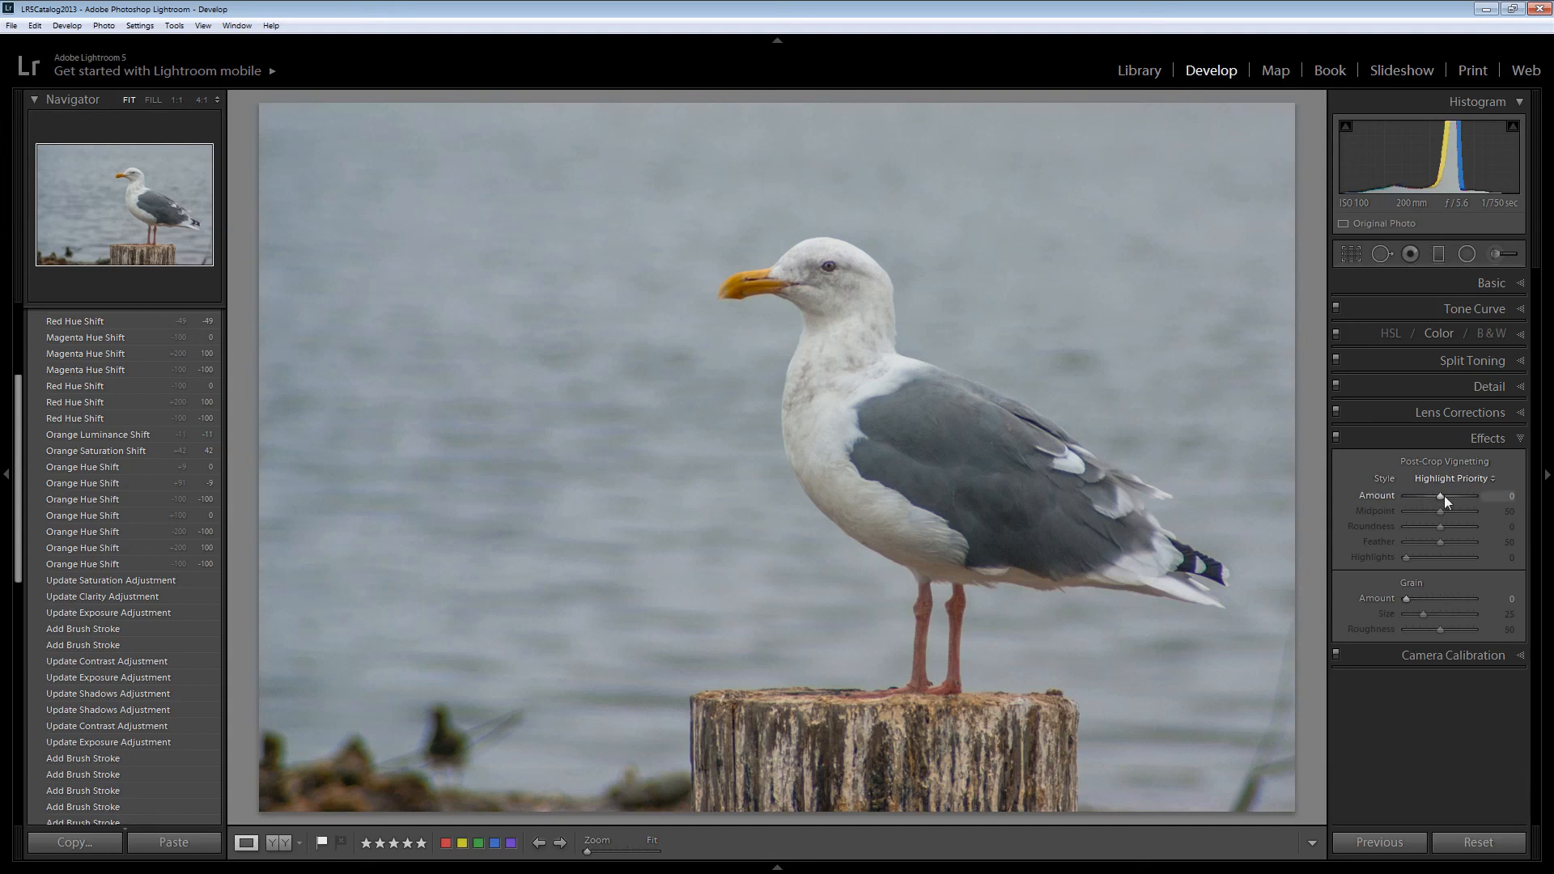
pyautogui.moveTo(1443, 496); pyautogui.dragTo(1438, 494)
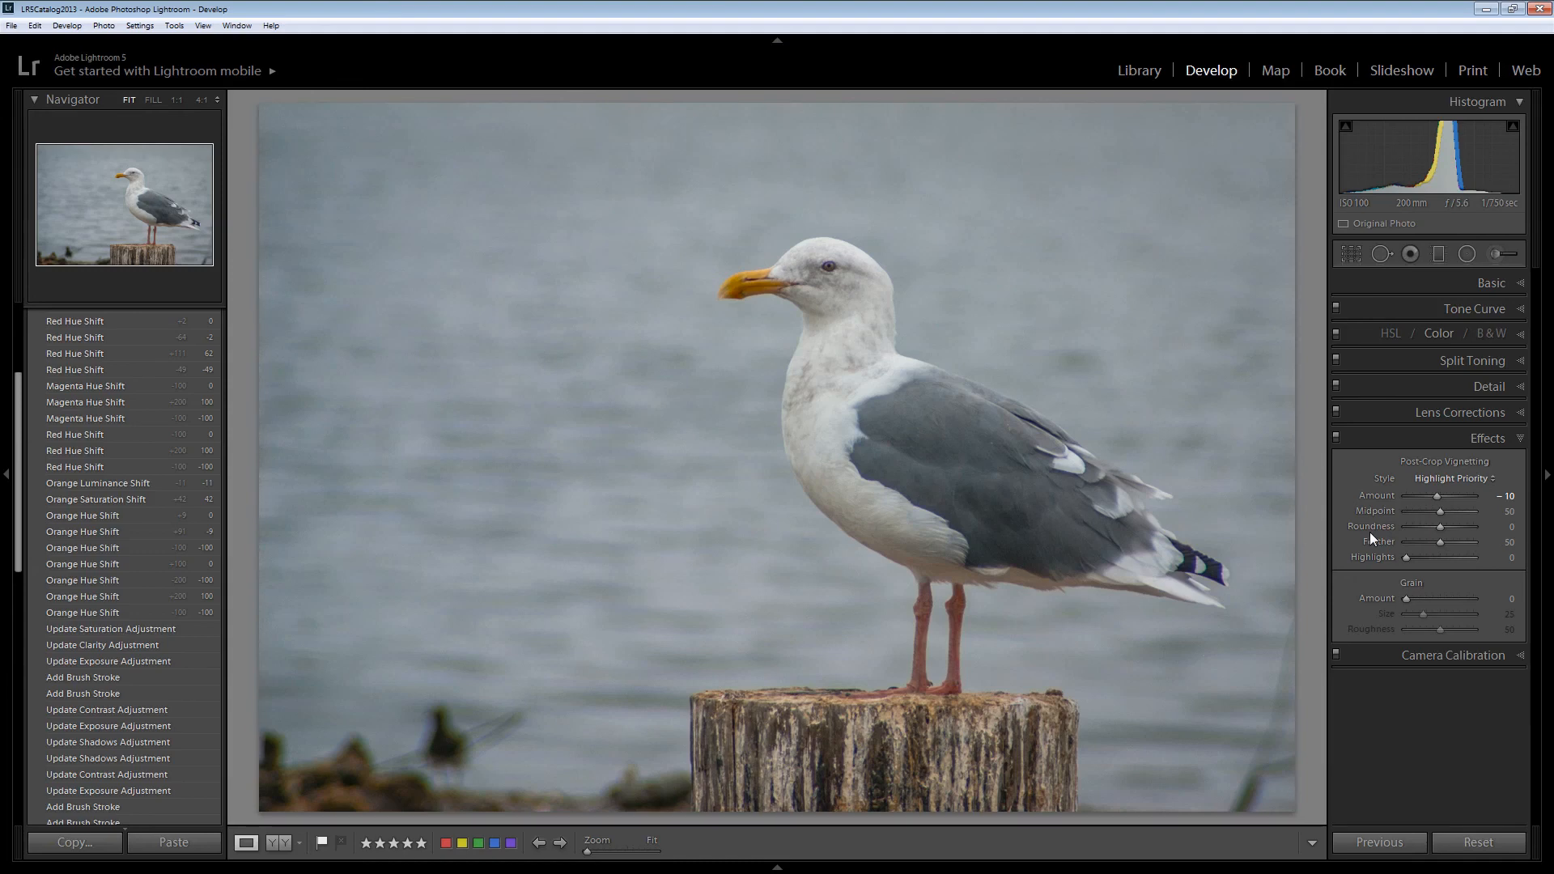
pyautogui.press('\\')
pyautogui.press('\\')
pyautogui.click(1336, 438)
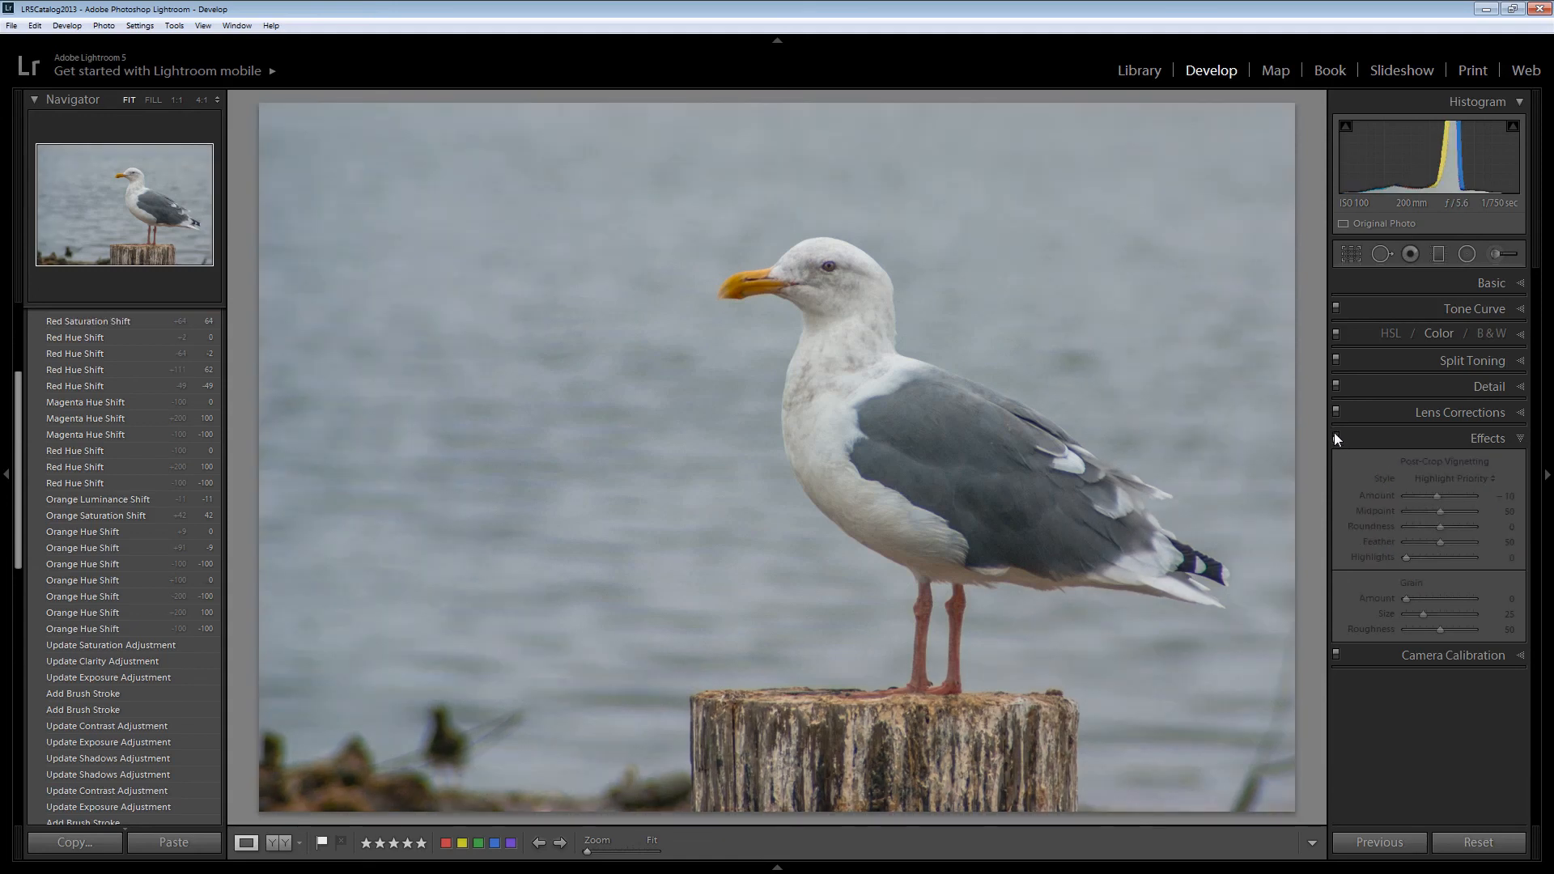
pyautogui.click(1336, 438)
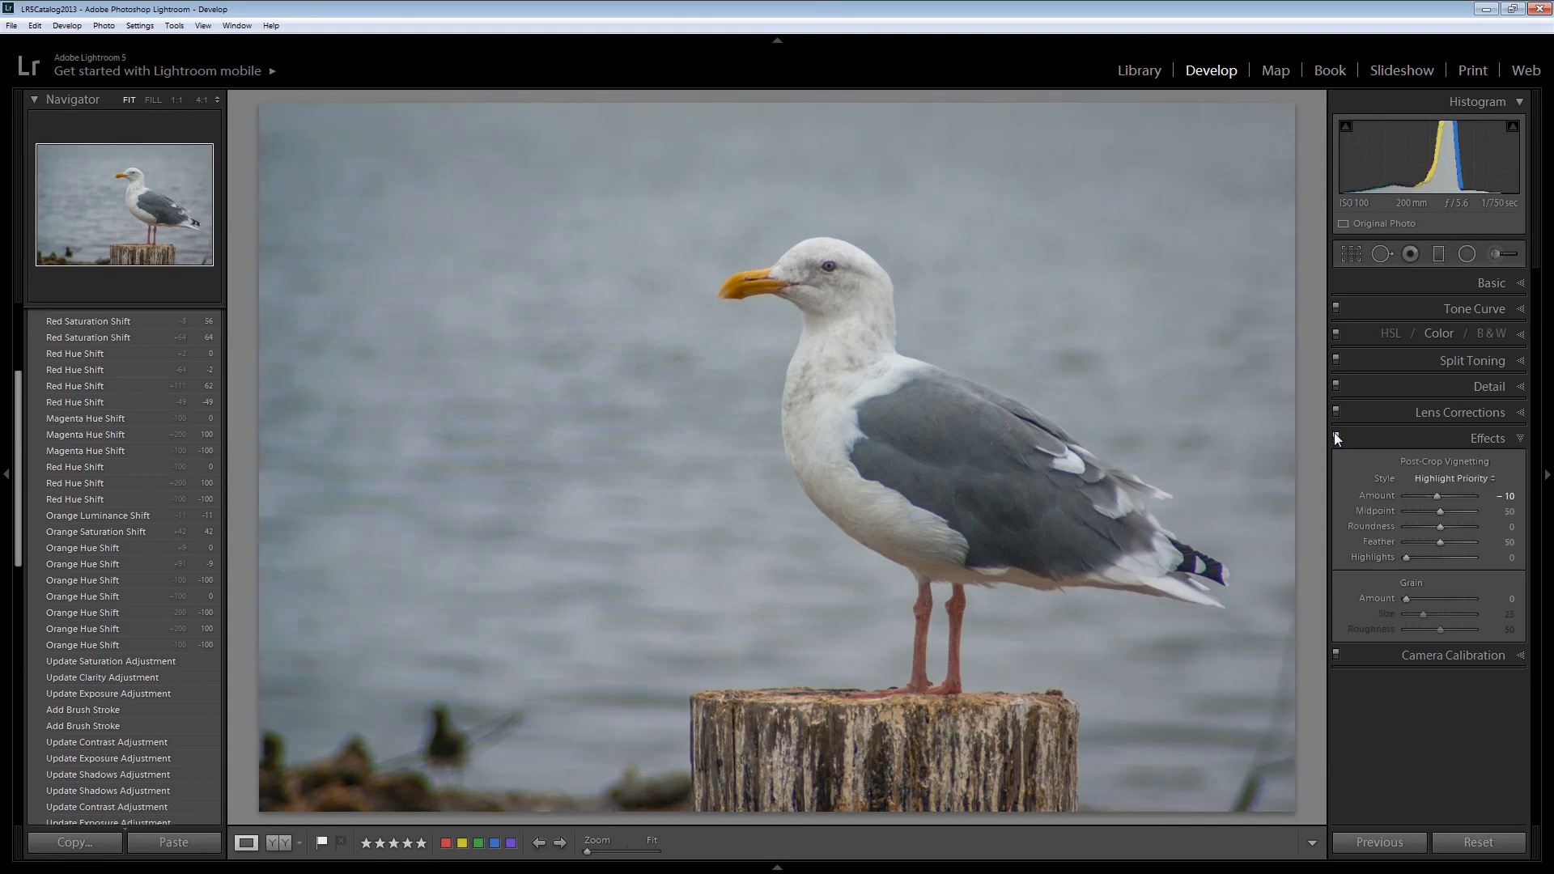